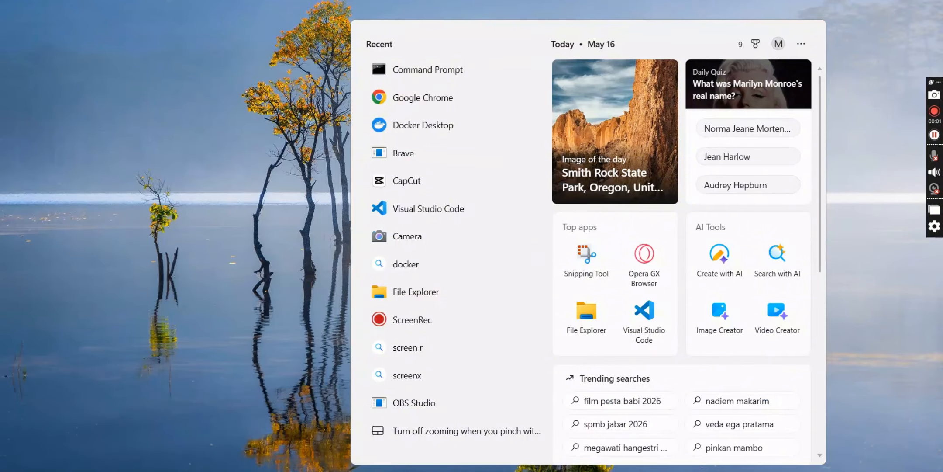
Step: Find and open the Opera GX browser from the Windows search
{"action": "left_click", "coordinate": [215, 320]}
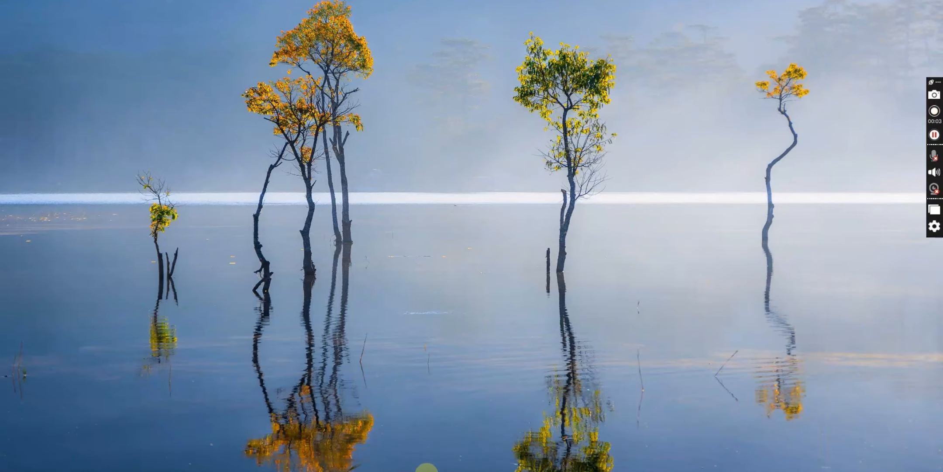
{"action": "left_click", "coordinate": [404, 471]}
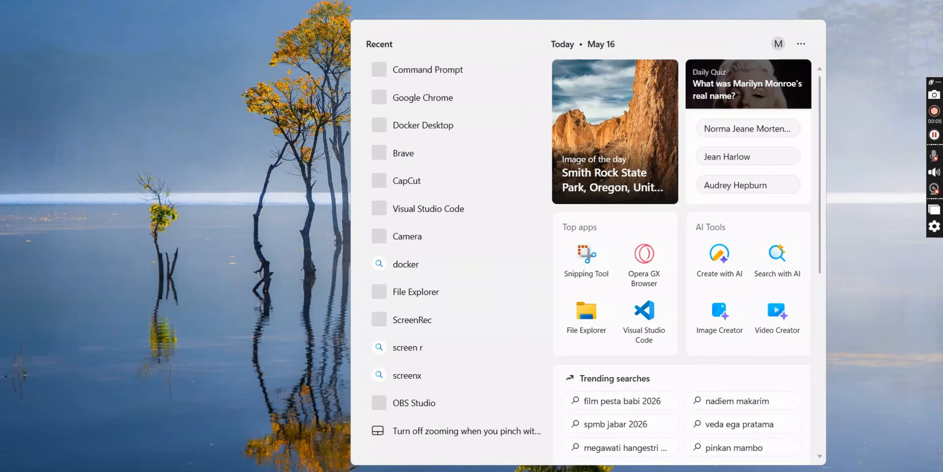
{"action": "type", "text": "bra"}
{"action": "key", "text": "BackSpace"}
{"action": "key", "text": "BackSpace"}
{"action": "key", "text": "BackSpace"}
{"action": "type", "text": "opera"}
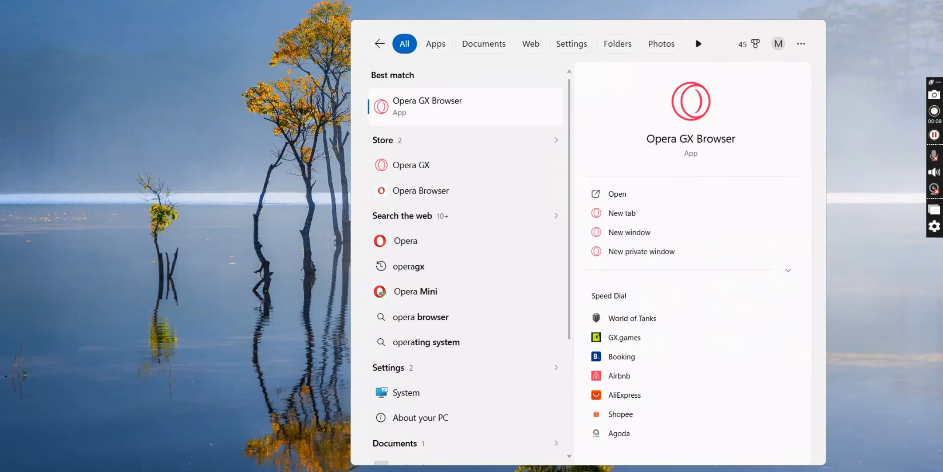
{"action": "key", "text": "Return"}
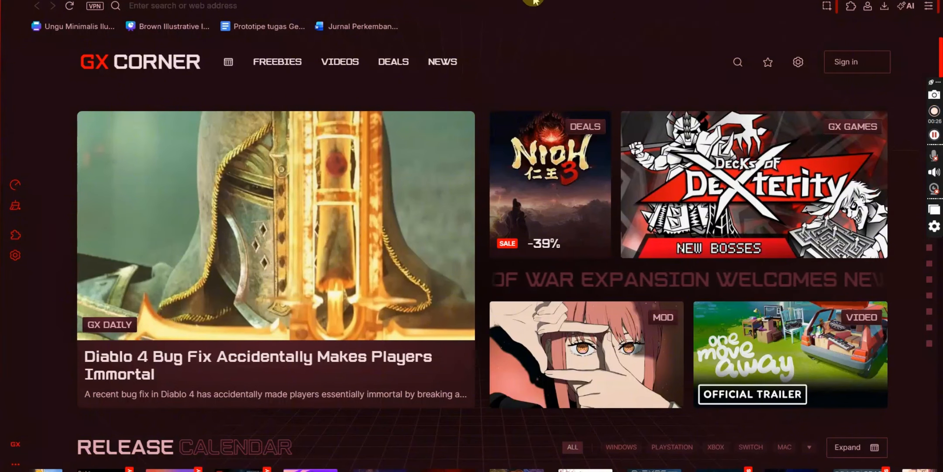
Step: Search the web for docker and open the Install Docker Desktop page from the results
{"action": "key", "text": "ctrl+Tab"}
{"action": "left_click", "coordinate": [508, 3]}
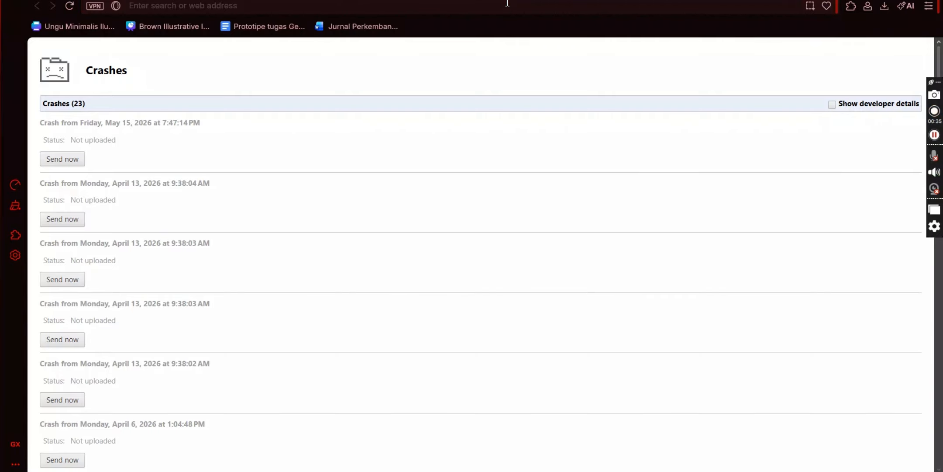
{"action": "left_click", "coordinate": [507, 4]}
{"action": "type", "text": "cdo"}
{"action": "key", "text": "Return"}
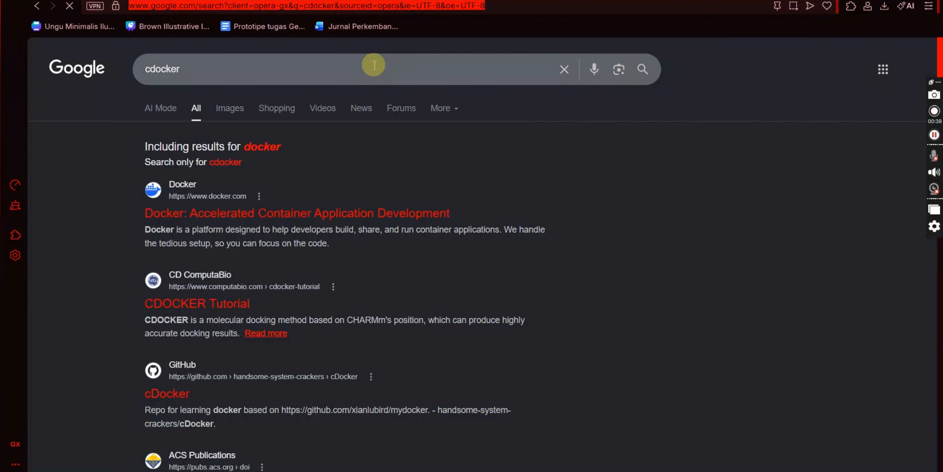
{"action": "left_click", "coordinate": [267, 147]}
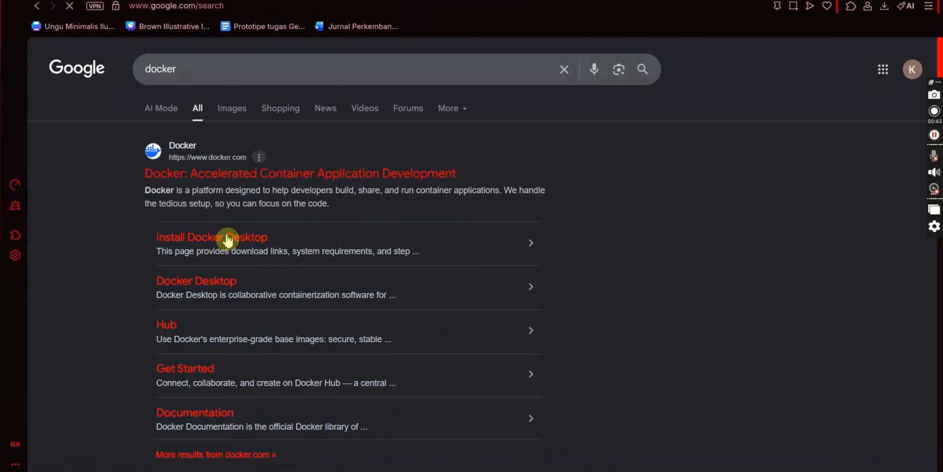
{"action": "left_click", "coordinate": [227, 239]}
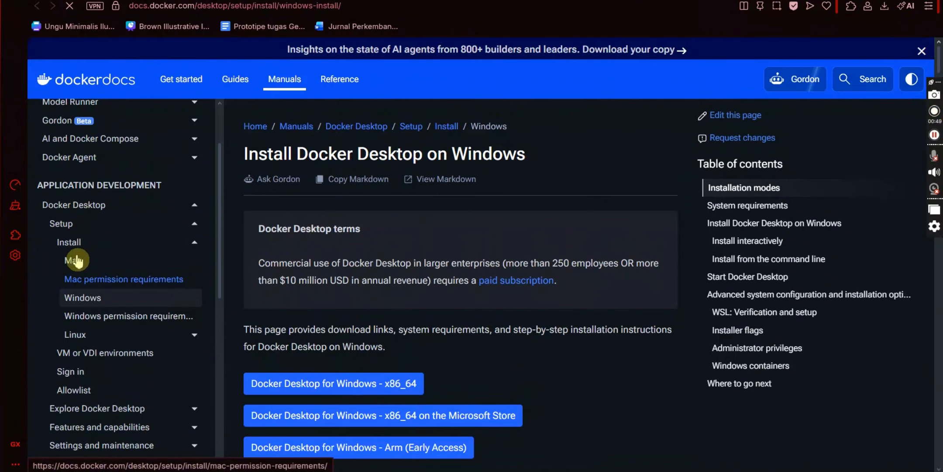
Step: Look through the Docker Desktop installation pages for Mac, Linux and Windows, including the supported Linux platforms
{"action": "scroll", "coordinate": [342, 295], "scroll_direction": "down", "scroll_amount": 2}
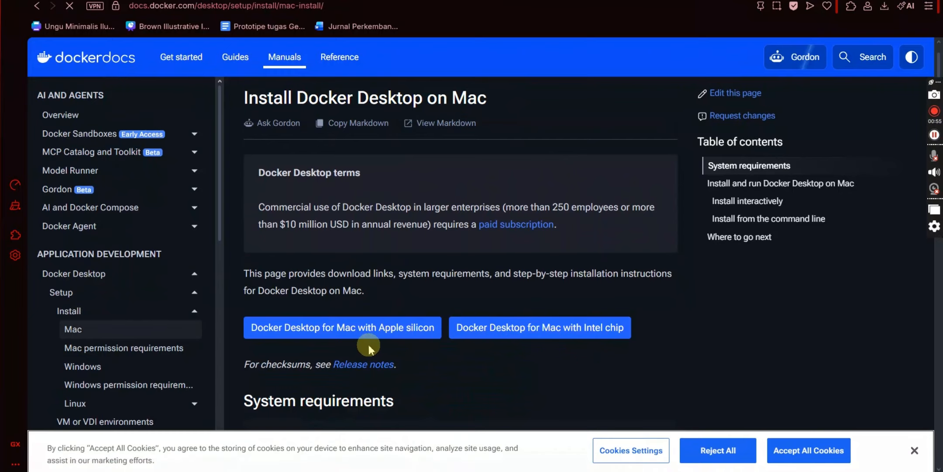
{"action": "scroll", "coordinate": [364, 343], "scroll_direction": "down", "scroll_amount": 2}
{"action": "scroll", "coordinate": [172, 339], "scroll_direction": "down", "scroll_amount": 1}
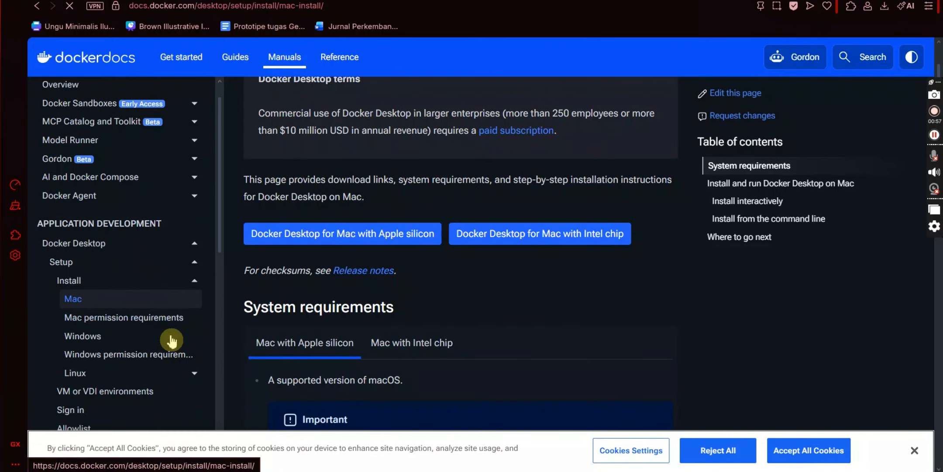
{"action": "left_click", "coordinate": [88, 375]}
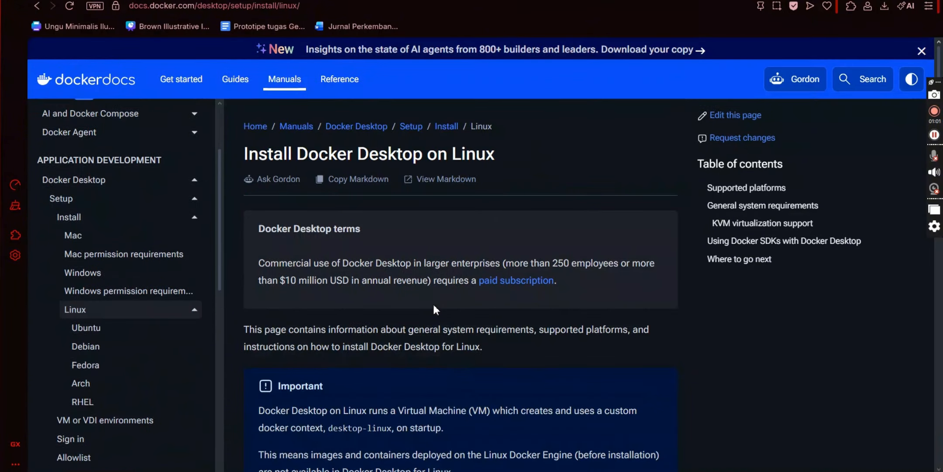
{"action": "scroll", "coordinate": [433, 309], "scroll_direction": "down", "scroll_amount": 10}
{"action": "left_click", "coordinate": [313, 402]}
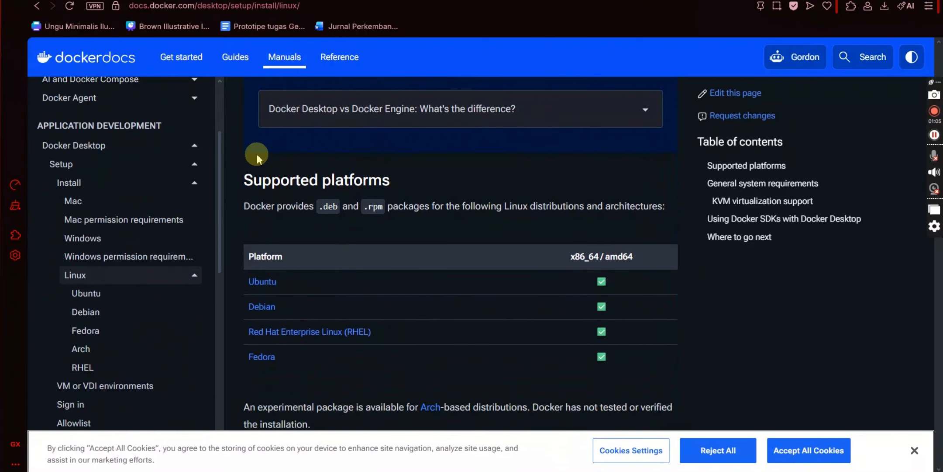
{"action": "left_click", "coordinate": [97, 239]}
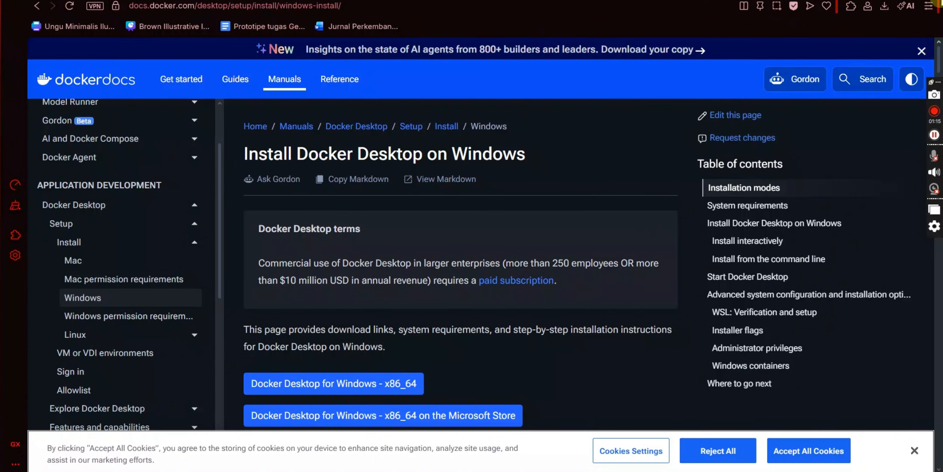
Step: Leave the browser and launch the installed Docker Desktop app from the Windows search
{"action": "left_click", "coordinate": [925, 11]}
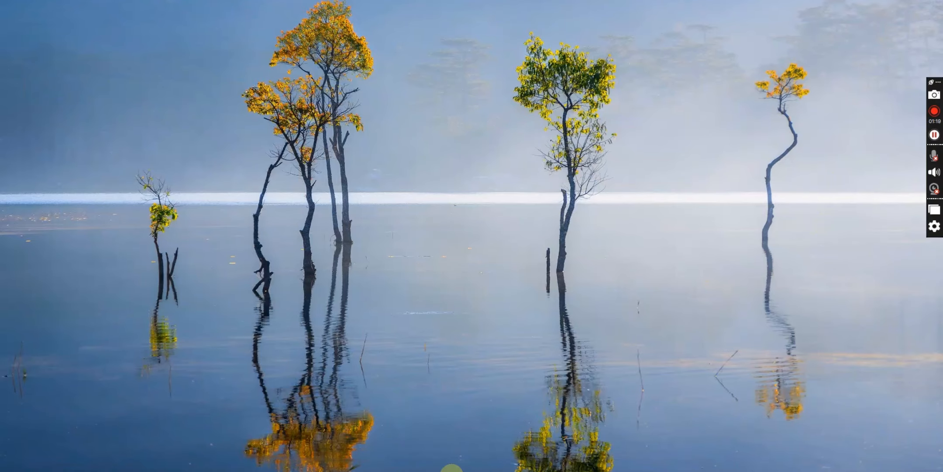
{"action": "left_click", "coordinate": [401, 468]}
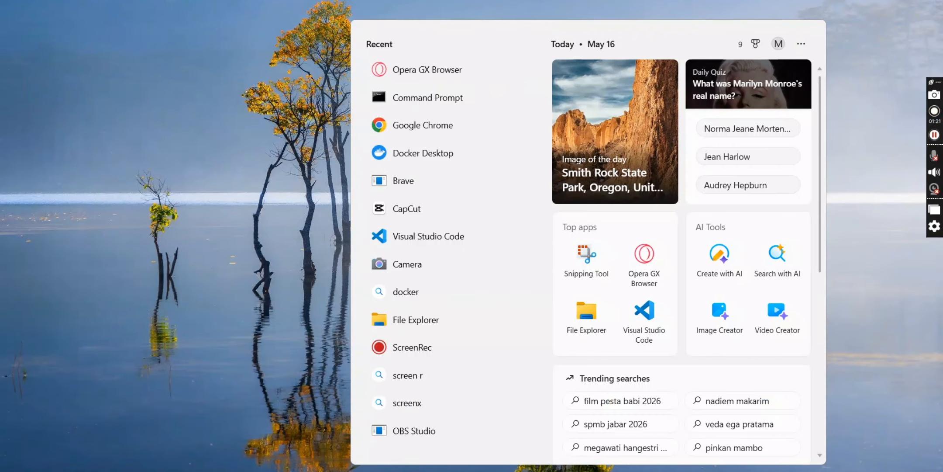
{"action": "type", "text": "c"}
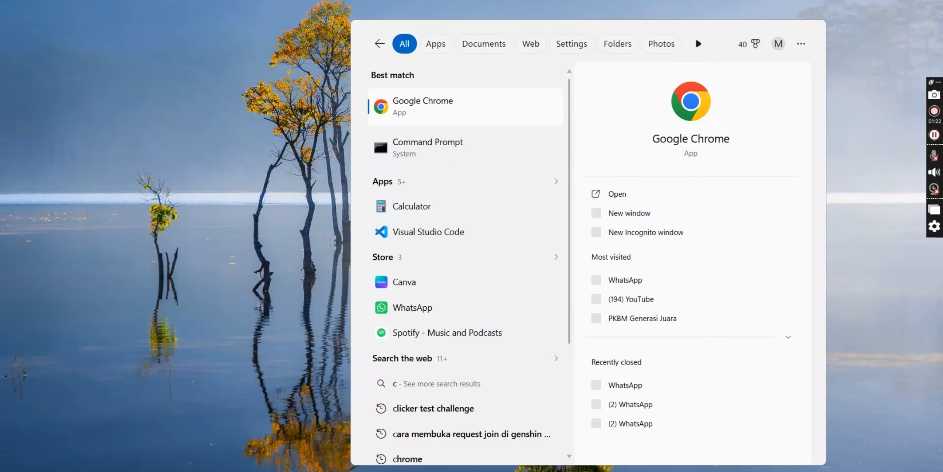
{"action": "key", "text": "BackSpace"}
{"action": "type", "text": "d"}
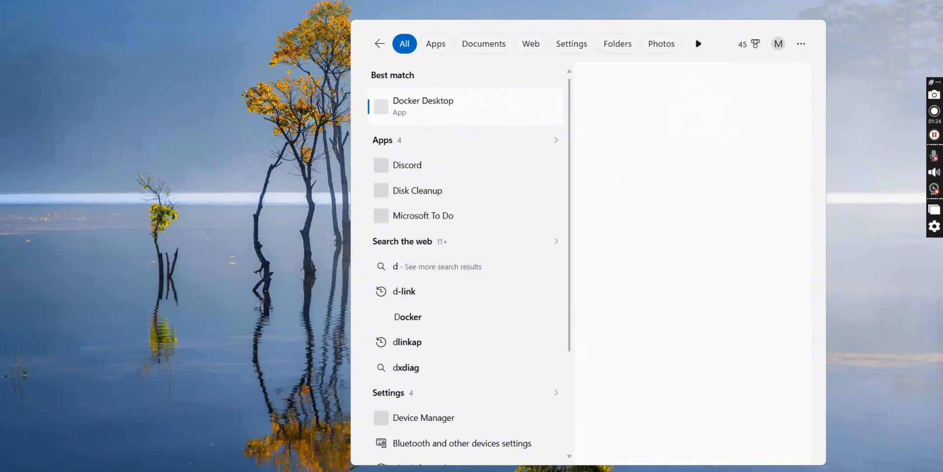
{"action": "type", "text": "o"}
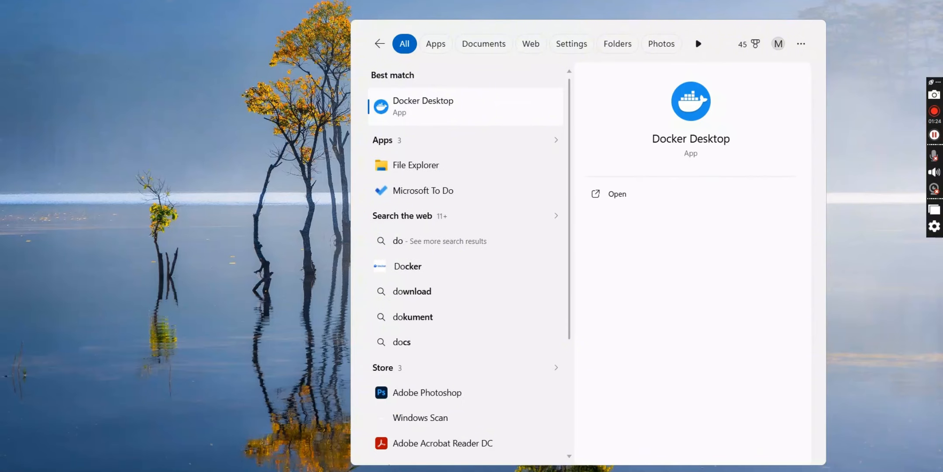
{"action": "key", "text": "Return"}
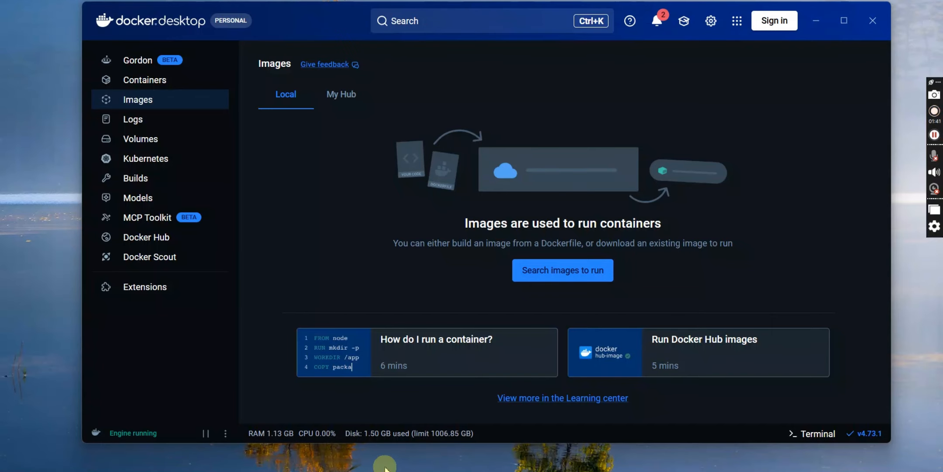
Step: Open Command Prompt and check the installed Docker version with docker --version
{"action": "left_click", "coordinate": [385, 470]}
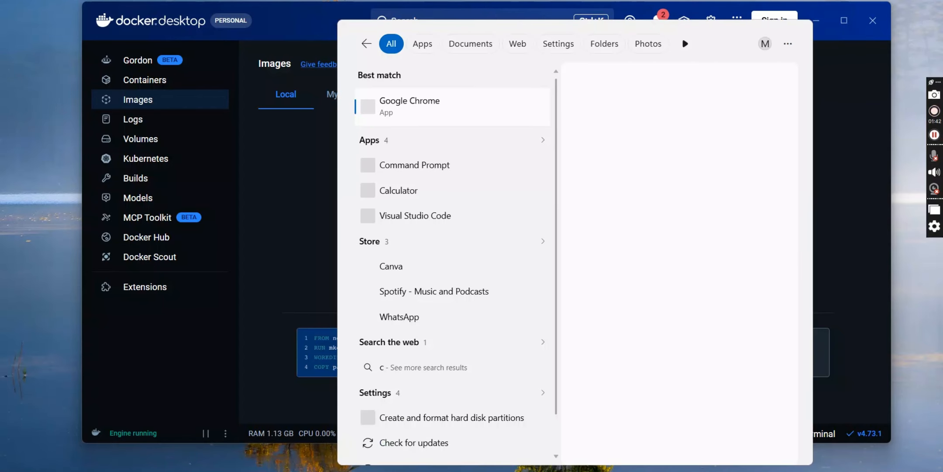
{"action": "type", "text": "cmd"}
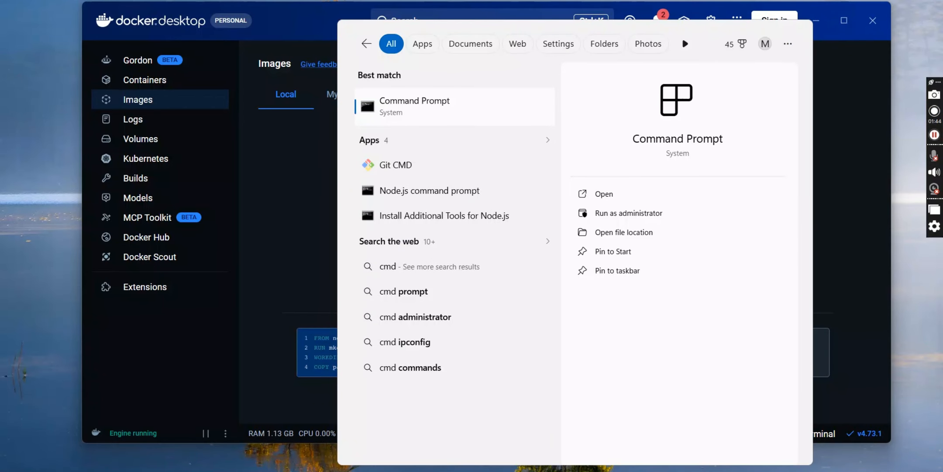
{"action": "key", "text": "Return"}
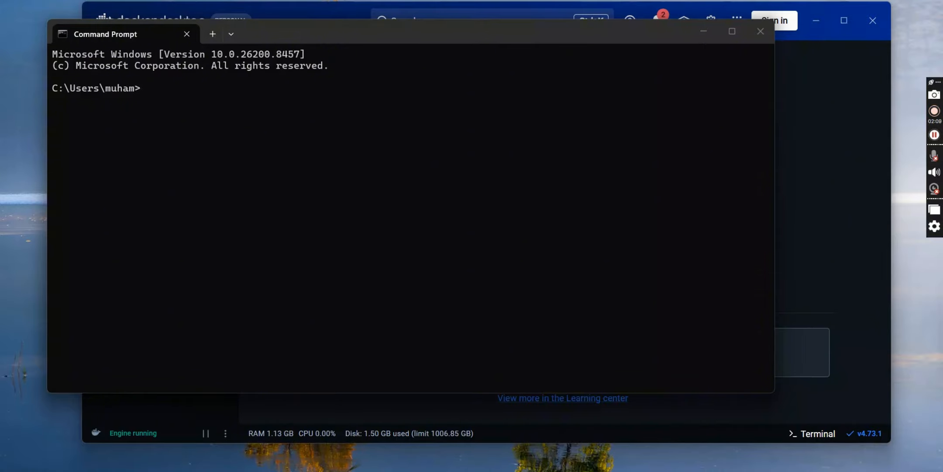
{"action": "type", "text": "docker --version"}
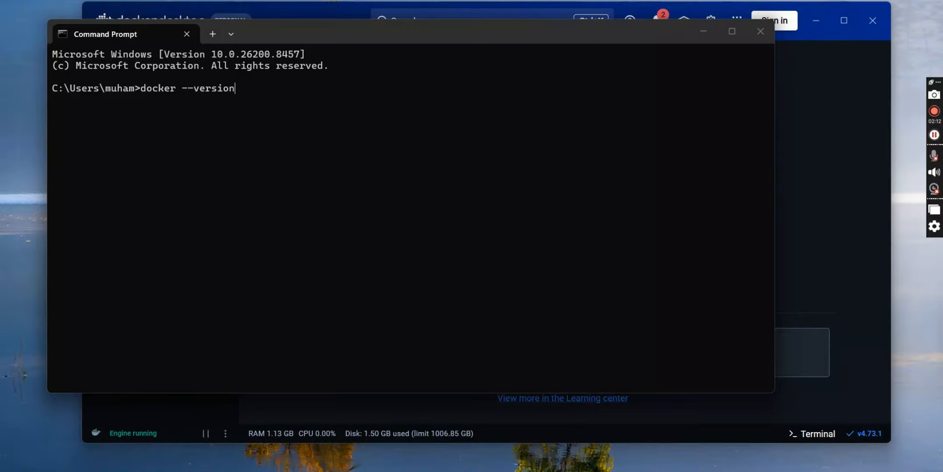
{"action": "key", "text": "Return"}
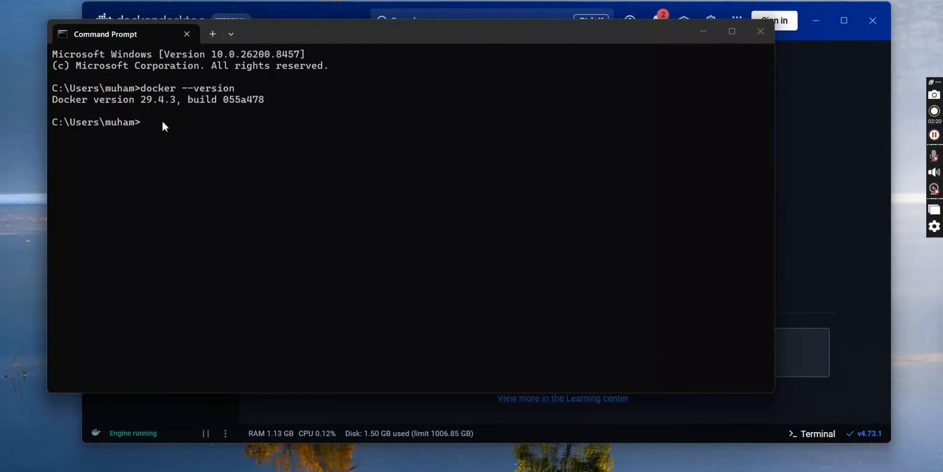
Step: Run the WAHA container on port 3000 with the command docker run -it -p 3000:3000 devlikeapro/waha
{"action": "type", "text": "docker run -it -p 300"}
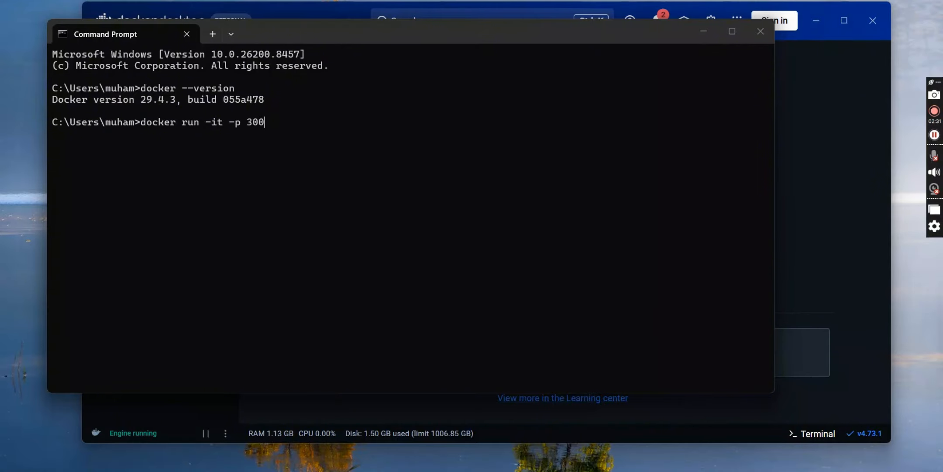
{"action": "type", "text": "0:3000 dev"}
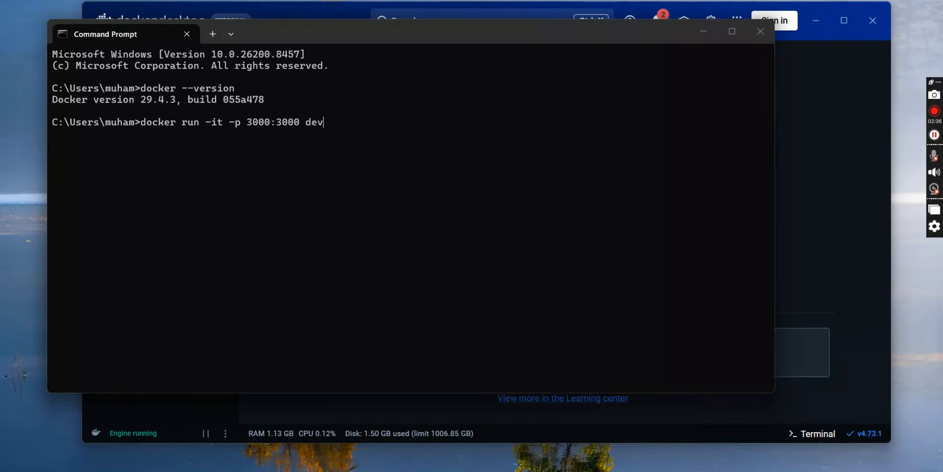
{"action": "type", "text": "likeapro/waha"}
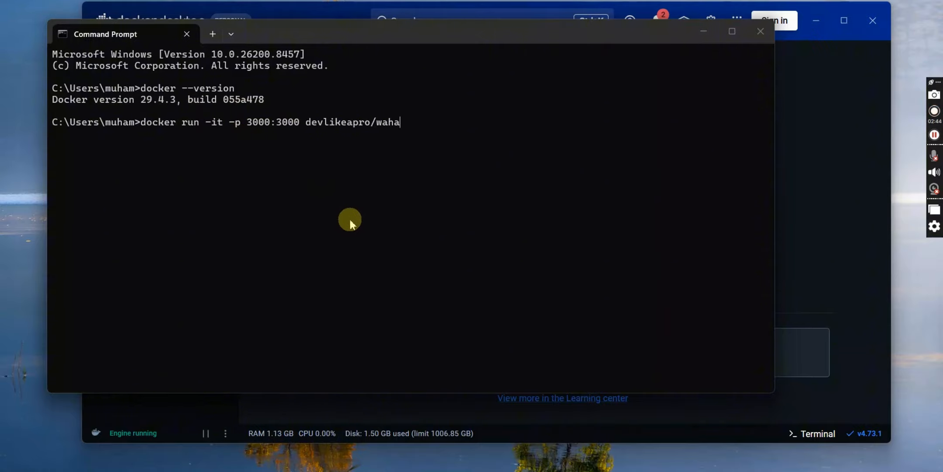
{"action": "key", "text": "Return"}
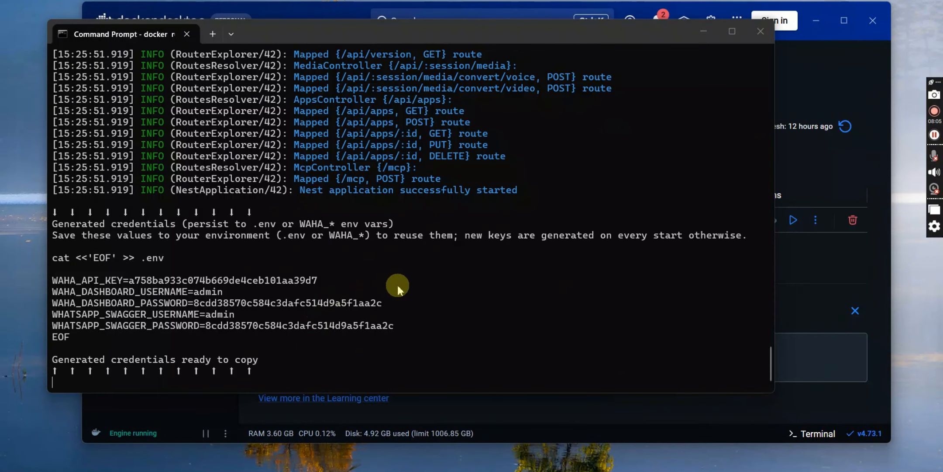
Step: Switch to Google Chrome and open it with the last user profile listed before Add
{"action": "left_click", "coordinate": [395, 471]}
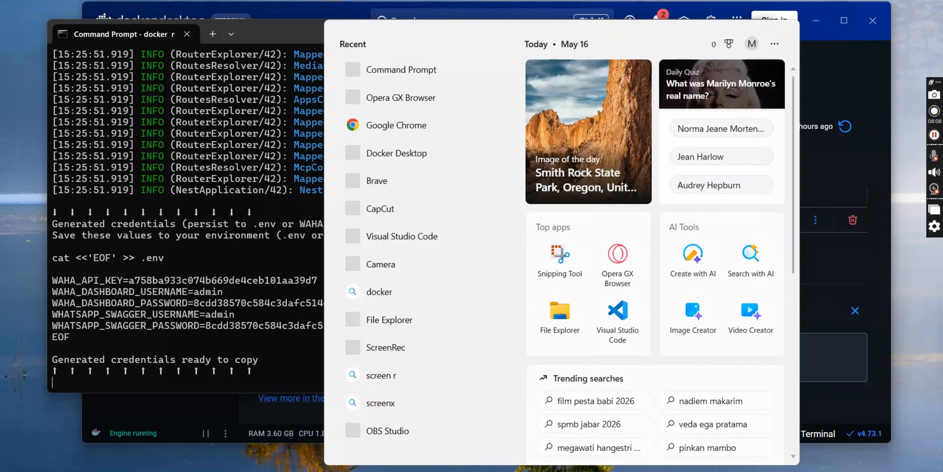
{"action": "type", "text": "chrome"}
{"action": "key", "text": "Return"}
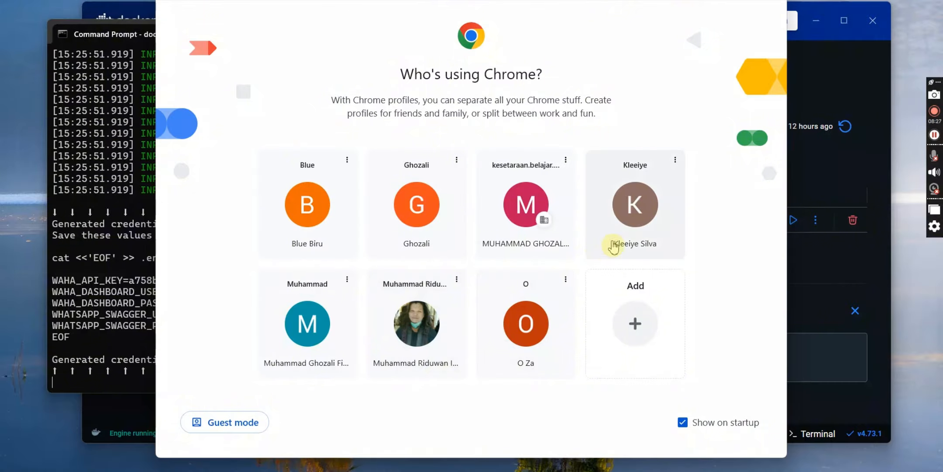
{"action": "left_click", "coordinate": [520, 340]}
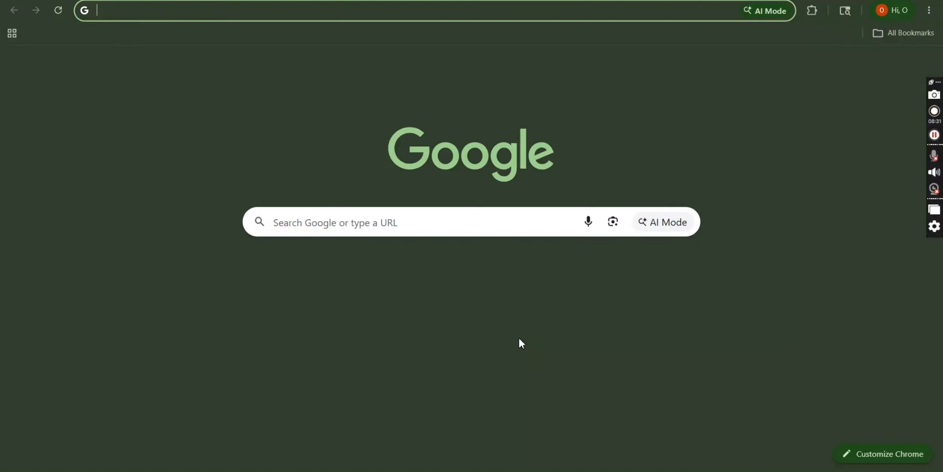
{"action": "left_click", "coordinate": [619, 17]}
{"action": "type", "text": "http"}
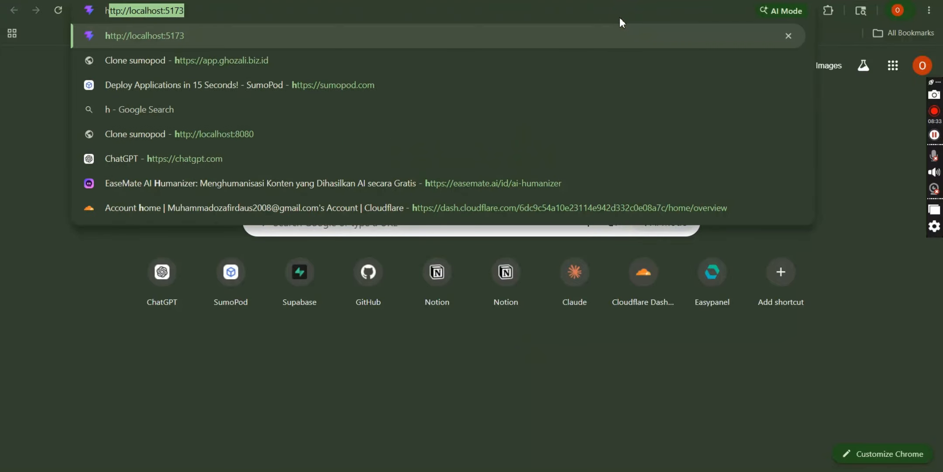
{"action": "type", "text": "s"}
{"action": "key", "text": "BackSpace"}
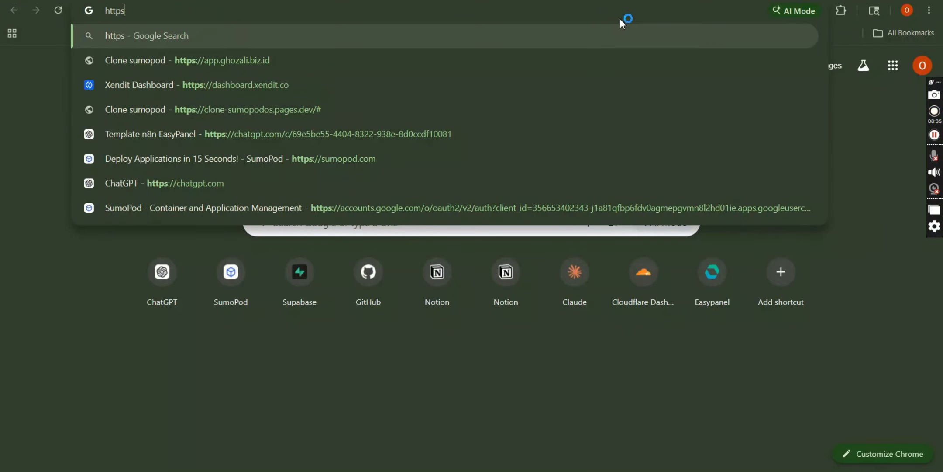
{"action": "key", "text": "BackSpace"}
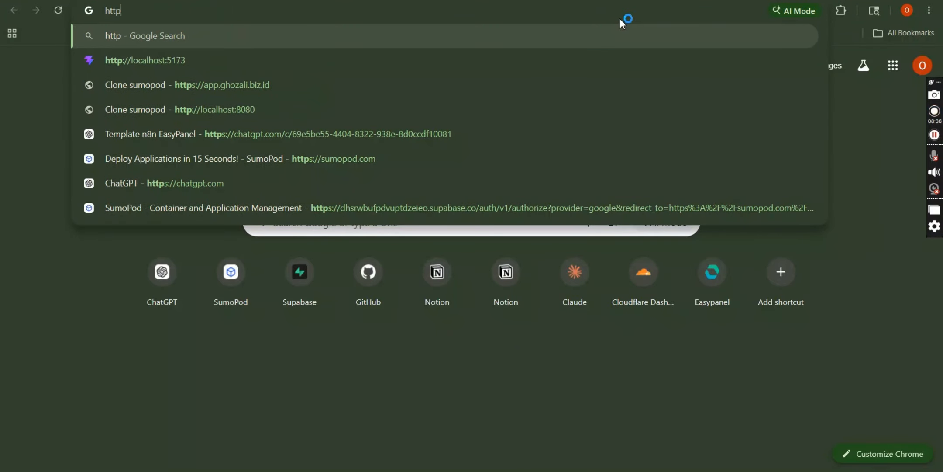
{"action": "type", "text": "://"}
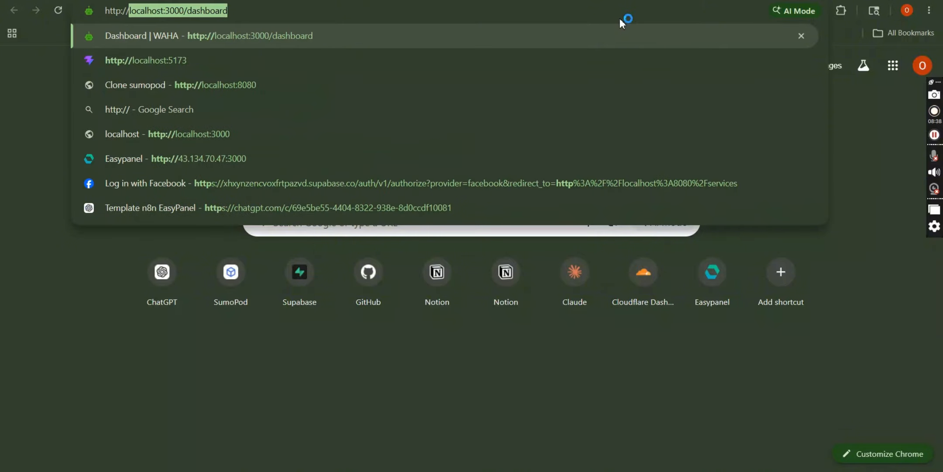
{"action": "type", "text": "local"}
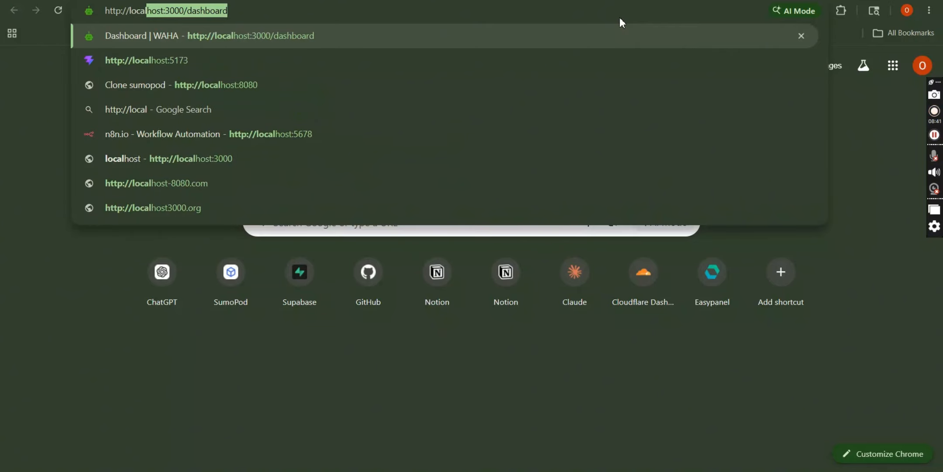
{"action": "type", "text": "hostt"}
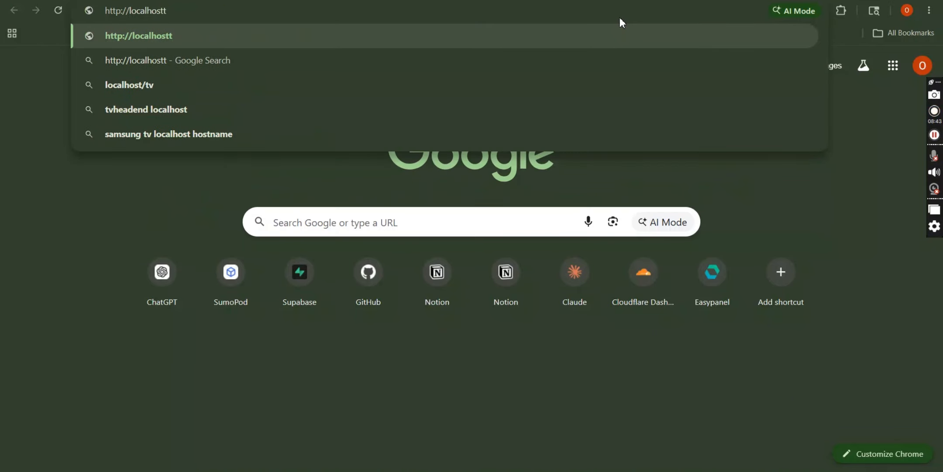
{"action": "key", "text": "Return"}
Step: Correct the address to localhost:3000/dashboard/ and load the WAHA dashboard sign-in
{"action": "left_click", "coordinate": [564, 9]}
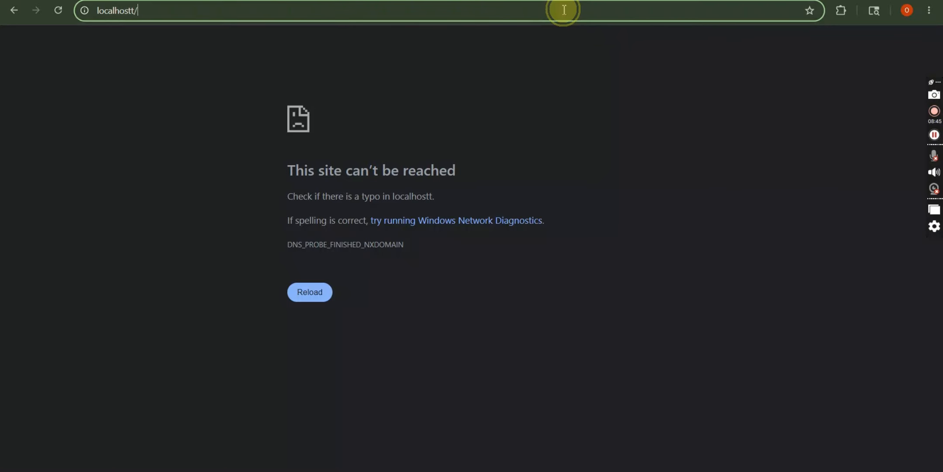
{"action": "left_click", "coordinate": [564, 9]}
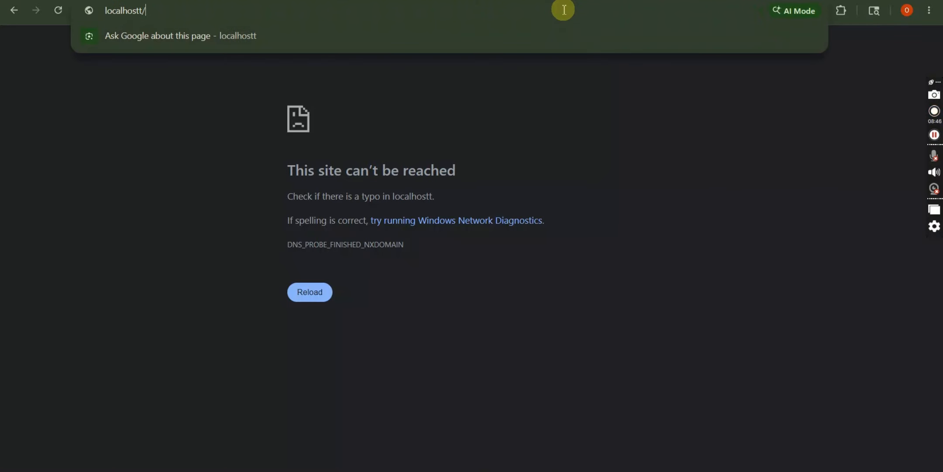
{"action": "key", "text": "BackSpace"}
{"action": "key", "text": "BackSpace"}
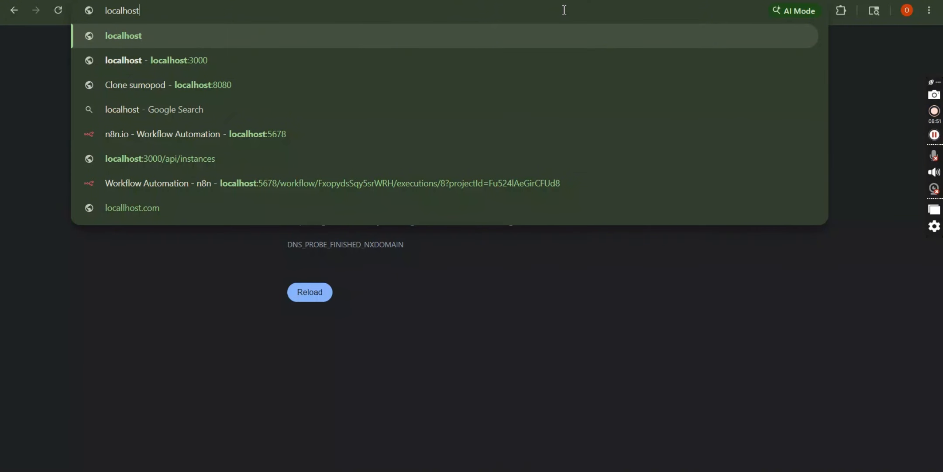
{"action": "type", "text": ":300"}
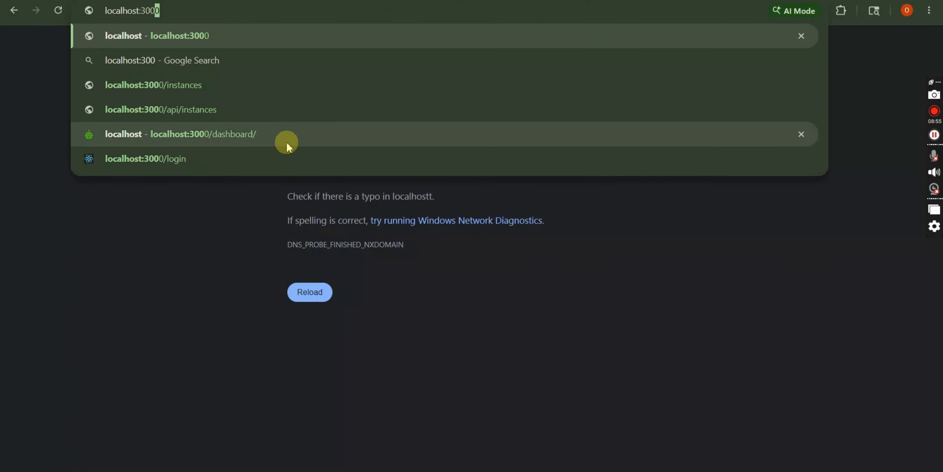
{"action": "type", "text": "0/"}
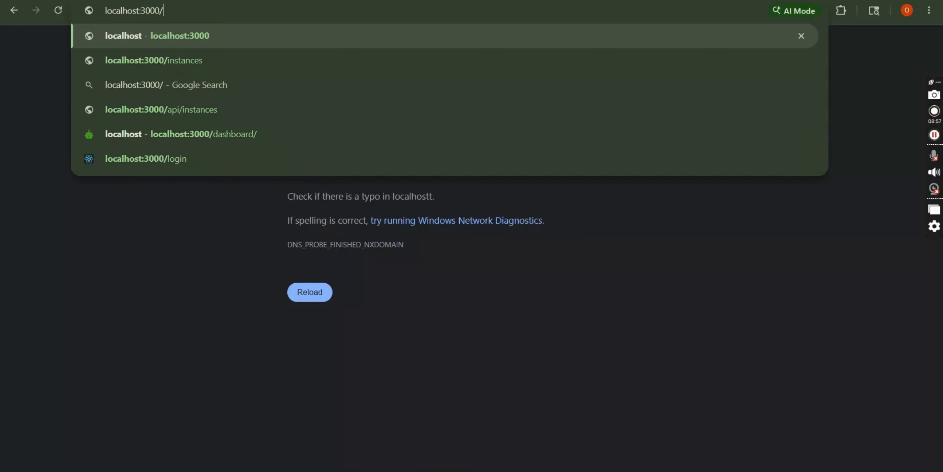
{"action": "type", "text": "da"}
{"action": "key", "text": "Return"}
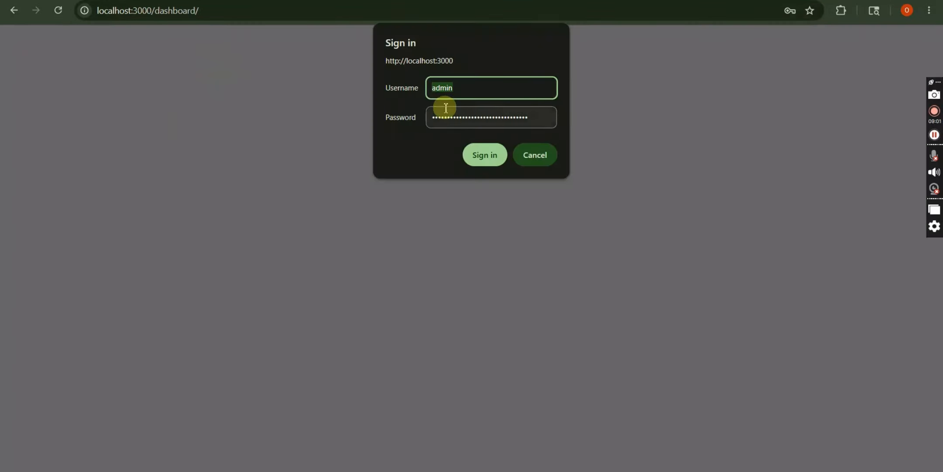
Step: Check the generated WAHA dashboard username in Command Prompt against the username in the Chrome sign-in form
{"action": "key", "text": "alt+Tab"}
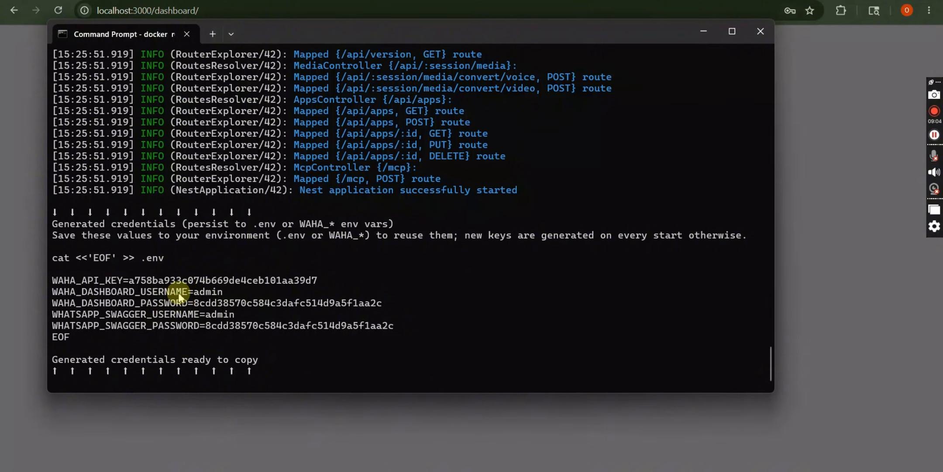
{"action": "left_click_drag", "start_coordinate": [52, 292], "coordinate": [200, 291]}
{"action": "left_click", "coordinate": [227, 292]}
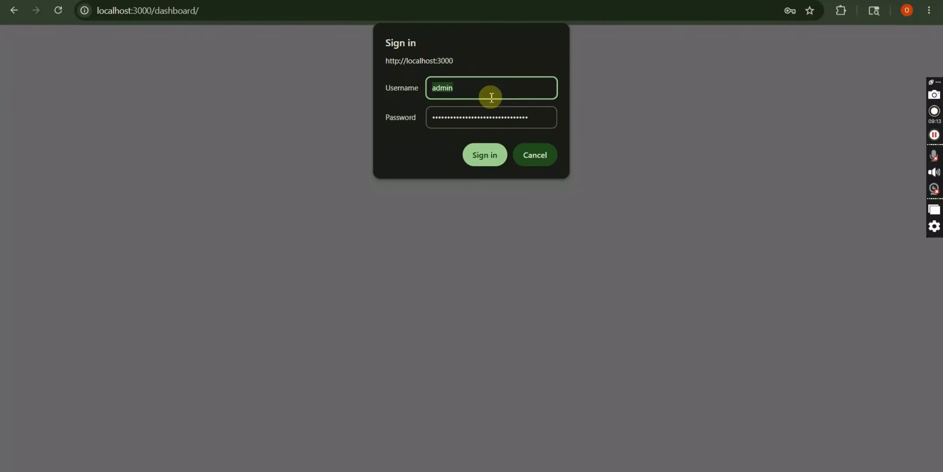
{"action": "left_click", "coordinate": [492, 97]}
Step: Copy the generated dashboard password from Command Prompt into Chrome's sign-in form, sign in, and decline updating the saved password
{"action": "key", "text": "alt+Tab"}
{"action": "left_click", "coordinate": [448, 166]}
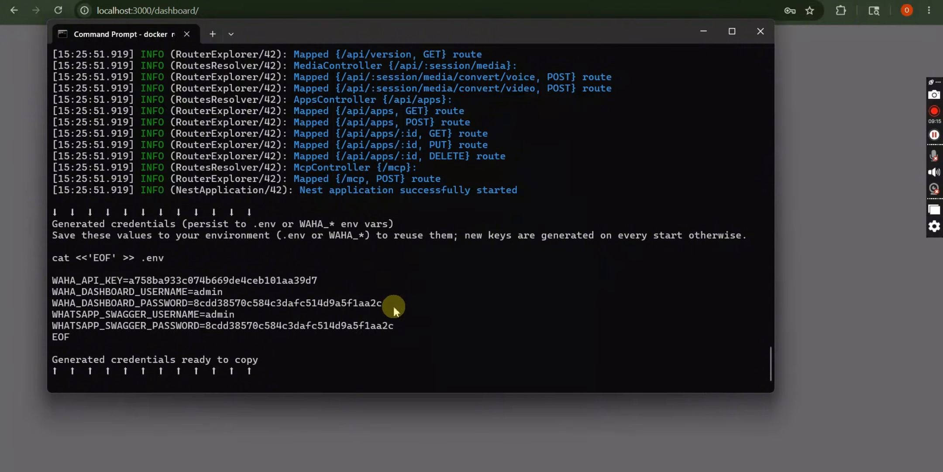
{"action": "left_click_drag", "start_coordinate": [386, 304], "coordinate": [194, 308]}
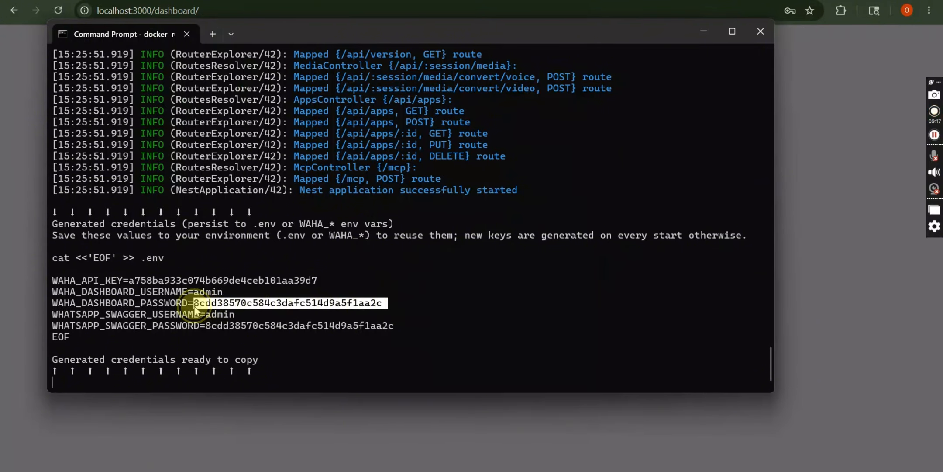
{"action": "key", "text": "ctrl+c"}
{"action": "key", "text": "alt+Tab"}
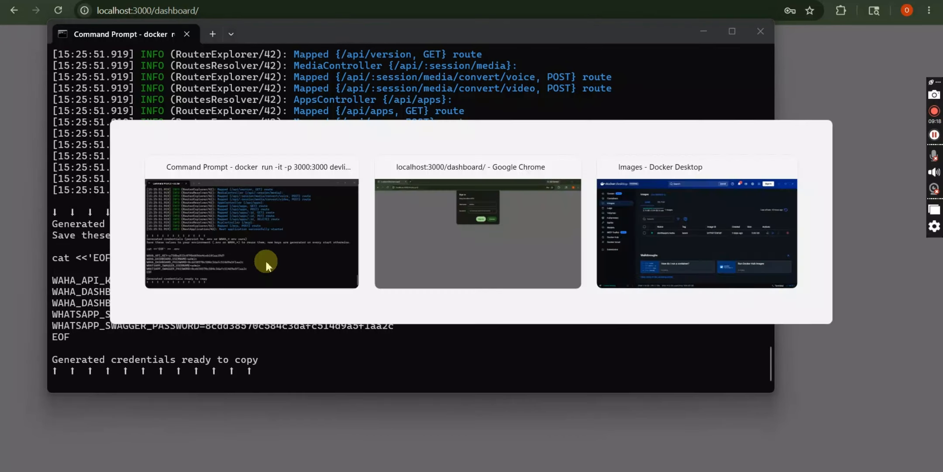
{"action": "double_click", "coordinate": [515, 115]}
{"action": "key", "text": "ctrl+v"}
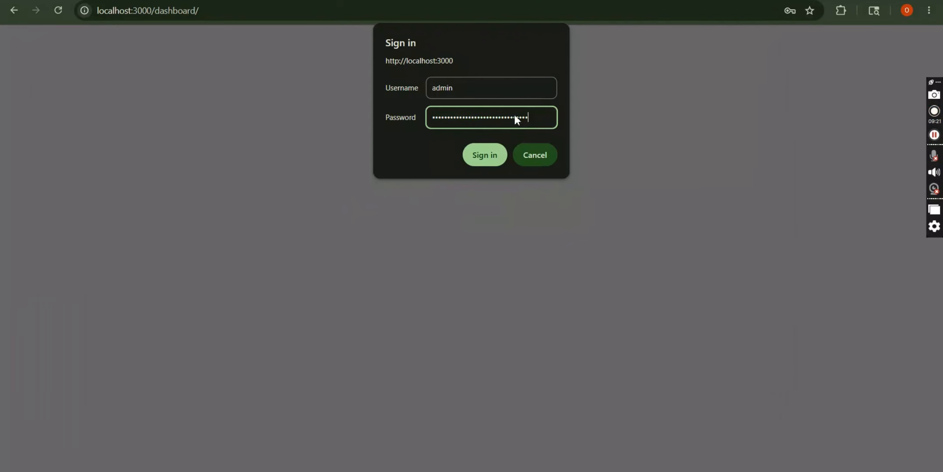
{"action": "left_click", "coordinate": [487, 164]}
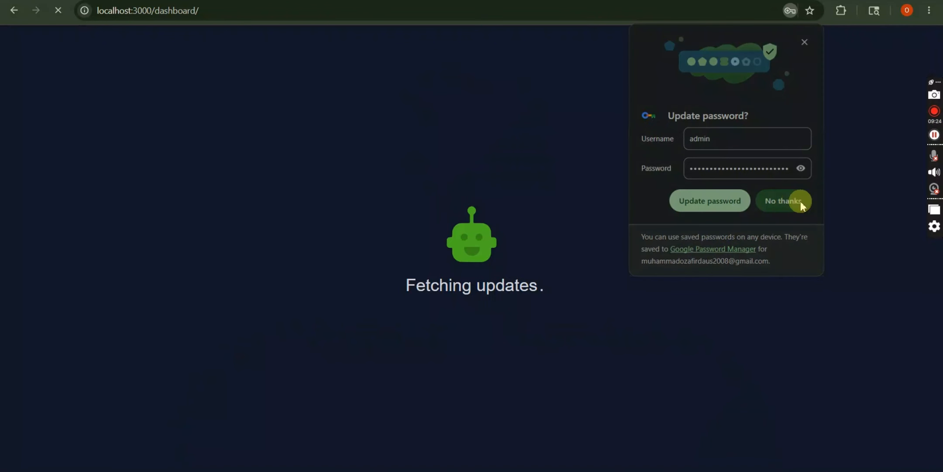
{"action": "left_click", "coordinate": [800, 202]}
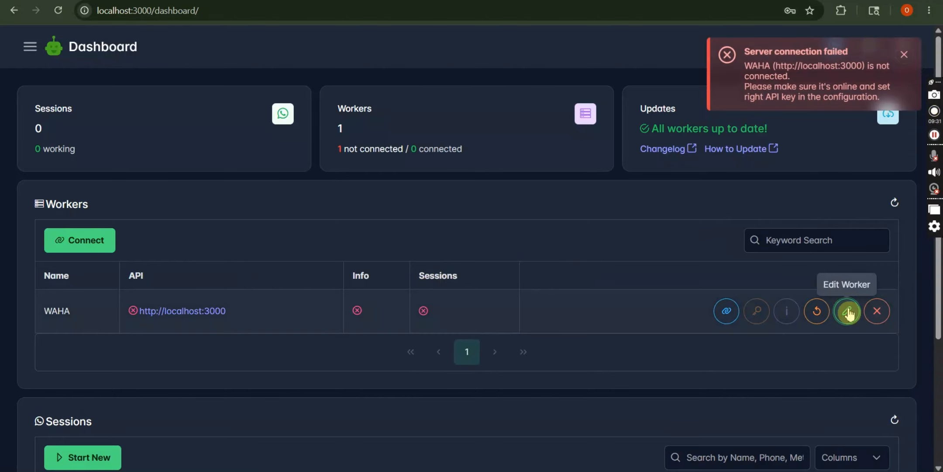
Step: Edit the WAHA worker, replace its API key with the generated key copied from Command Prompt, and save it
{"action": "left_click", "coordinate": [849, 312]}
{"action": "key", "text": "alt+Tab"}
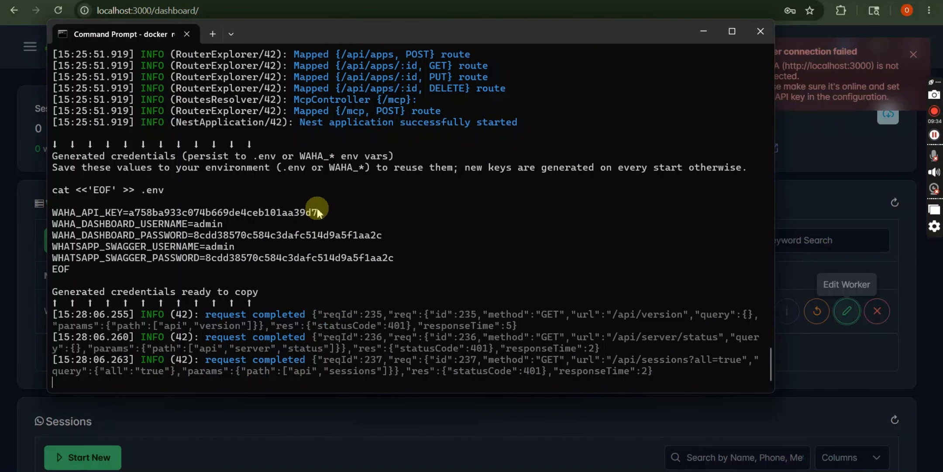
{"action": "left_click_drag", "start_coordinate": [317, 213], "coordinate": [123, 214]}
{"action": "key", "text": "ctrl+c"}
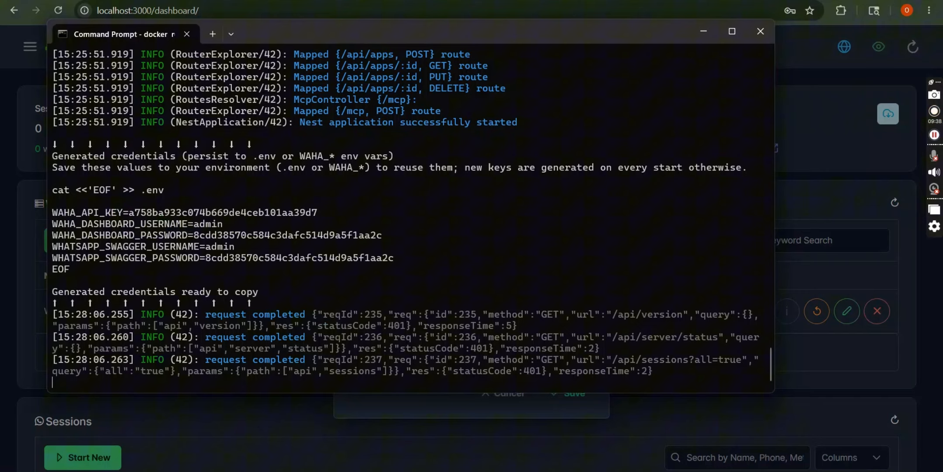
{"action": "left_click", "coordinate": [826, 170]}
{"action": "triple_click", "coordinate": [468, 348]}
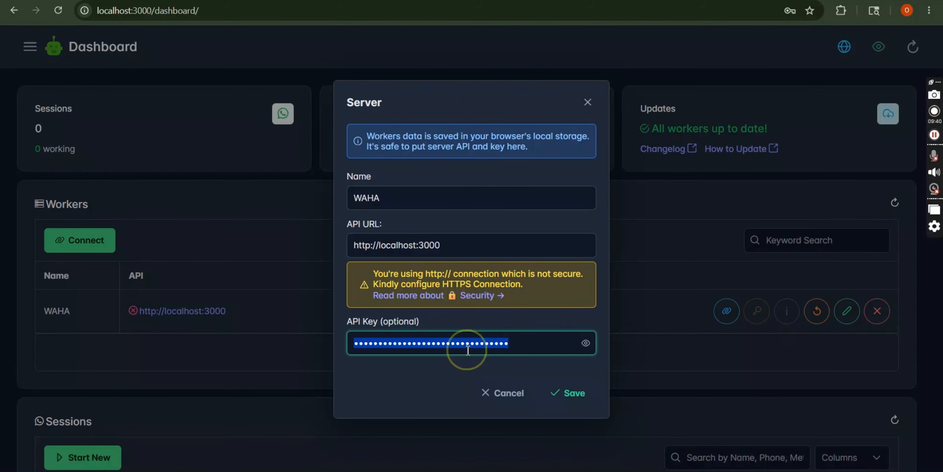
{"action": "key", "text": "ctrl+v"}
{"action": "left_click", "coordinate": [571, 392]}
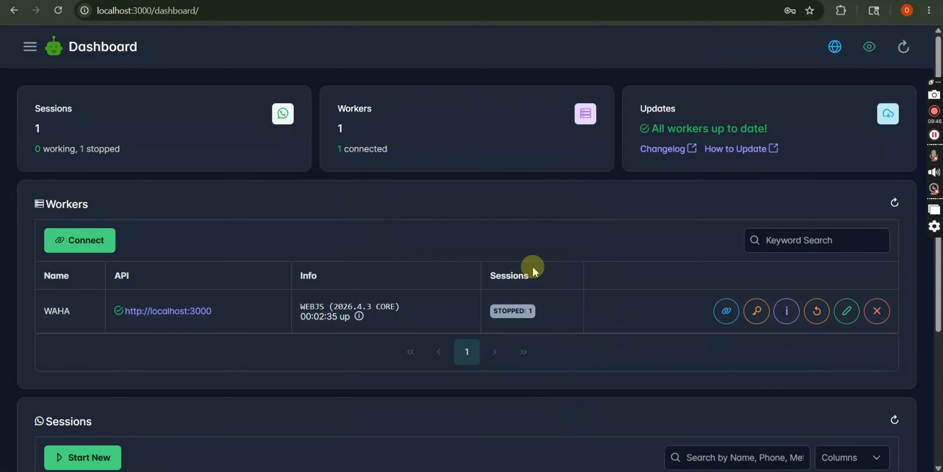
{"action": "scroll", "coordinate": [533, 266], "scroll_direction": "down", "scroll_amount": 5}
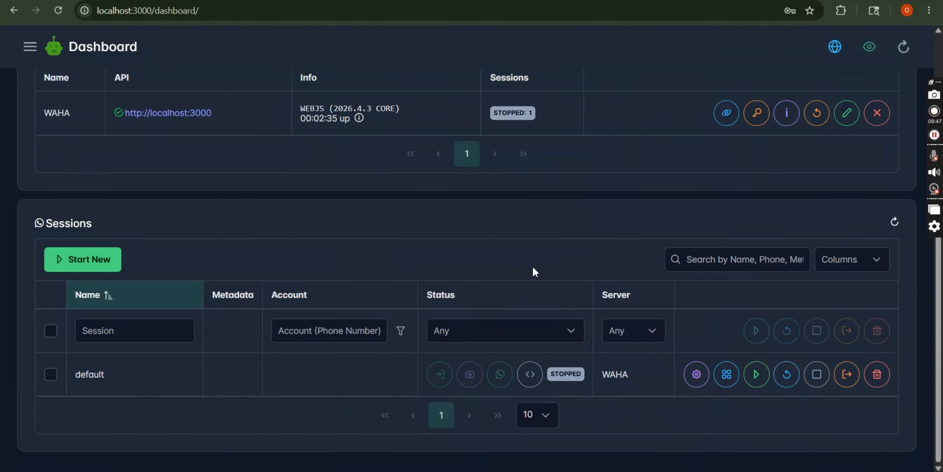
{"action": "left_click", "coordinate": [50, 375]}
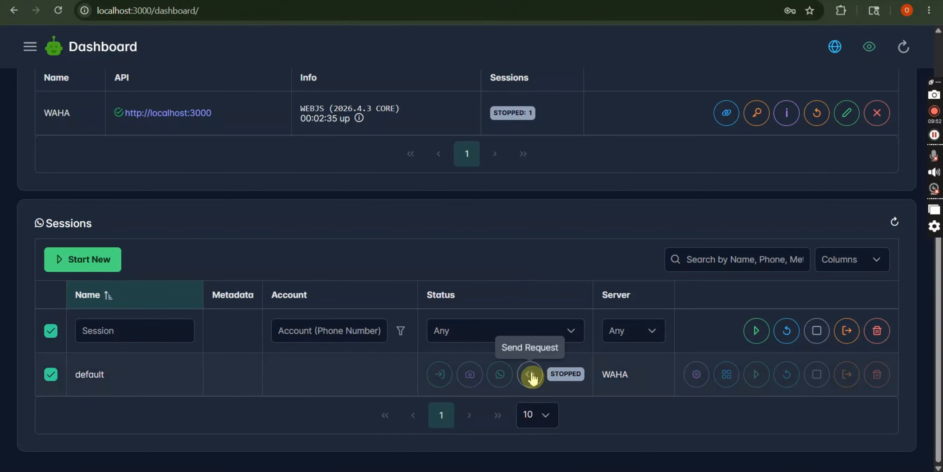
{"action": "left_click", "coordinate": [51, 334]}
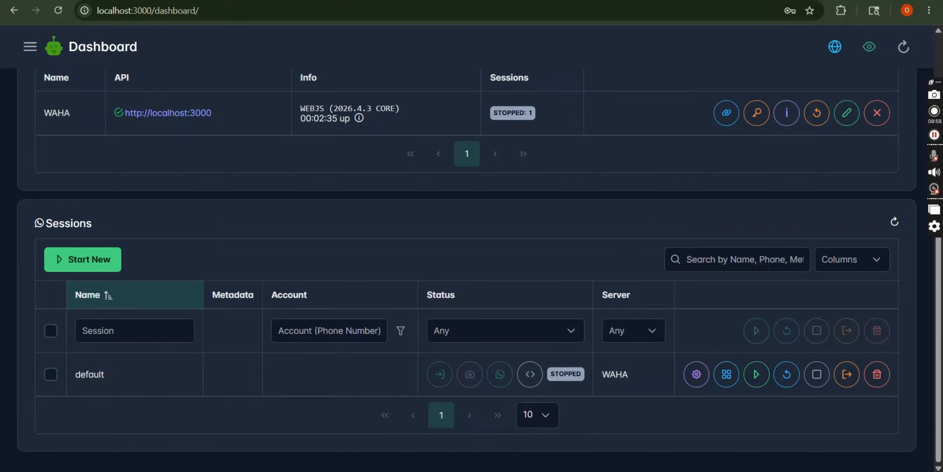
Step: Open the SumoPod website in a new browser tab and sign in with the Google account
{"action": "key", "text": "ctrl+t"}
{"action": "type", "text": "sumopod"}
{"action": "key", "text": "Return"}
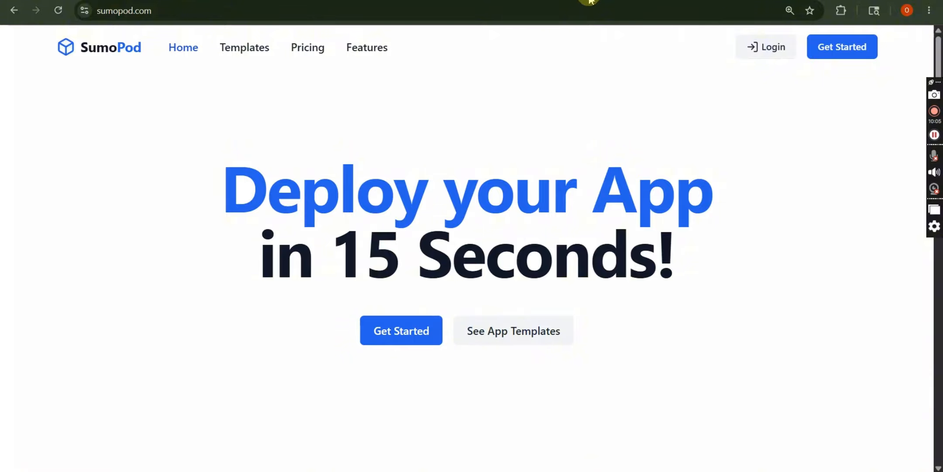
{"action": "left_click", "coordinate": [774, 62]}
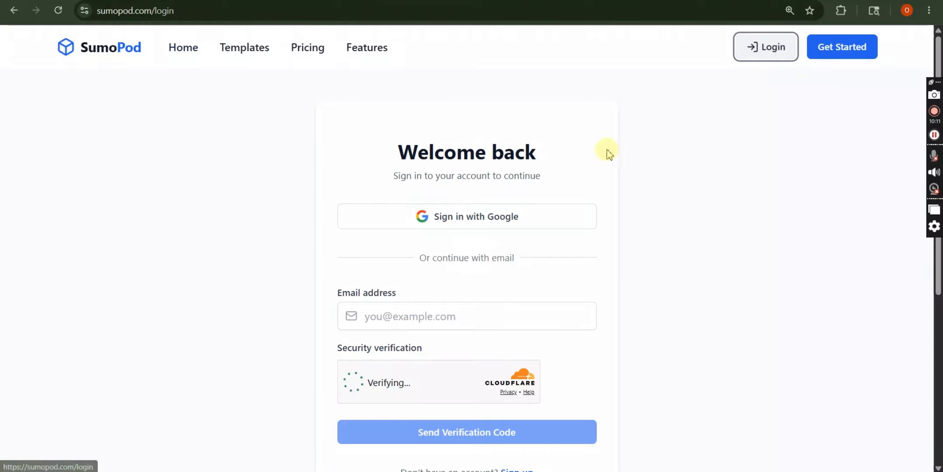
{"action": "left_click", "coordinate": [552, 215]}
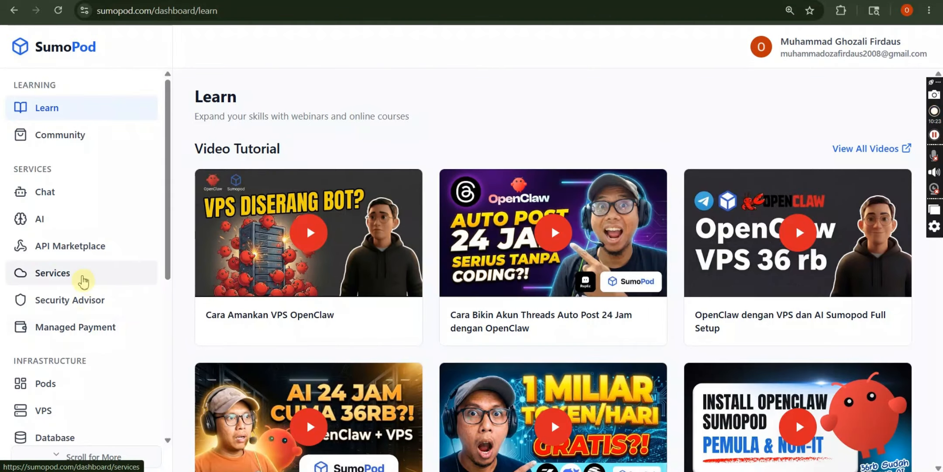
Step: Start adding a managed service in SumoPod and open the deployment form for the n8n template
{"action": "left_click", "coordinate": [80, 277]}
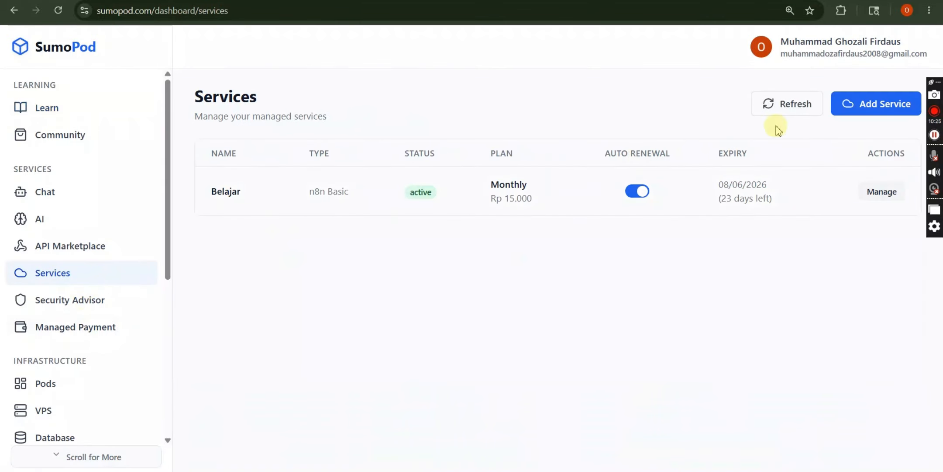
{"action": "left_click", "coordinate": [849, 104]}
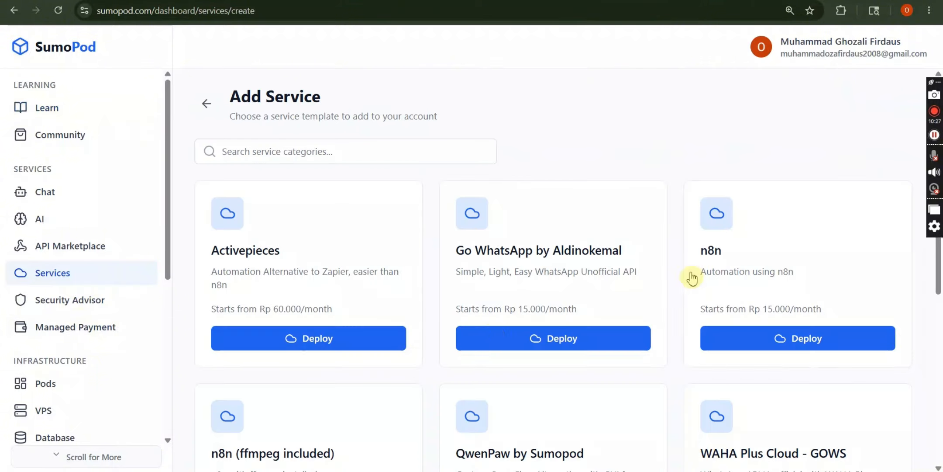
{"action": "scroll", "coordinate": [515, 353], "scroll_direction": "down", "scroll_amount": 3}
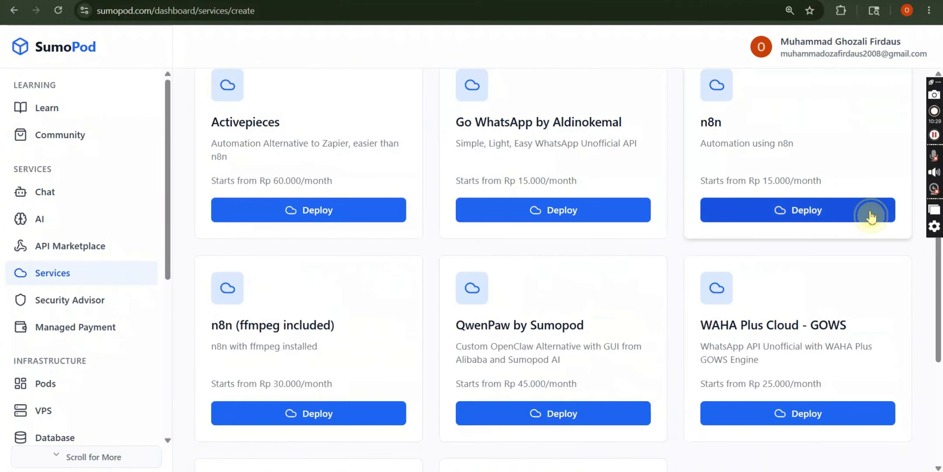
{"action": "left_click", "coordinate": [810, 215]}
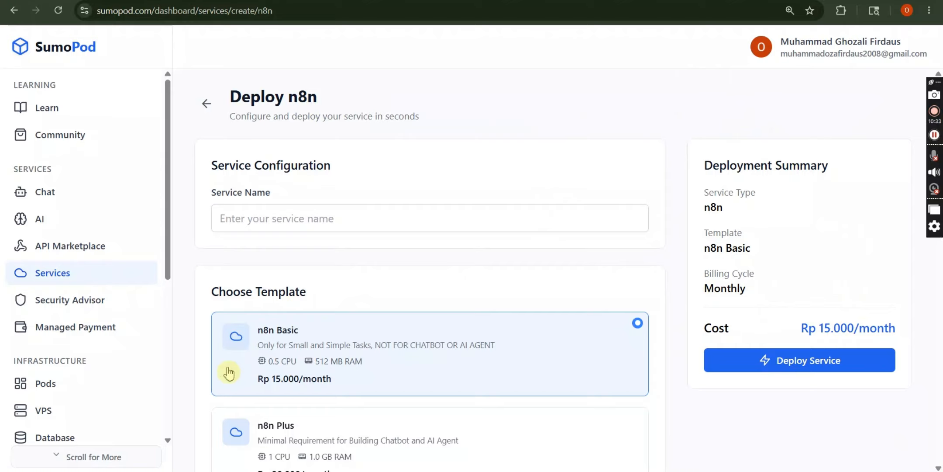
Step: Open the SumoPod account's Billing page to view the credits and transaction history
{"action": "scroll", "coordinate": [78, 393], "scroll_direction": "down", "scroll_amount": 5}
{"action": "left_click", "coordinate": [90, 376]}
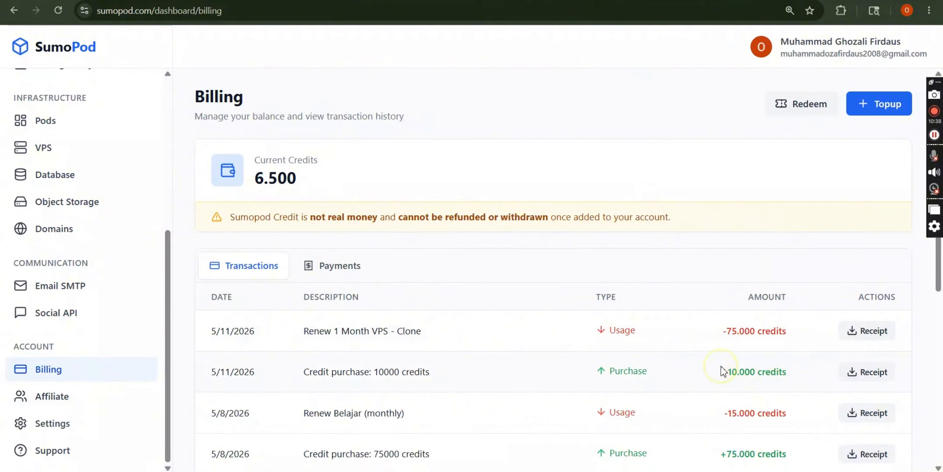
Step: Open the credit top-up form on the Billing page to view its amount, currency and payment options, and close it without topping up
{"action": "left_click_drag", "start_coordinate": [721, 371], "coordinate": [789, 375]}
{"action": "left_click", "coordinate": [792, 207]}
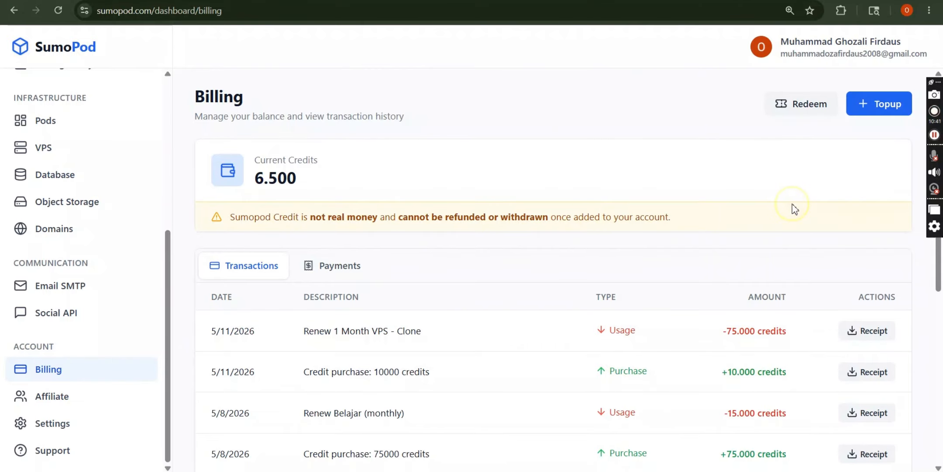
{"action": "left_click", "coordinate": [863, 100]}
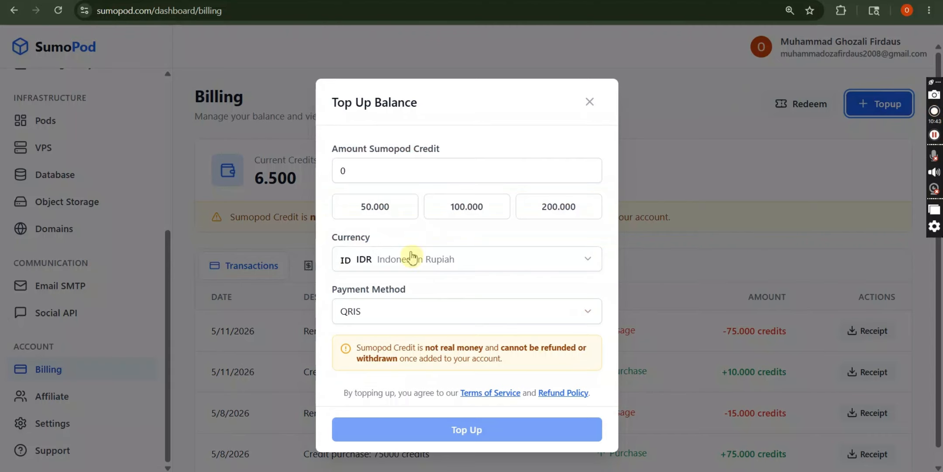
{"action": "left_click", "coordinate": [589, 102]}
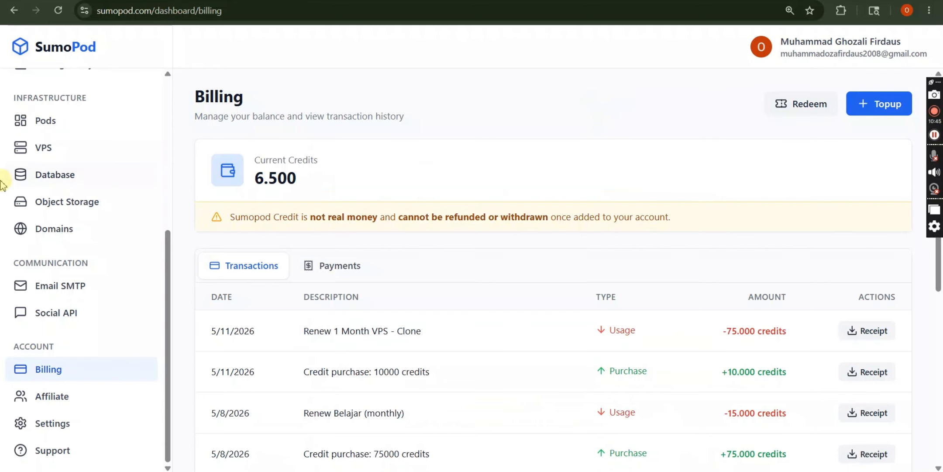
Step: Go to the managed services list, open the Belajar n8n service's management page and launch its Admin Console
{"action": "scroll", "coordinate": [107, 227], "scroll_direction": "up", "scroll_amount": 3}
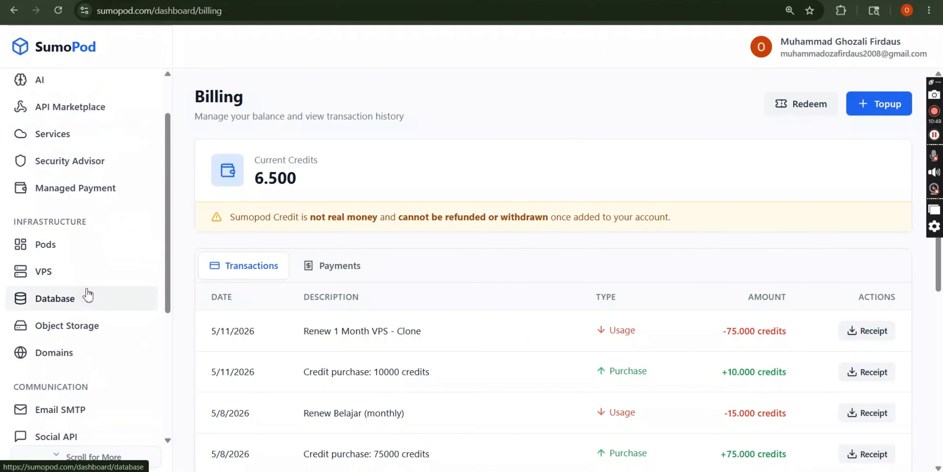
{"action": "scroll", "coordinate": [88, 293], "scroll_direction": "up", "scroll_amount": 3}
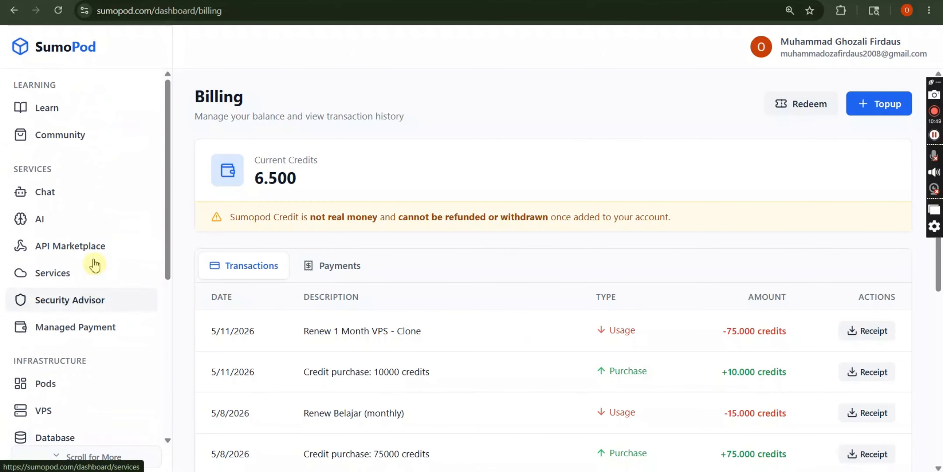
{"action": "left_click", "coordinate": [60, 275]}
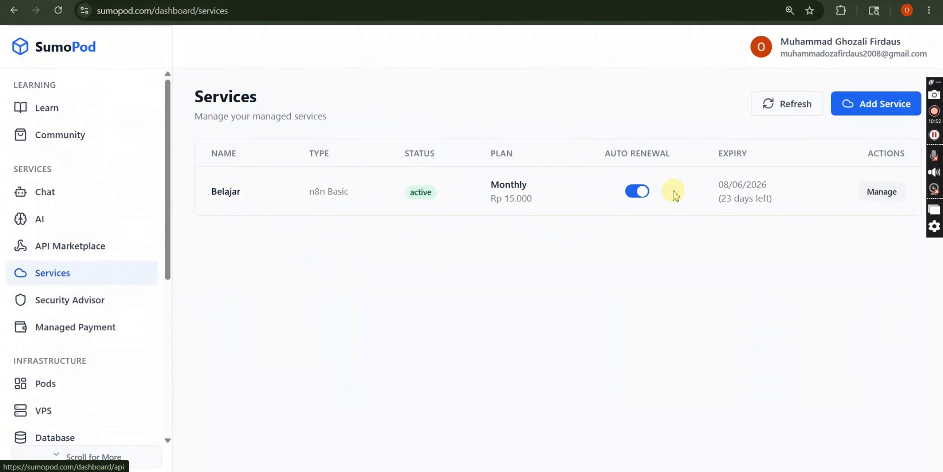
{"action": "left_click", "coordinate": [883, 193]}
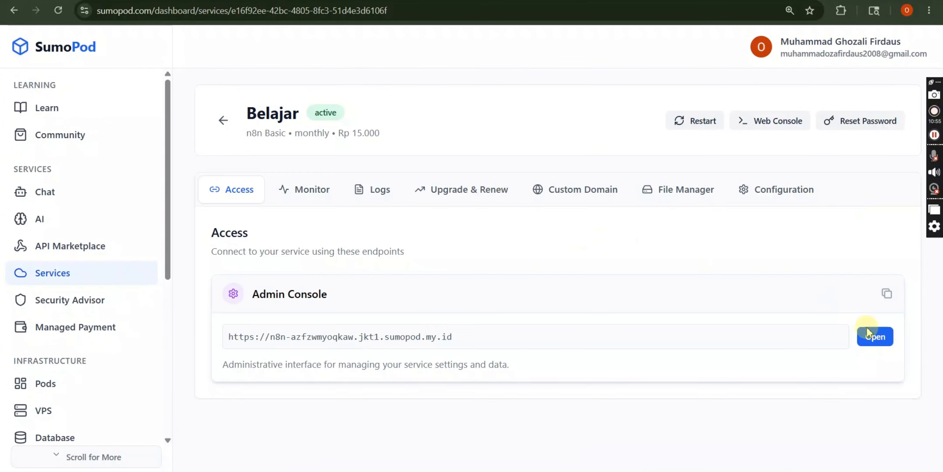
{"action": "left_click", "coordinate": [885, 340]}
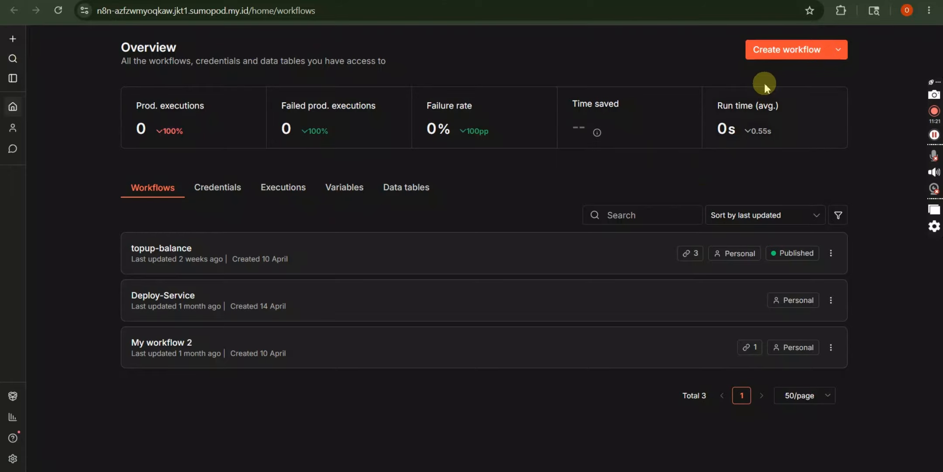
Step: Create a new n8n workflow, add a Webhook trigger node found by searching "webh", and close its settings
{"action": "left_click", "coordinate": [810, 49]}
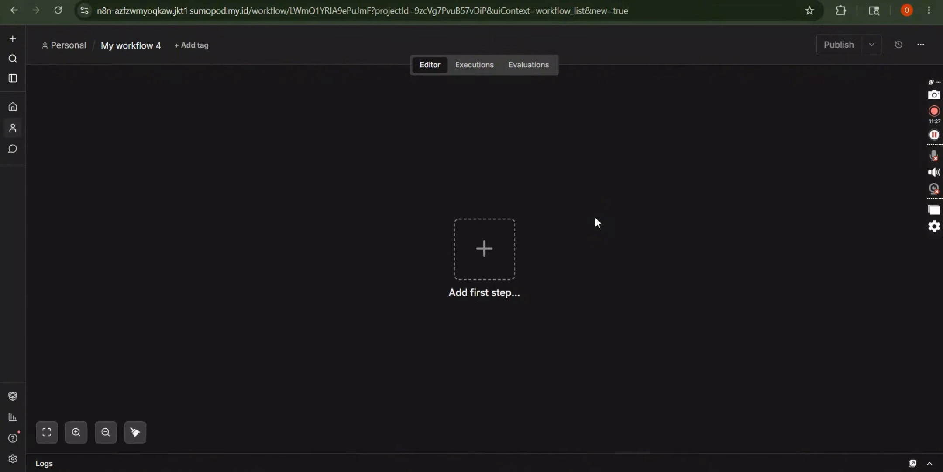
{"action": "left_click", "coordinate": [483, 243]}
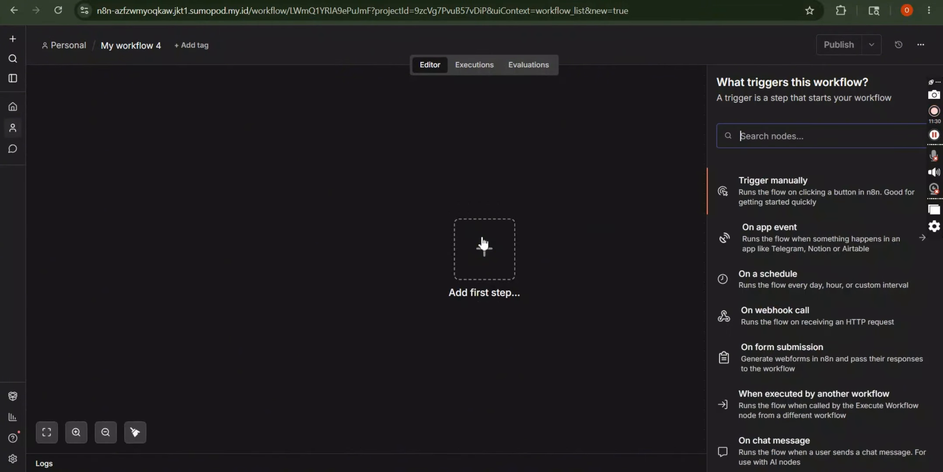
{"action": "type", "text": "webh"}
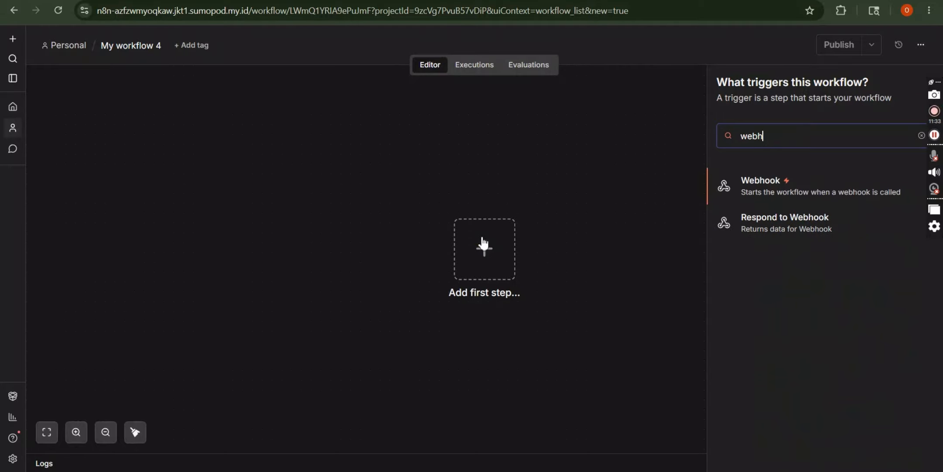
{"action": "key", "text": "Return"}
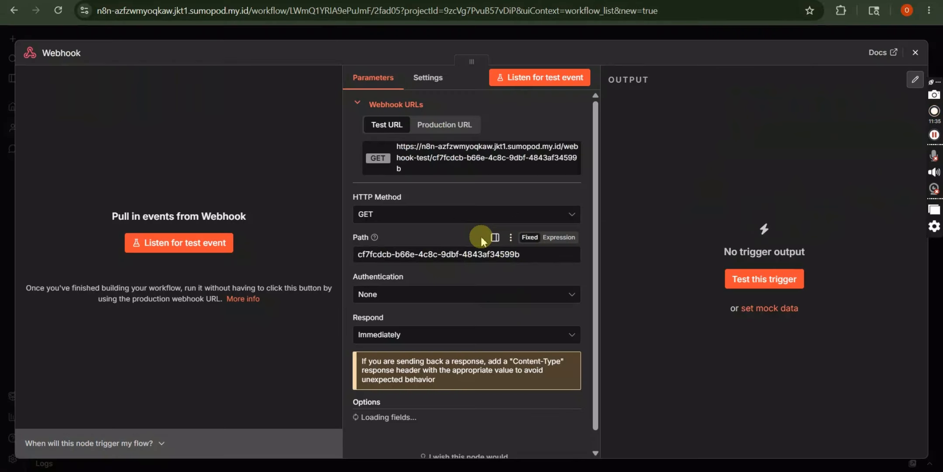
{"action": "left_click", "coordinate": [915, 54]}
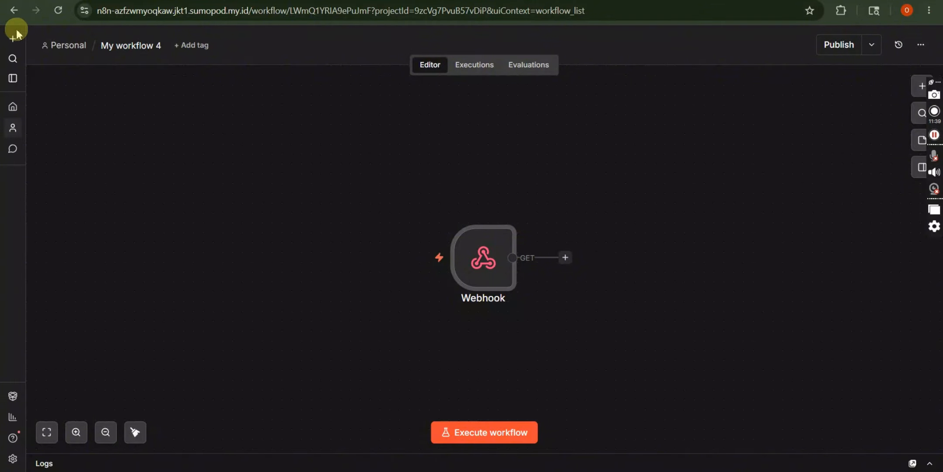
Step: View the Usage and plan settings in n8n, open and dismiss the activation key dialog, and return to the Personal workflows list
{"action": "left_click", "coordinate": [59, 46]}
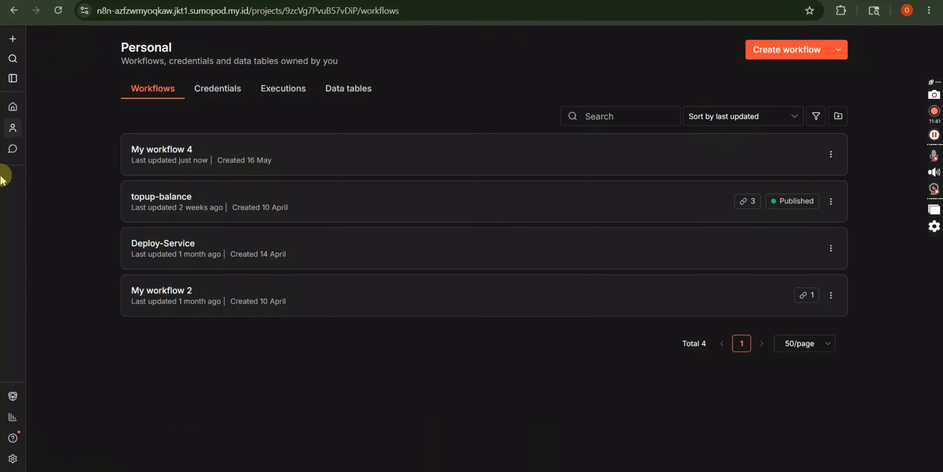
{"action": "left_click", "coordinate": [13, 459]}
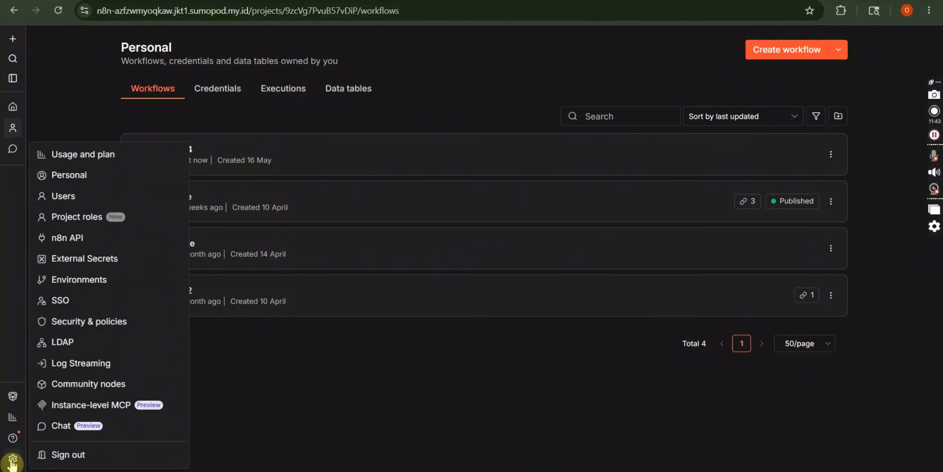
{"action": "left_click", "coordinate": [133, 166]}
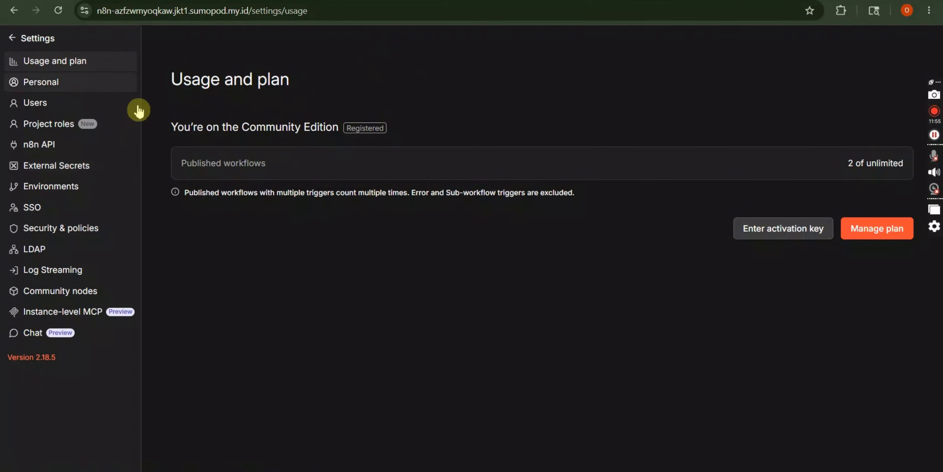
{"action": "left_click", "coordinate": [764, 235]}
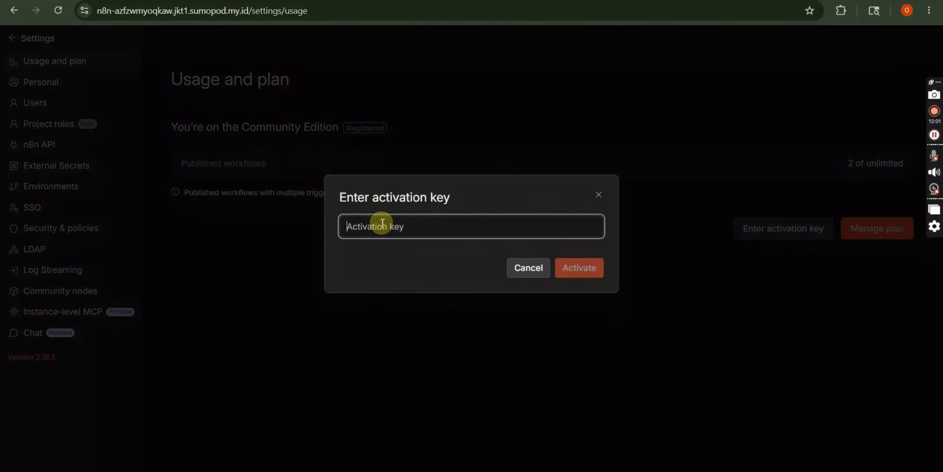
{"action": "left_click", "coordinate": [600, 195]}
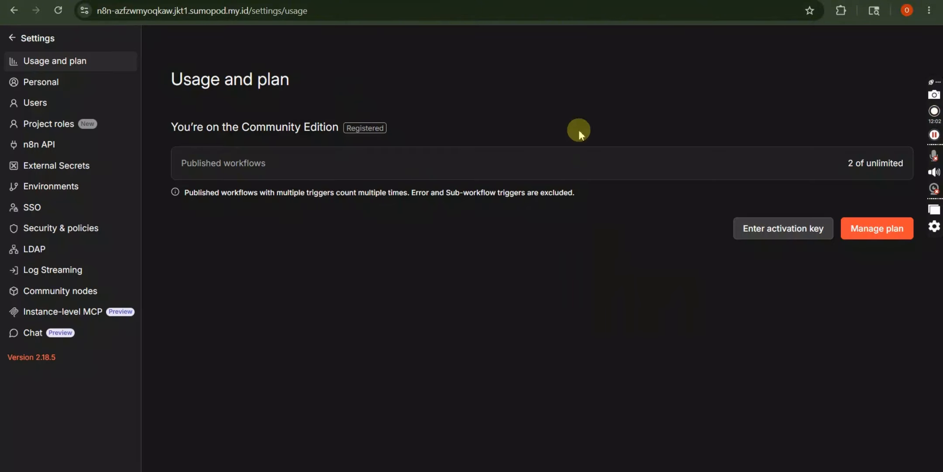
{"action": "left_click", "coordinate": [11, 38]}
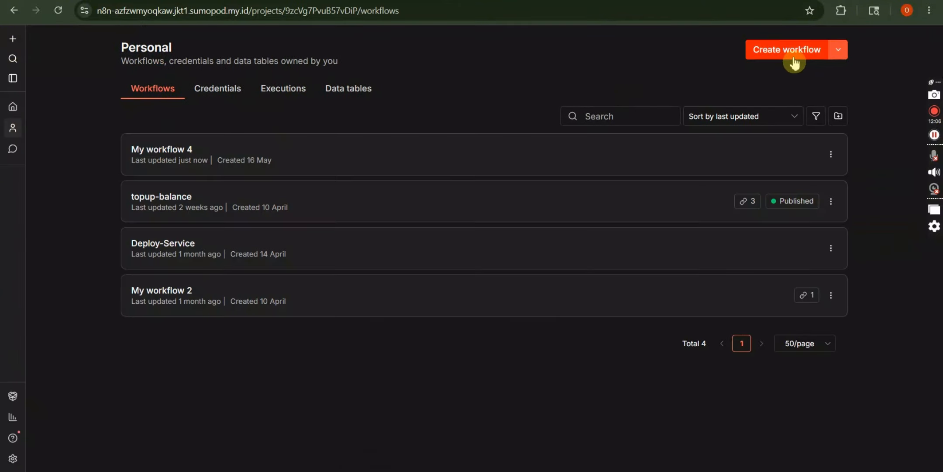
Step: Create another workflow from the Personal project and add a Webhook trigger node as its first step
{"action": "left_click", "coordinate": [790, 57]}
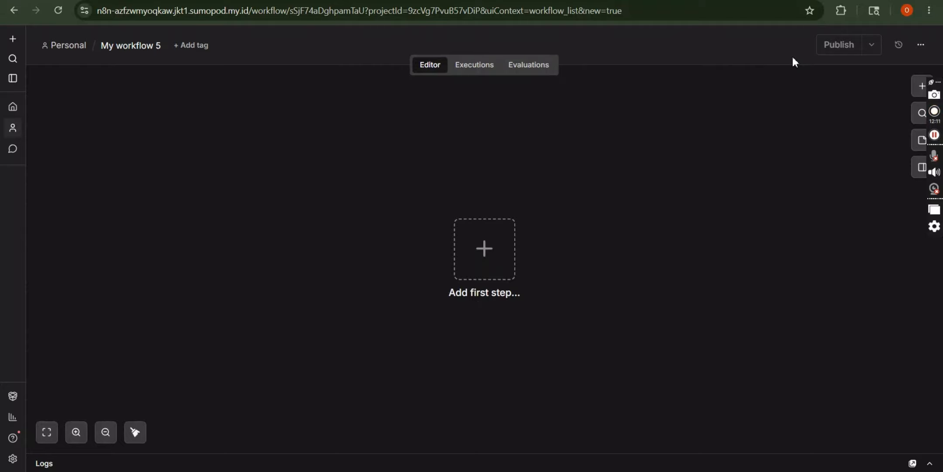
{"action": "left_click", "coordinate": [485, 247]}
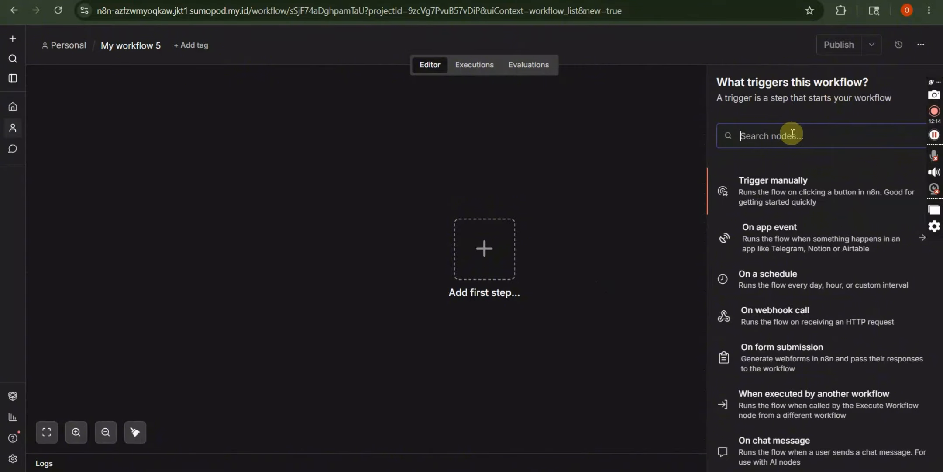
{"action": "type", "text": "we"}
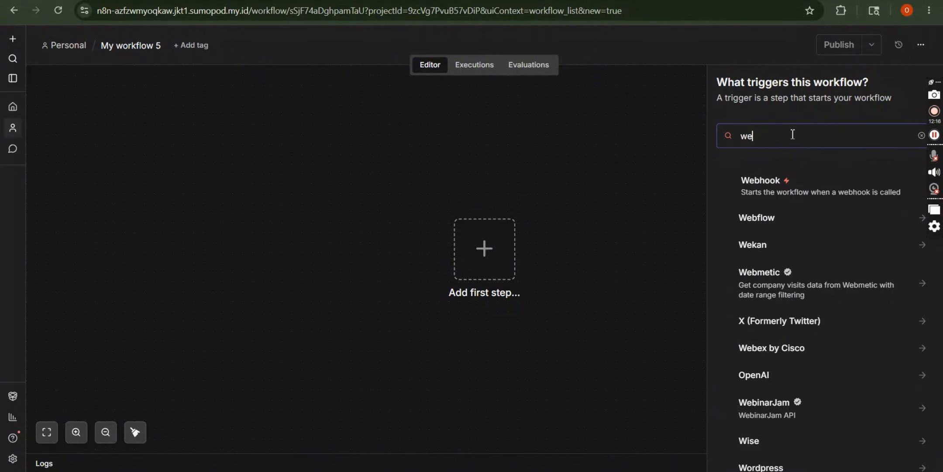
{"action": "type", "text": "bhook"}
{"action": "left_click", "coordinate": [755, 197]}
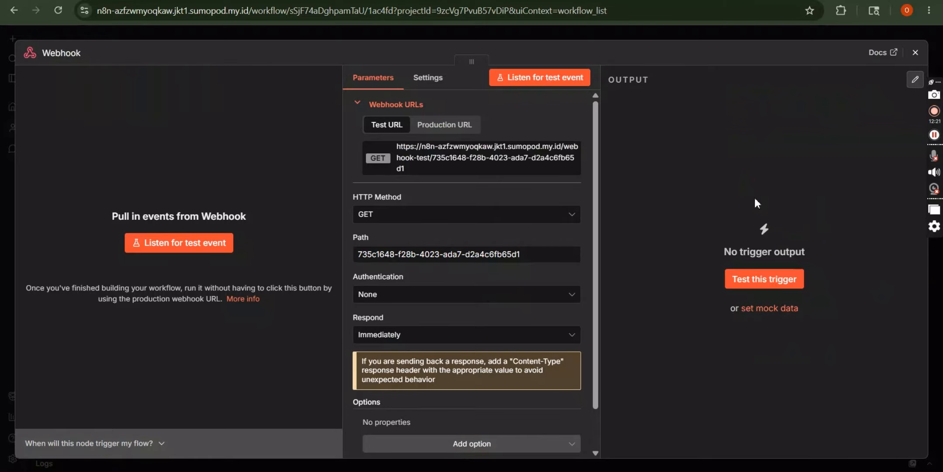
Step: Set the Webhook node's HTTP method to POST and replace its path with wa
{"action": "left_click", "coordinate": [448, 221]}
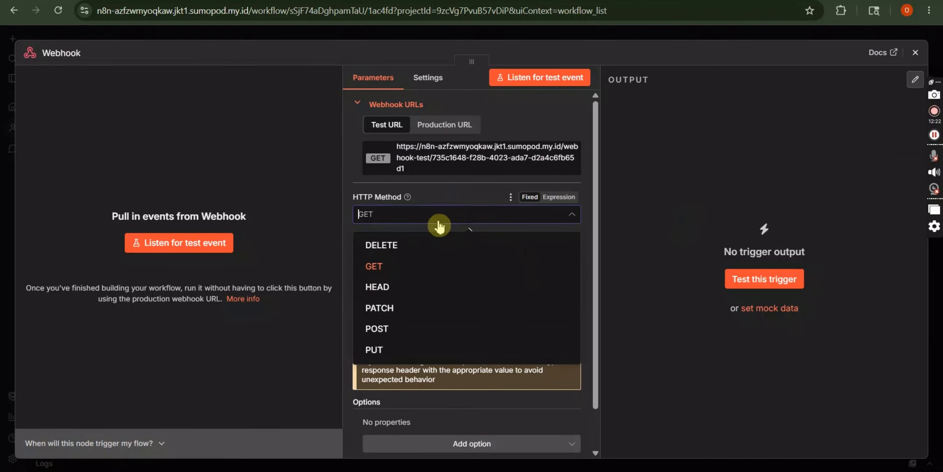
{"action": "left_click", "coordinate": [389, 331]}
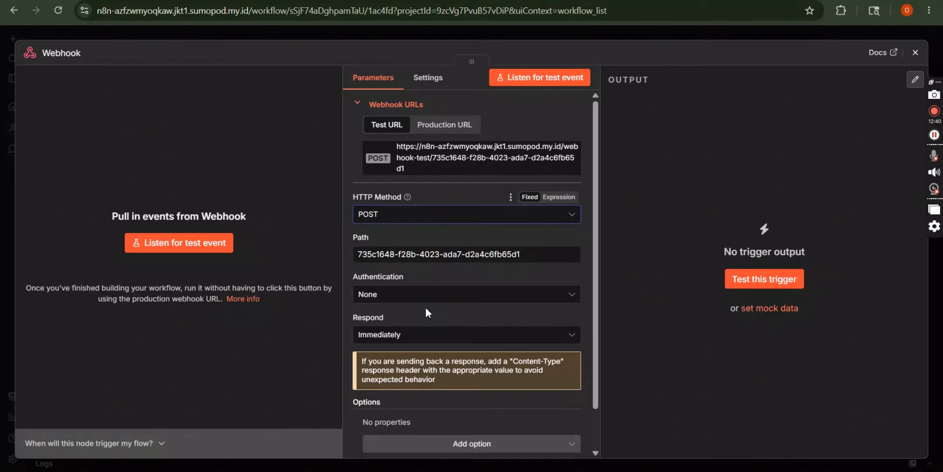
{"action": "left_click", "coordinate": [424, 264]}
{"action": "key", "text": "ctrl+a"}
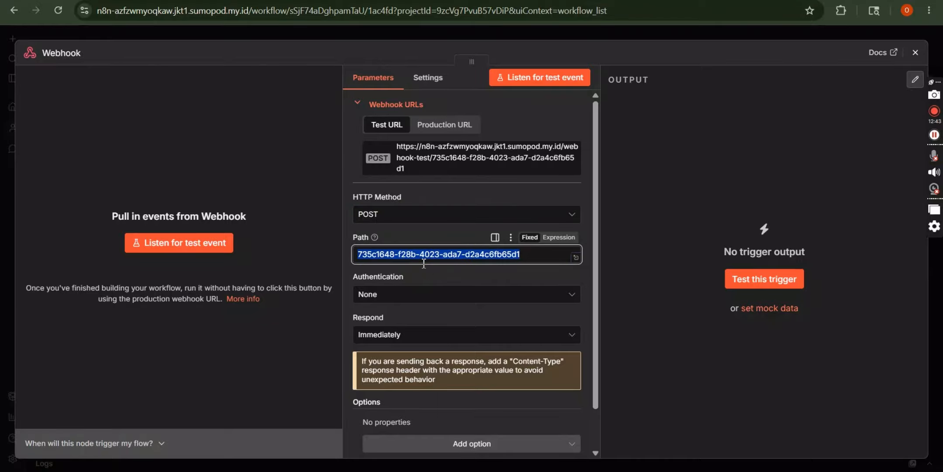
{"action": "type", "text": "wa"}
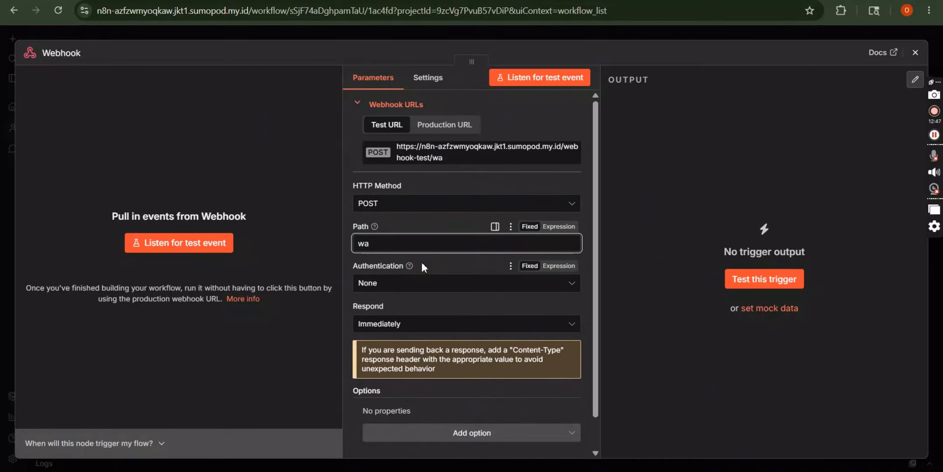
Step: Show the Webhook node's production URL and copy it
{"action": "left_click", "coordinate": [461, 129]}
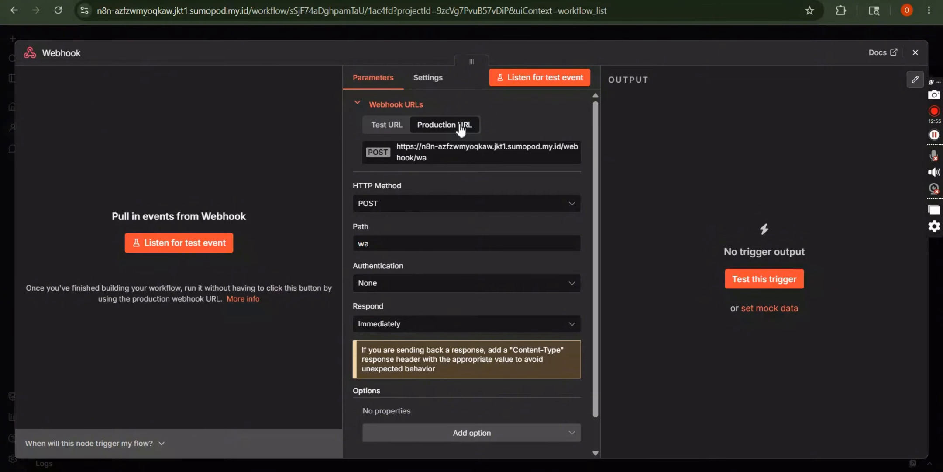
{"action": "left_click", "coordinate": [460, 131]}
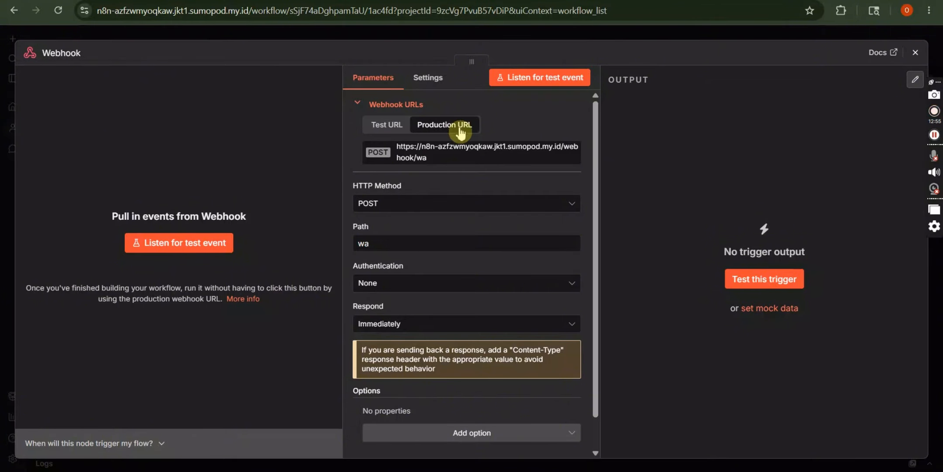
{"action": "left_click", "coordinate": [440, 150]}
Step: Switch to the WAHA dashboard, select all listed sessions and start the default session, confirming the start
{"action": "key", "text": "ctrl+Tab"}
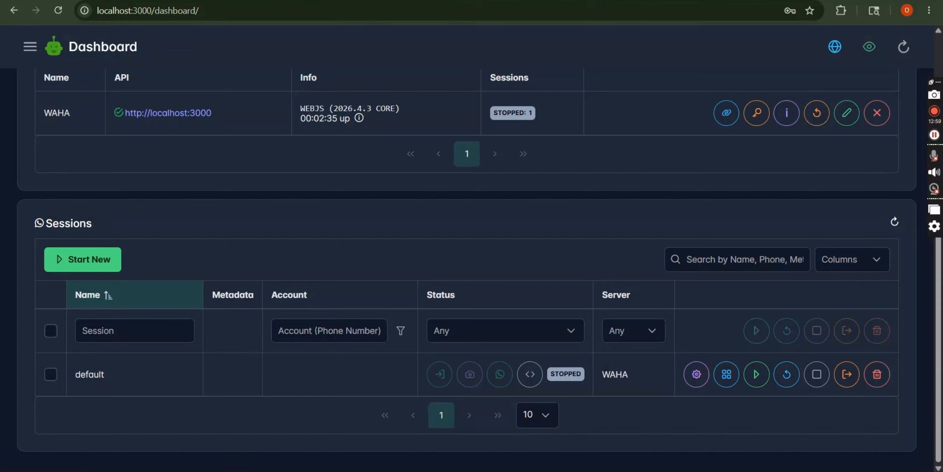
{"action": "left_click", "coordinate": [229, 52]}
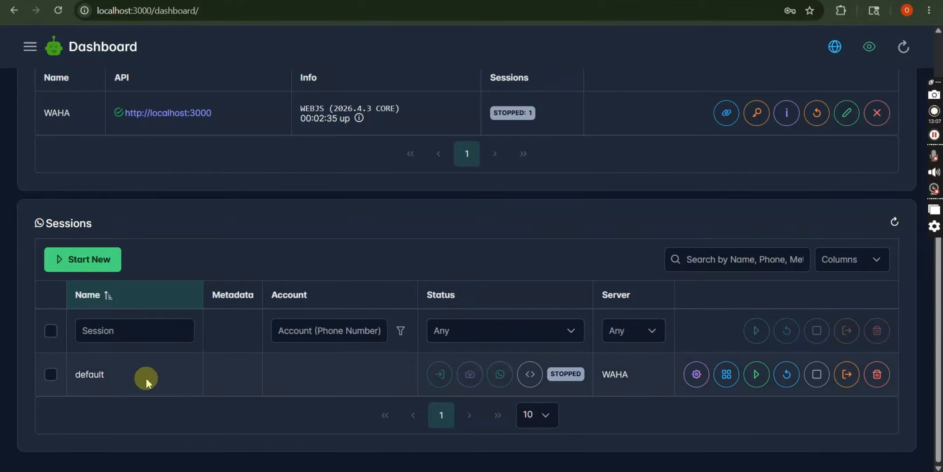
{"action": "left_click", "coordinate": [51, 327]}
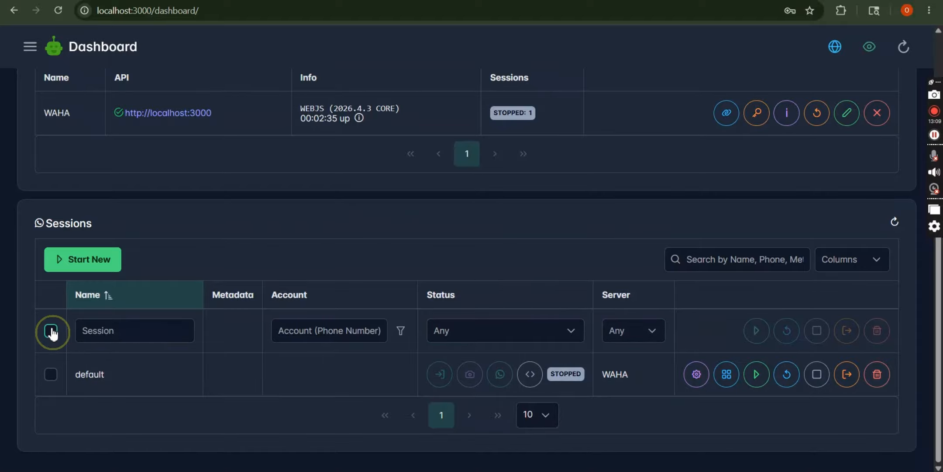
{"action": "left_click", "coordinate": [757, 330]}
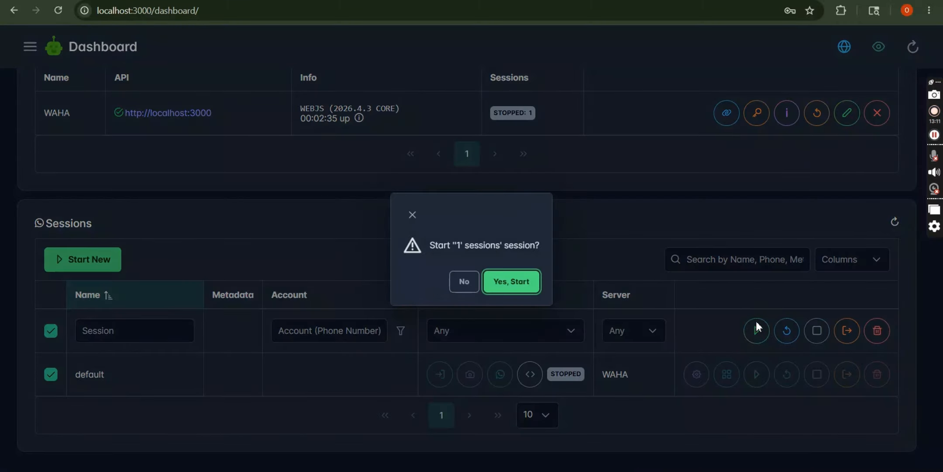
{"action": "key", "text": "Return"}
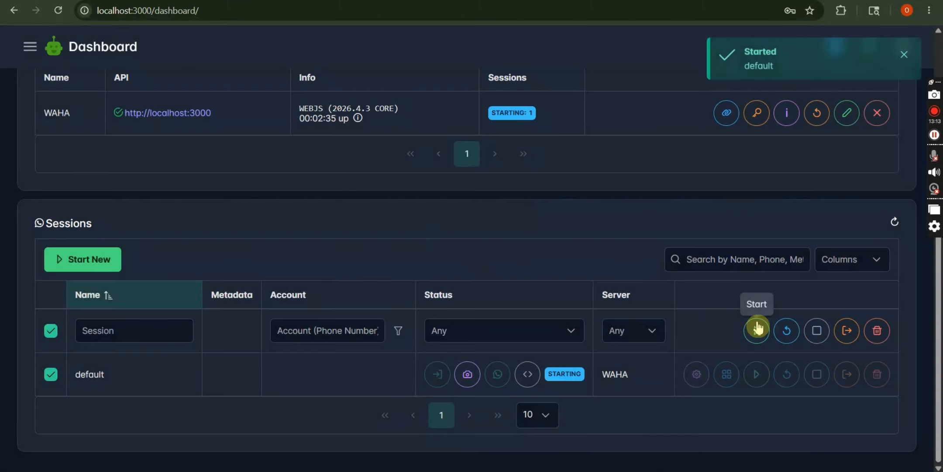
{"action": "left_click", "coordinate": [639, 341]}
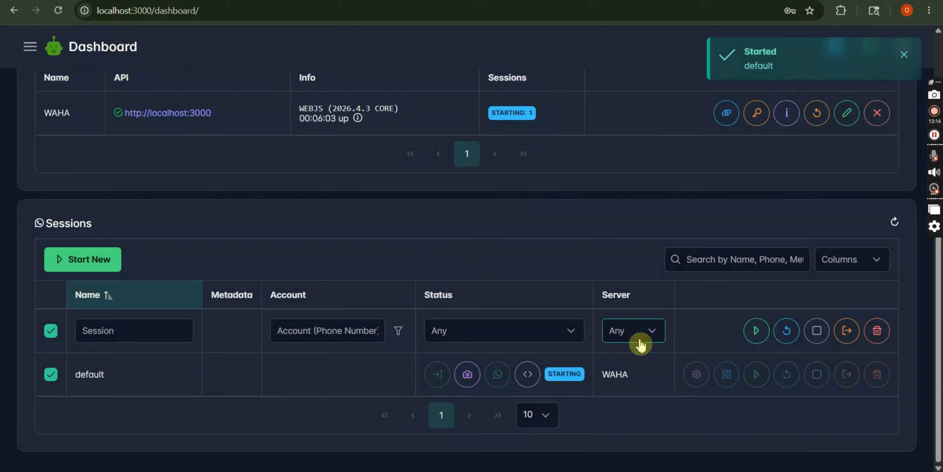
Step: View the default session's screenshot and refresh it repeatedly to check whether the WhatsApp login page has loaded
{"action": "left_click", "coordinate": [466, 374]}
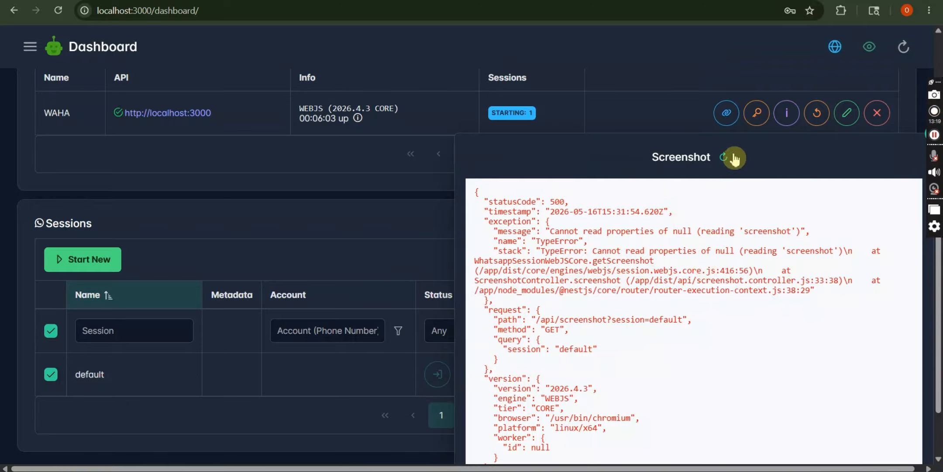
{"action": "left_click", "coordinate": [723, 157]}
{"action": "left_click", "coordinate": [724, 158]}
{"action": "left_click", "coordinate": [405, 237]}
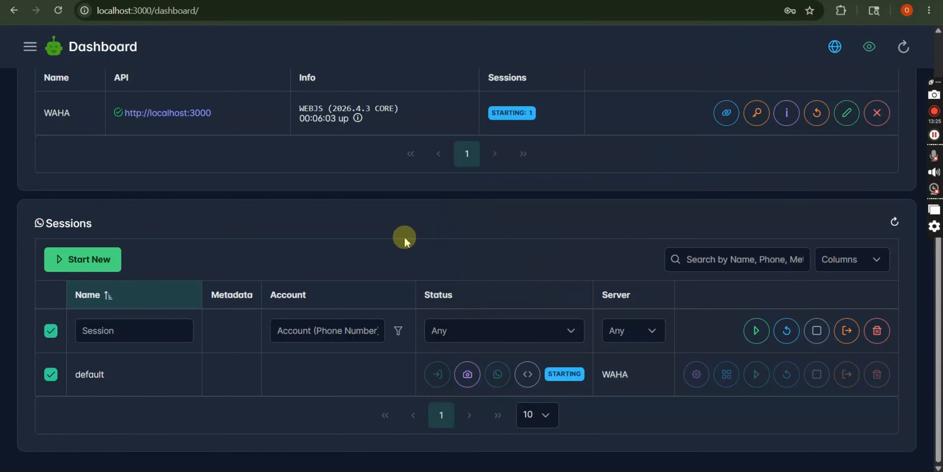
{"action": "left_click", "coordinate": [472, 369]}
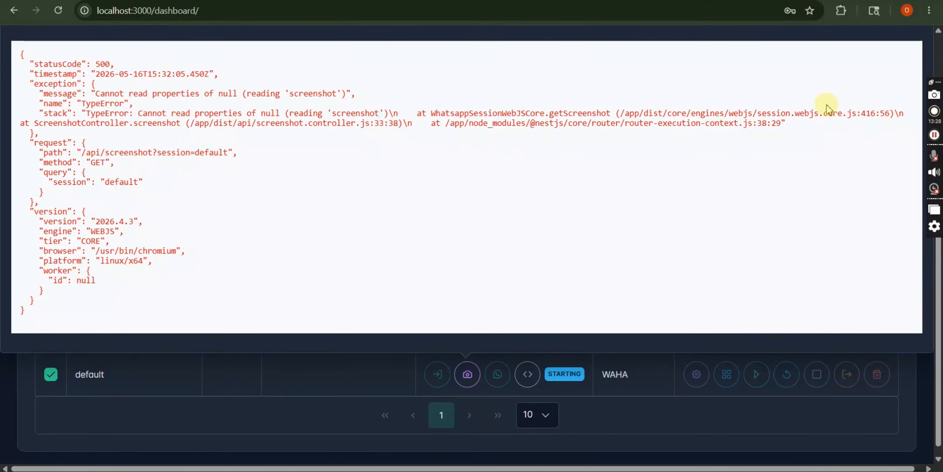
{"action": "scroll", "coordinate": [497, 325], "scroll_direction": "up", "scroll_amount": 1}
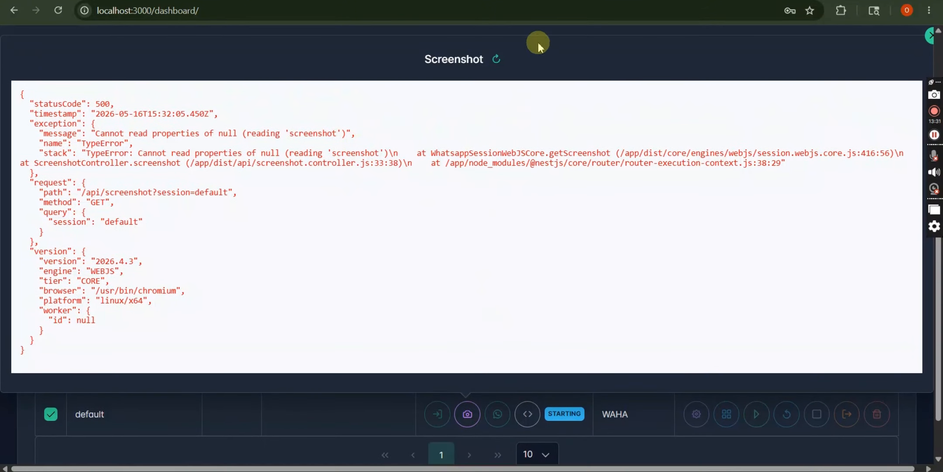
{"action": "left_click", "coordinate": [501, 60]}
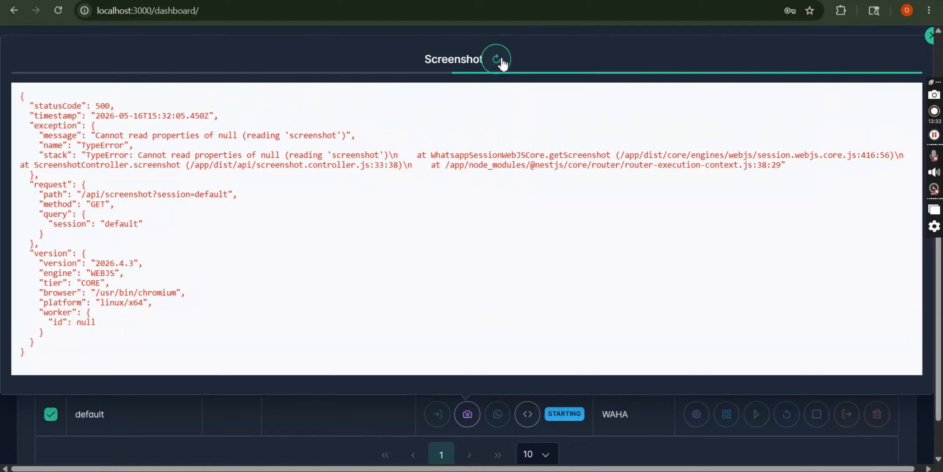
{"action": "left_click", "coordinate": [502, 62]}
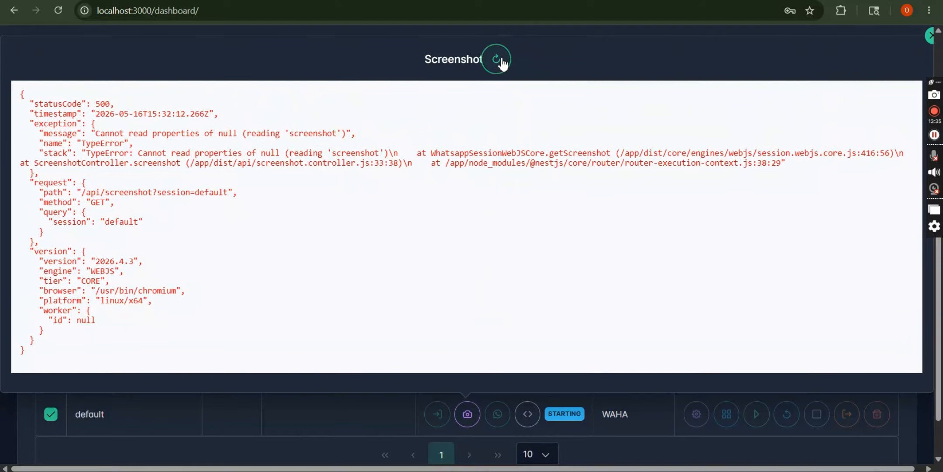
{"action": "left_click", "coordinate": [503, 62]}
{"action": "left_click", "coordinate": [503, 63]}
{"action": "left_click", "coordinate": [689, 442]}
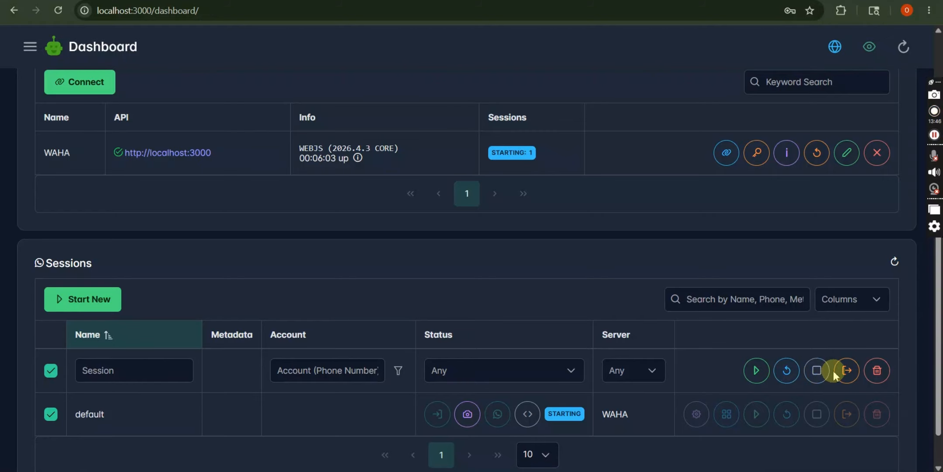
Step: Reopen the default session's screenshot, refresh it to get the WhatsApp QR code, scan it to log in, refresh again and close it
{"action": "left_click", "coordinate": [467, 417]}
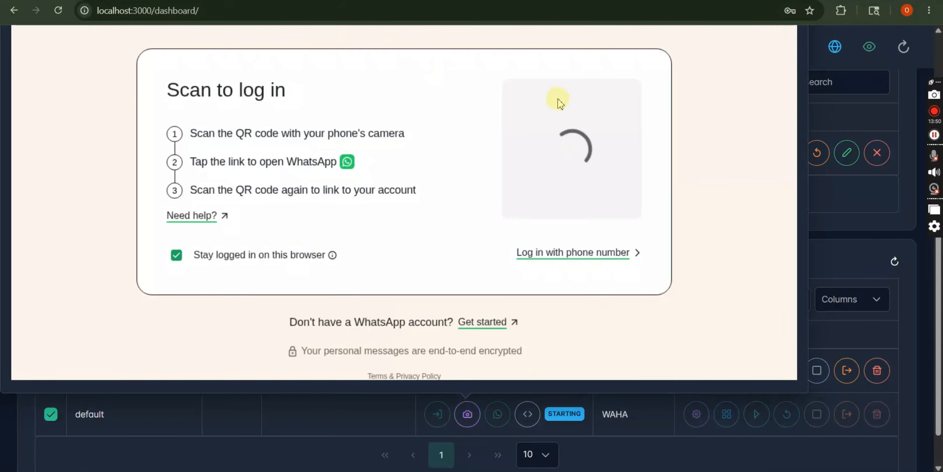
{"action": "scroll", "coordinate": [558, 104], "scroll_direction": "up", "scroll_amount": 3}
{"action": "left_click", "coordinate": [433, 137]}
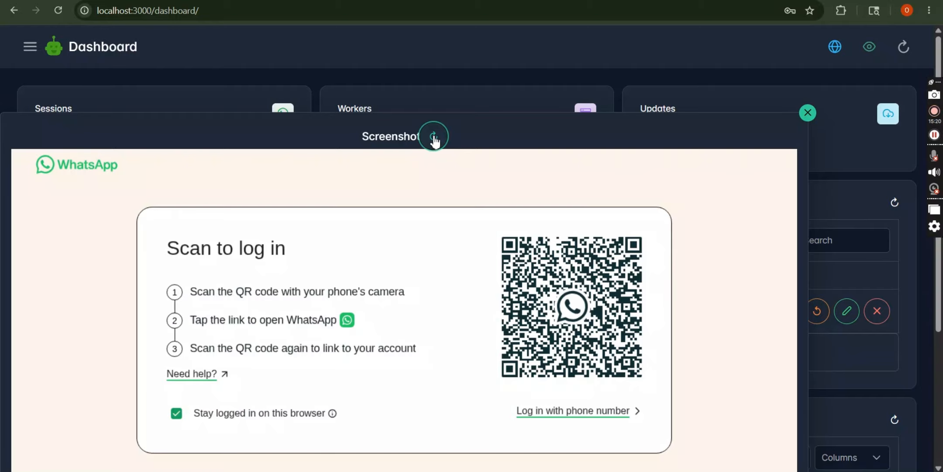
{"action": "left_click", "coordinate": [434, 138]}
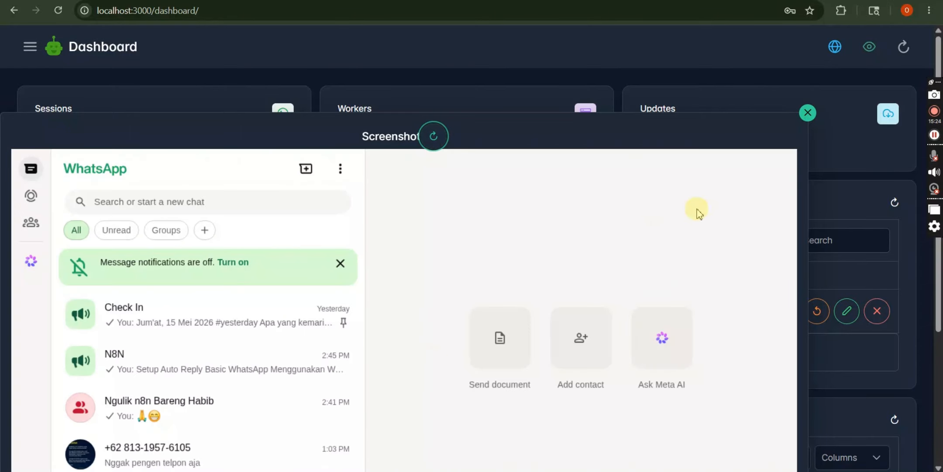
{"action": "left_click", "coordinate": [816, 116]}
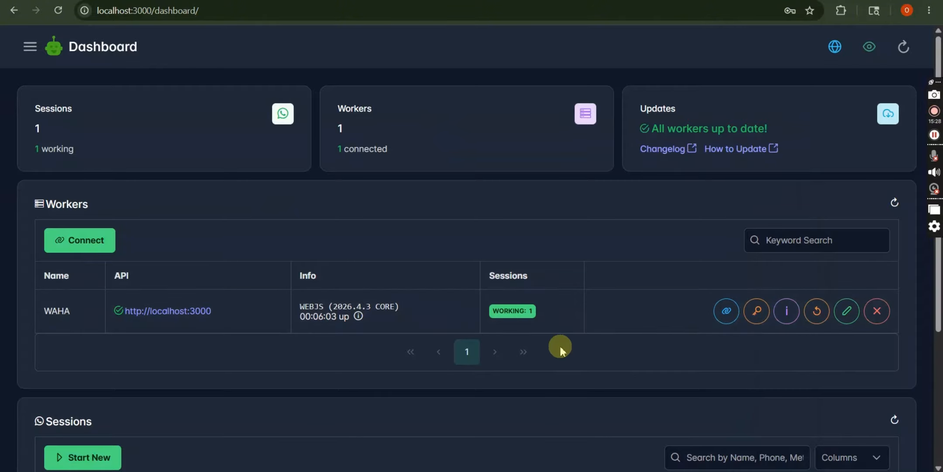
Step: Deselect all sessions and open the default session's configuration at its Webhooks section
{"action": "scroll", "coordinate": [560, 345], "scroll_direction": "down", "scroll_amount": 4}
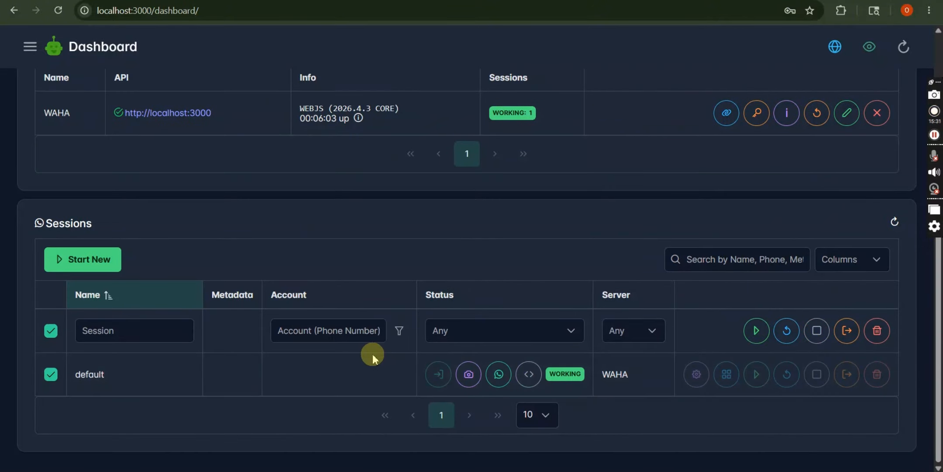
{"action": "left_click", "coordinate": [51, 333]}
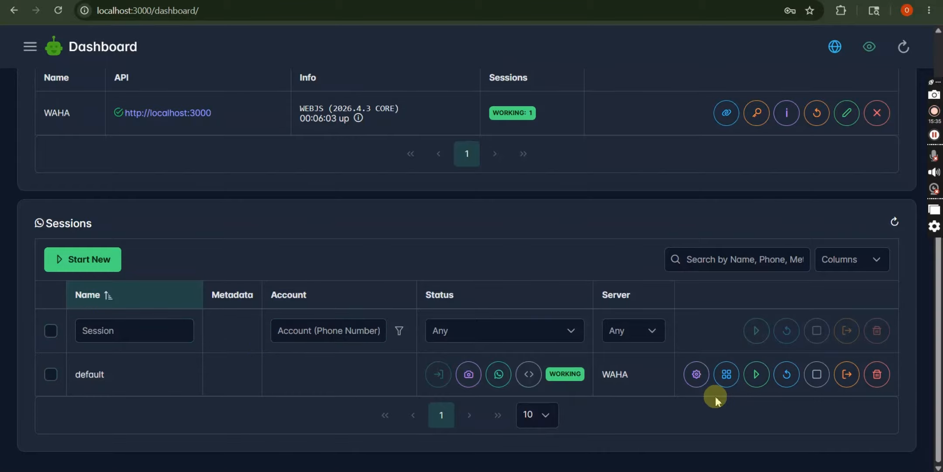
{"action": "left_click", "coordinate": [694, 379]}
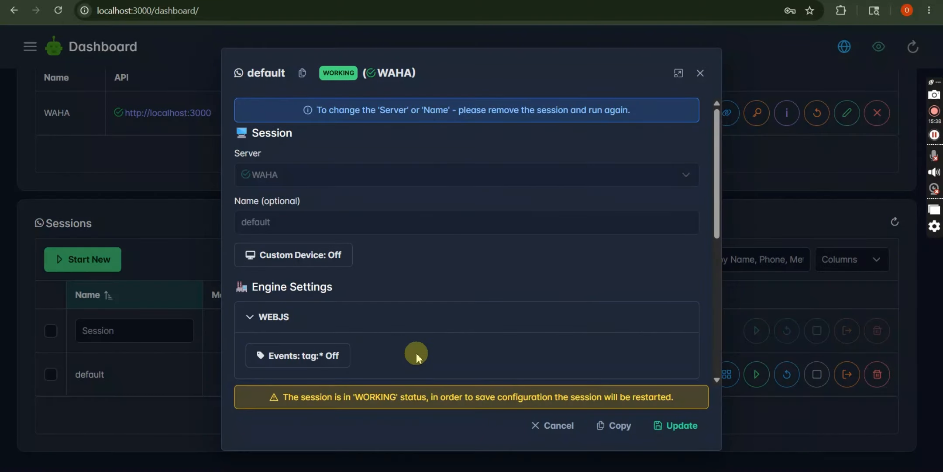
{"action": "scroll", "coordinate": [417, 353], "scroll_direction": "down", "scroll_amount": 2}
{"action": "scroll", "coordinate": [416, 353], "scroll_direction": "down", "scroll_amount": 6}
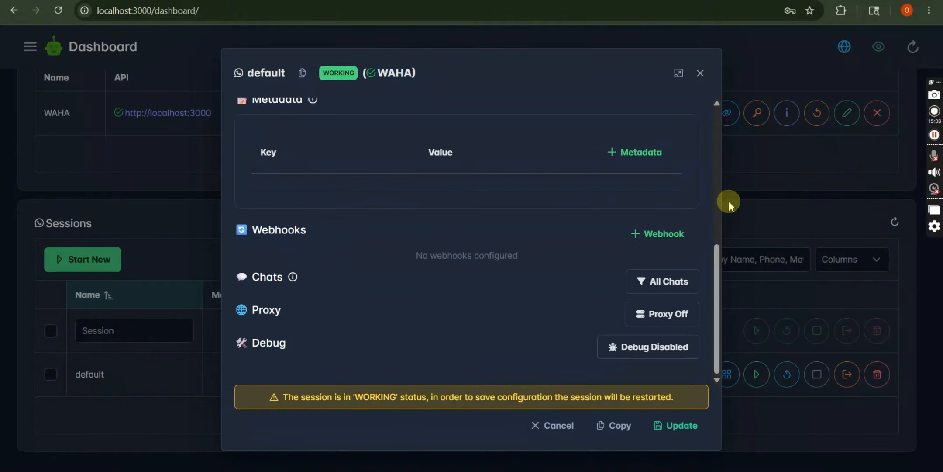
Step: Add a webhook to the default session, replace its URL with the copied n8n production URL, and update the session
{"action": "left_click", "coordinate": [658, 234]}
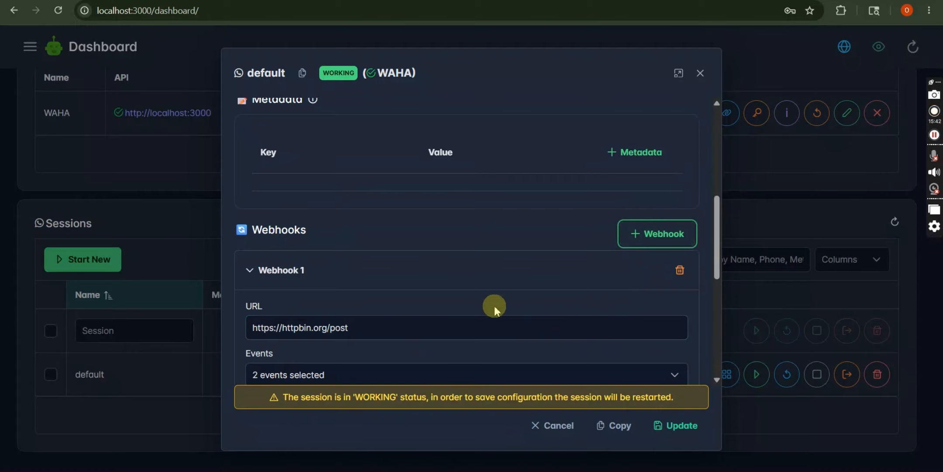
{"action": "triple_click", "coordinate": [465, 317]}
{"action": "scroll", "coordinate": [466, 318], "scroll_direction": "down", "scroll_amount": 1}
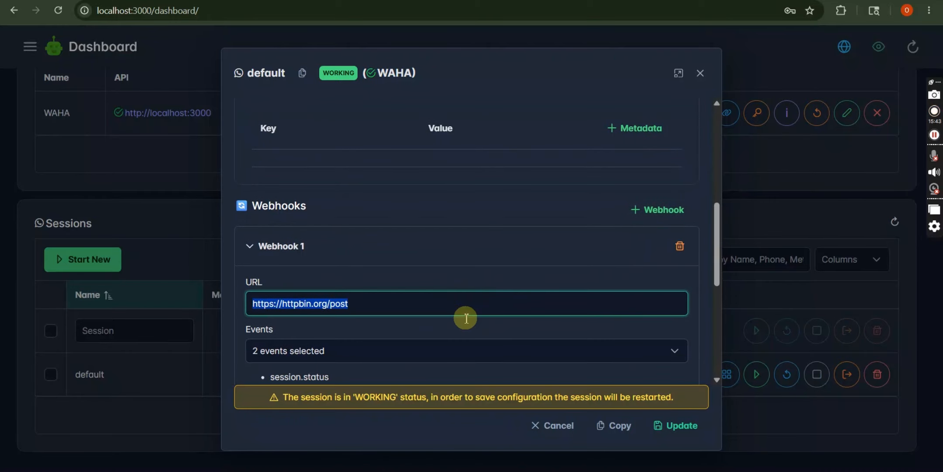
{"action": "scroll", "coordinate": [465, 318], "scroll_direction": "down", "scroll_amount": 3}
{"action": "key", "text": "ctrl+v"}
{"action": "scroll", "coordinate": [558, 213], "scroll_direction": "down", "scroll_amount": 4}
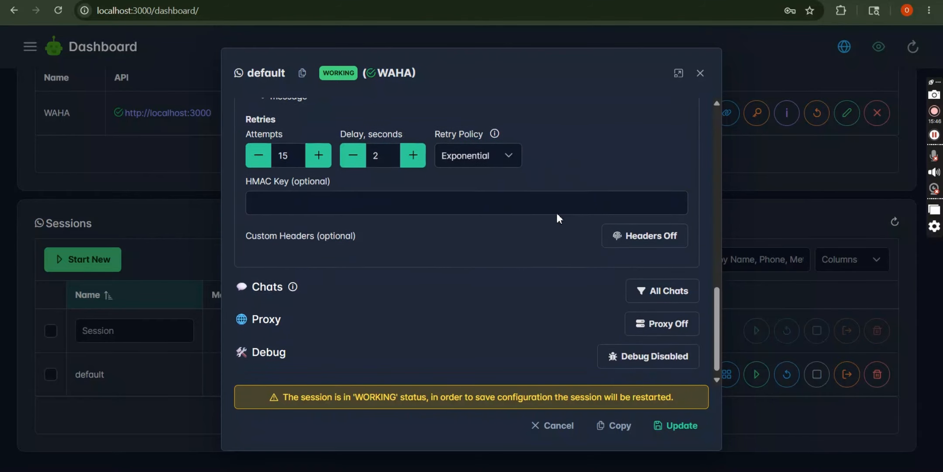
{"action": "scroll", "coordinate": [557, 213], "scroll_direction": "up", "scroll_amount": 1}
{"action": "scroll", "coordinate": [558, 214], "scroll_direction": "down", "scroll_amount": 1}
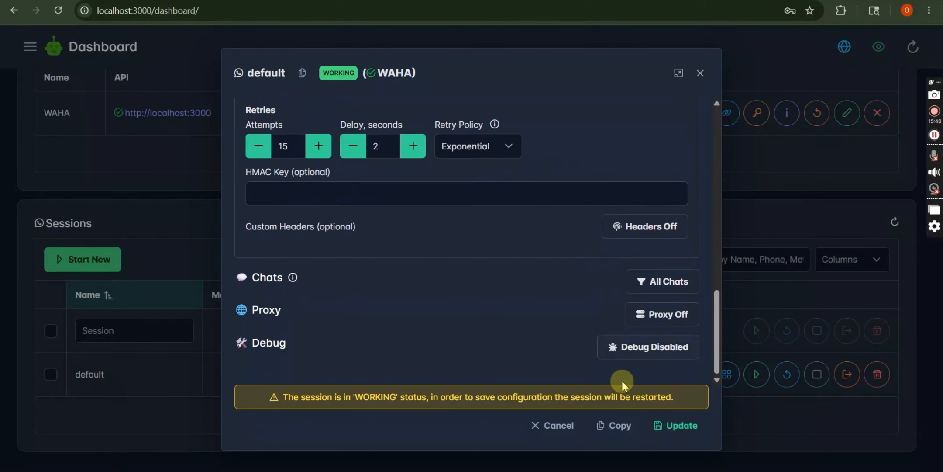
{"action": "left_click", "coordinate": [670, 430]}
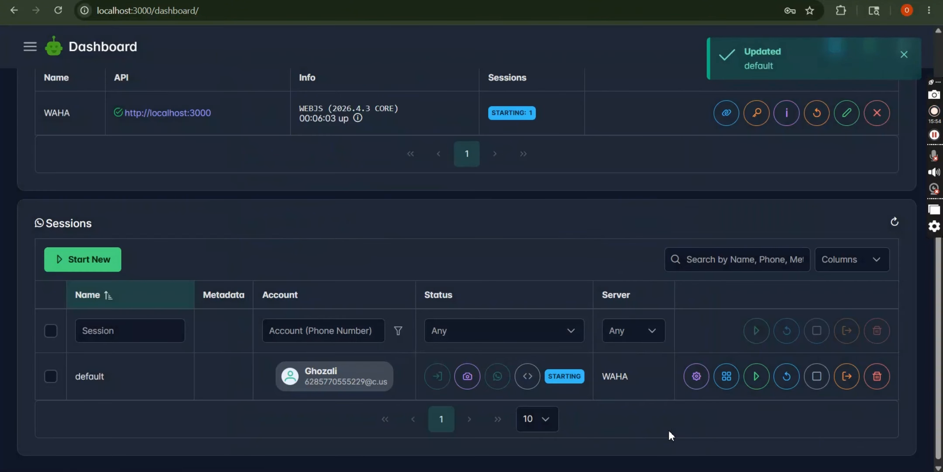
Step: Select all listed sessions and try to start the default session again, confirming the start
{"action": "left_click", "coordinate": [51, 330]}
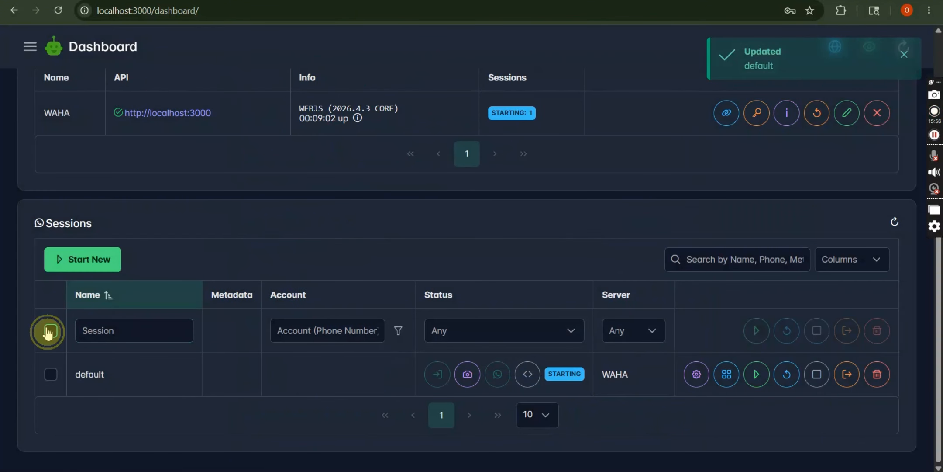
{"action": "left_click", "coordinate": [756, 332]}
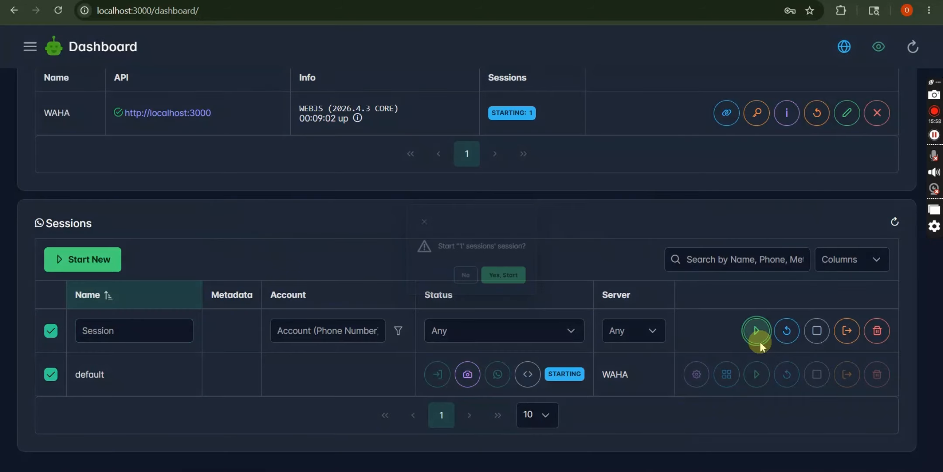
{"action": "left_click", "coordinate": [524, 282]}
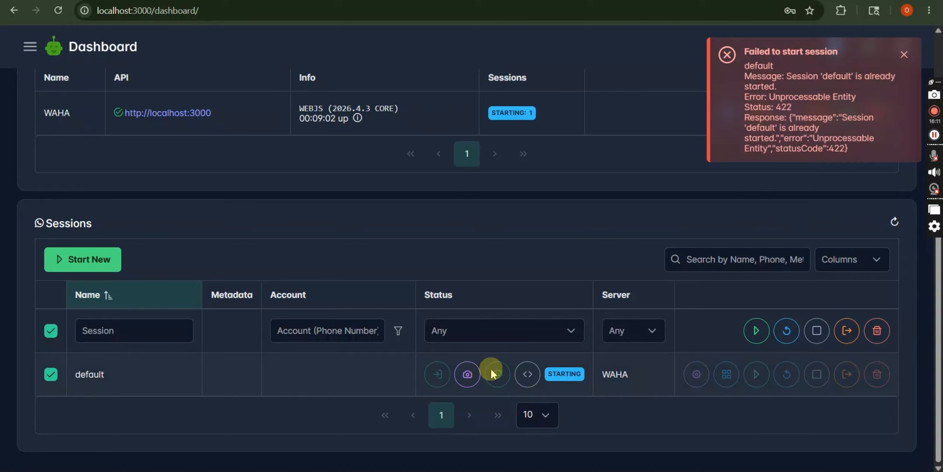
Step: View the default session's WhatsApp screenshot, close it, and check the session's status in the Sessions list
{"action": "left_click", "coordinate": [467, 374]}
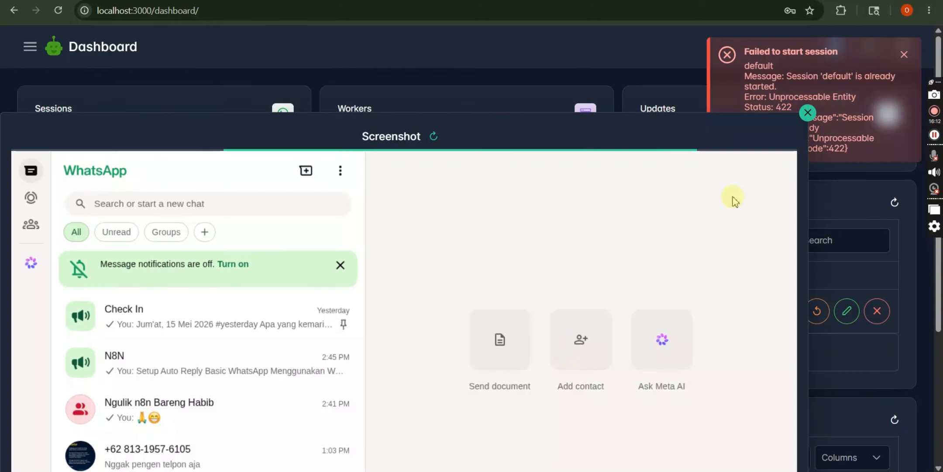
{"action": "left_click", "coordinate": [808, 114]}
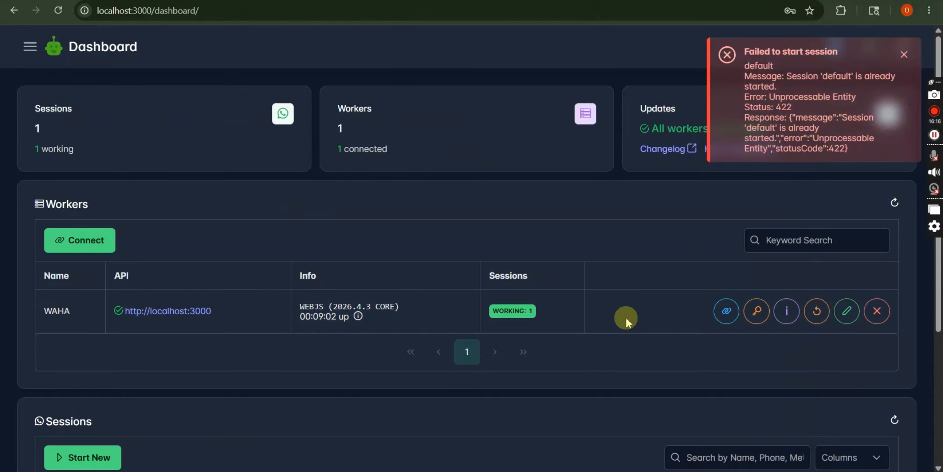
{"action": "scroll", "coordinate": [433, 319], "scroll_direction": "down", "scroll_amount": 4}
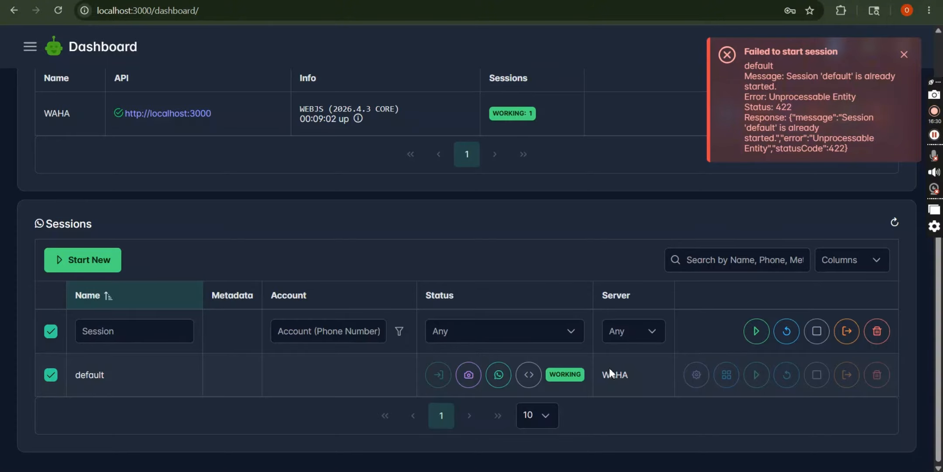
Step: Switch to the n8n workflow, leave the Webhook node's settings, and add an HTTP Request node after it
{"action": "left_click", "coordinate": [376, 0]}
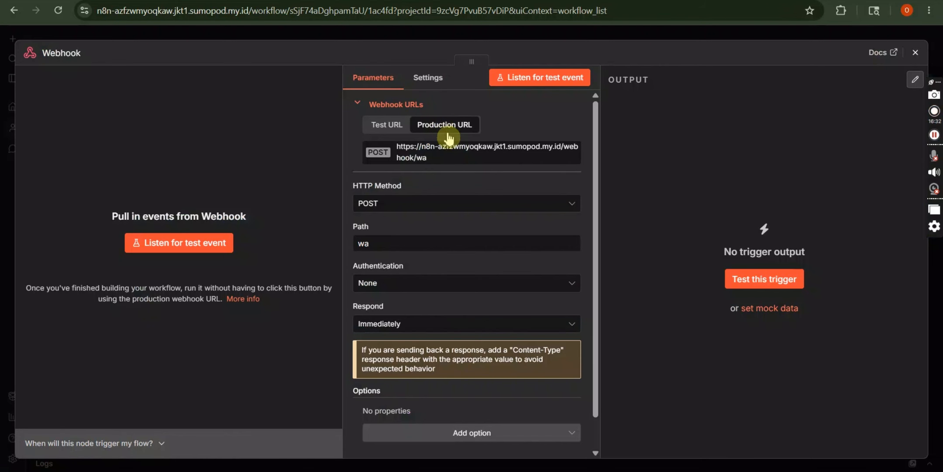
{"action": "left_click", "coordinate": [915, 60]}
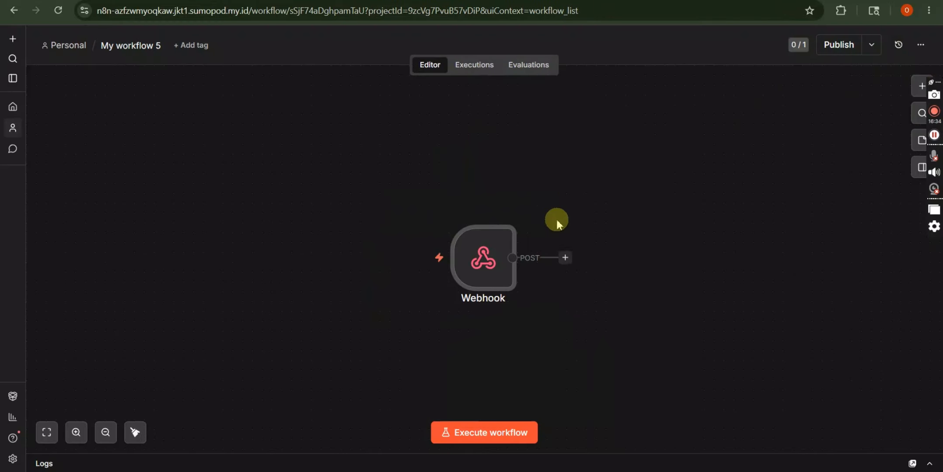
{"action": "left_click", "coordinate": [565, 259]}
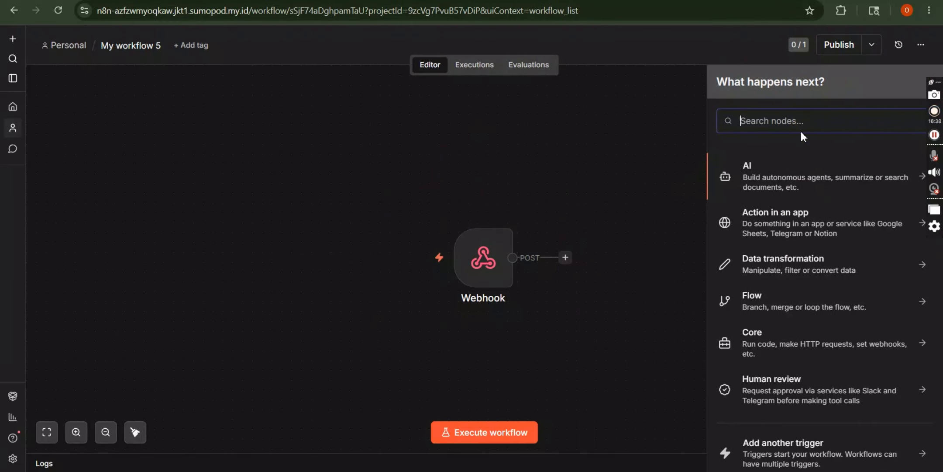
{"action": "type", "text": "http"}
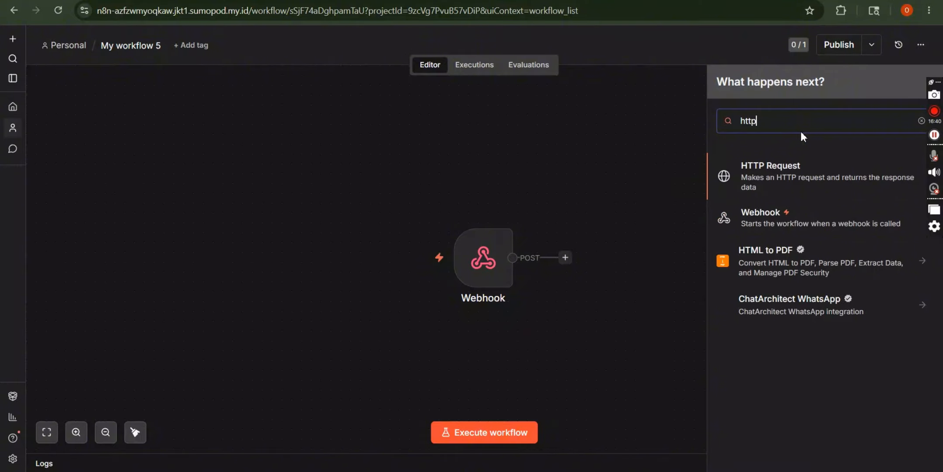
{"action": "left_click", "coordinate": [780, 164]}
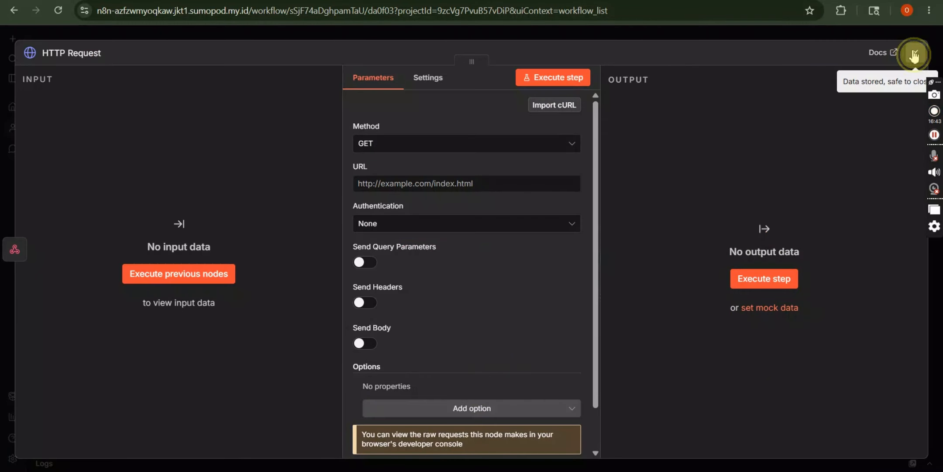
{"action": "left_click", "coordinate": [916, 52]}
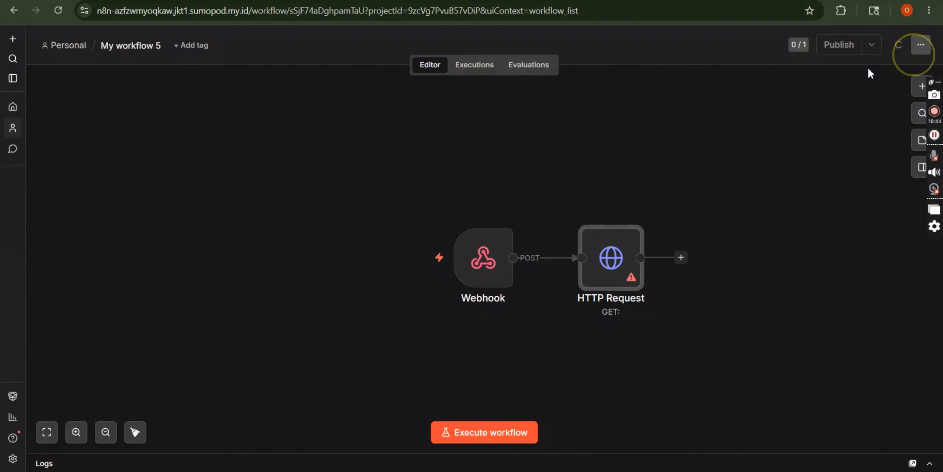
Step: Add a Respond to Webhook node after the HTTP Request node
{"action": "left_click", "coordinate": [681, 257]}
{"action": "left_click", "coordinate": [797, 125]}
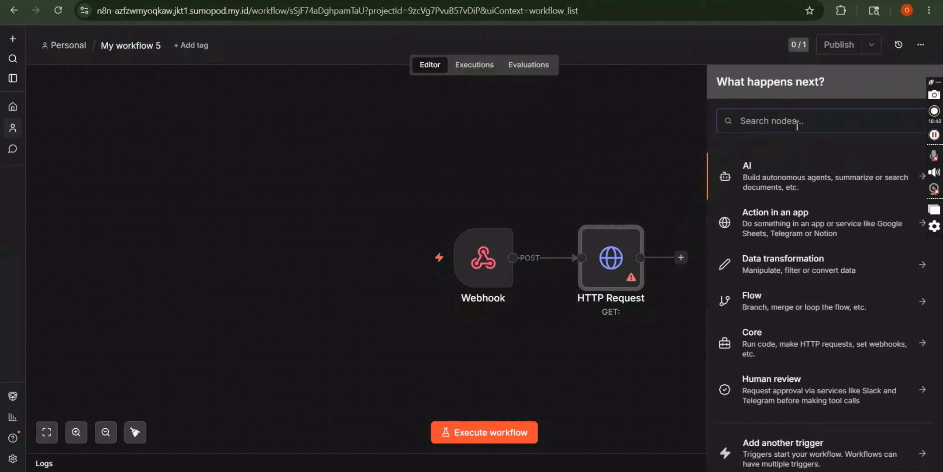
{"action": "type", "text": "respo"}
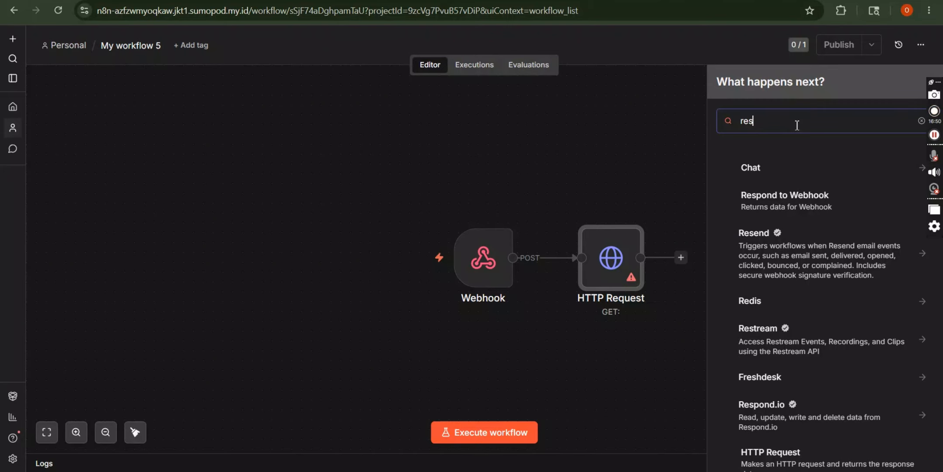
{"action": "left_click", "coordinate": [790, 192]}
{"action": "left_click", "coordinate": [813, 172]}
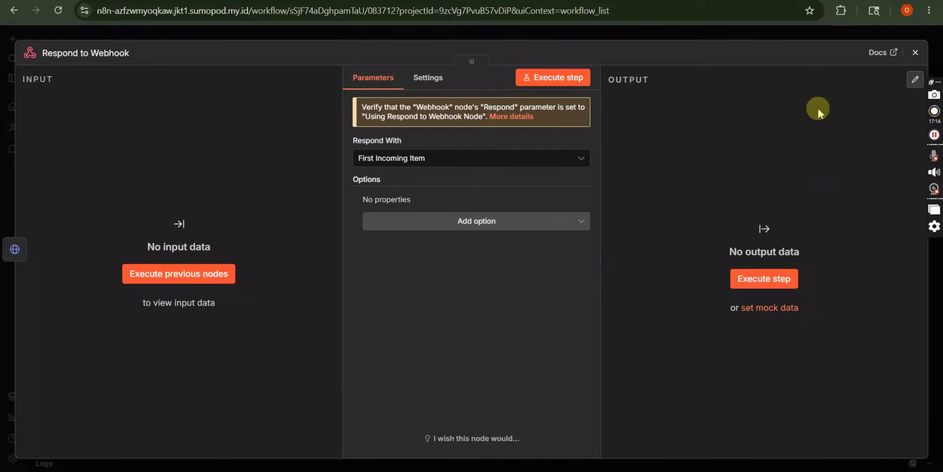
{"action": "left_click", "coordinate": [916, 53]}
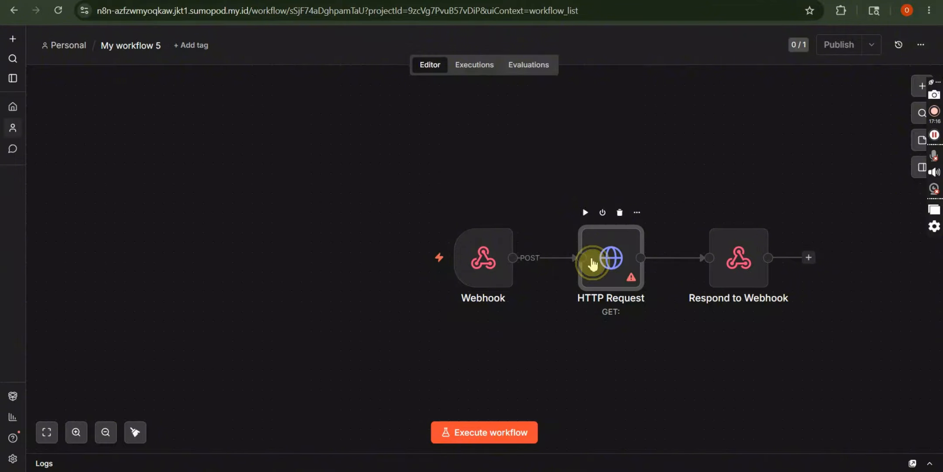
{"action": "double_click", "coordinate": [592, 264]}
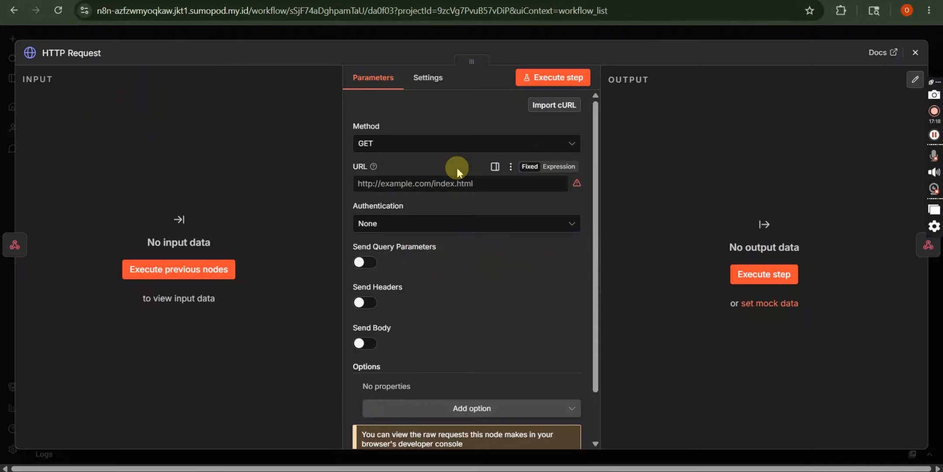
{"action": "left_click", "coordinate": [438, 145]}
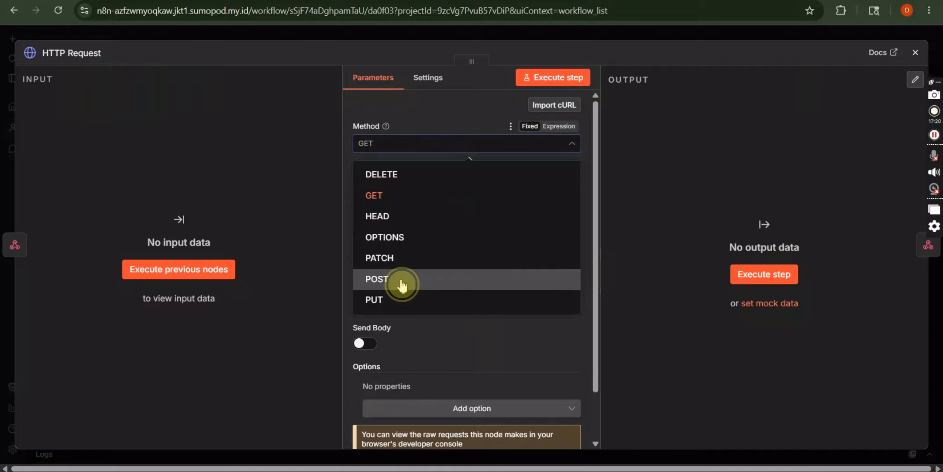
{"action": "left_click", "coordinate": [400, 279]}
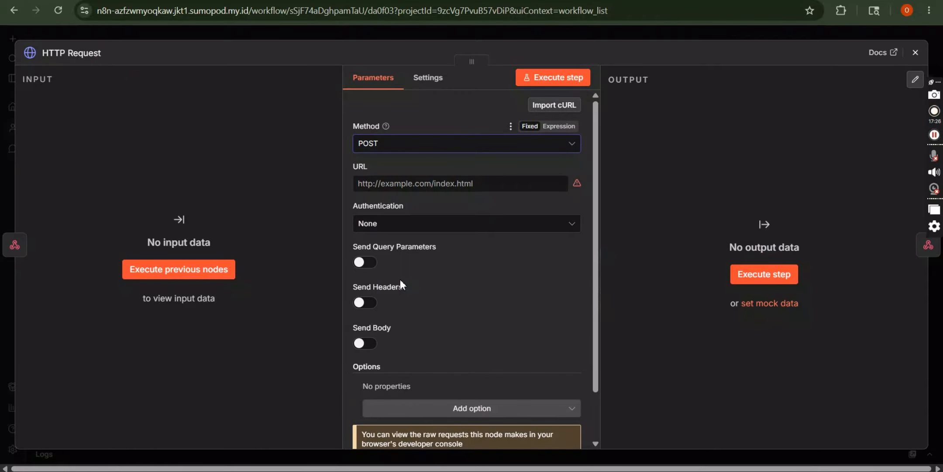
{"action": "left_click", "coordinate": [482, 182]}
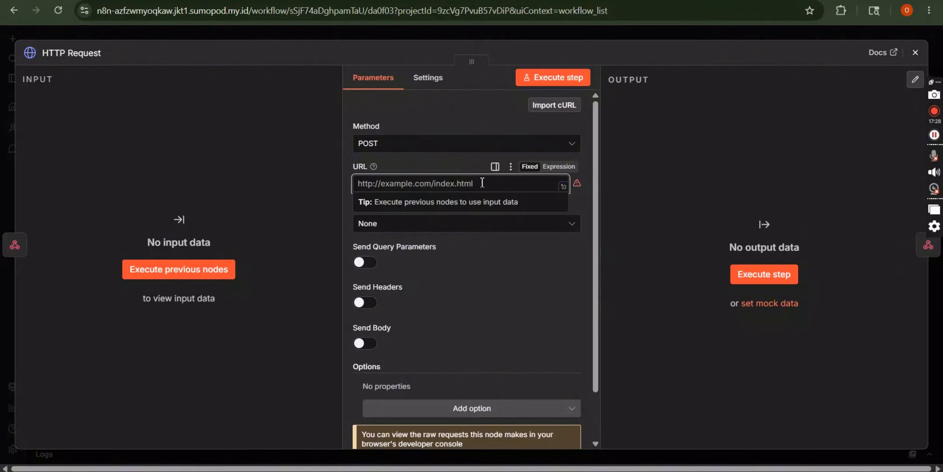
{"action": "type", "text": "htt"}
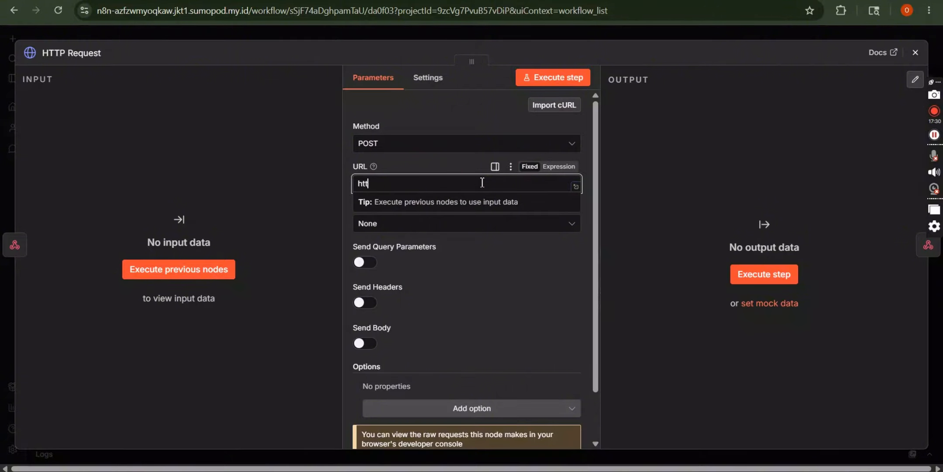
{"action": "type", "text": "p://host.dock"}
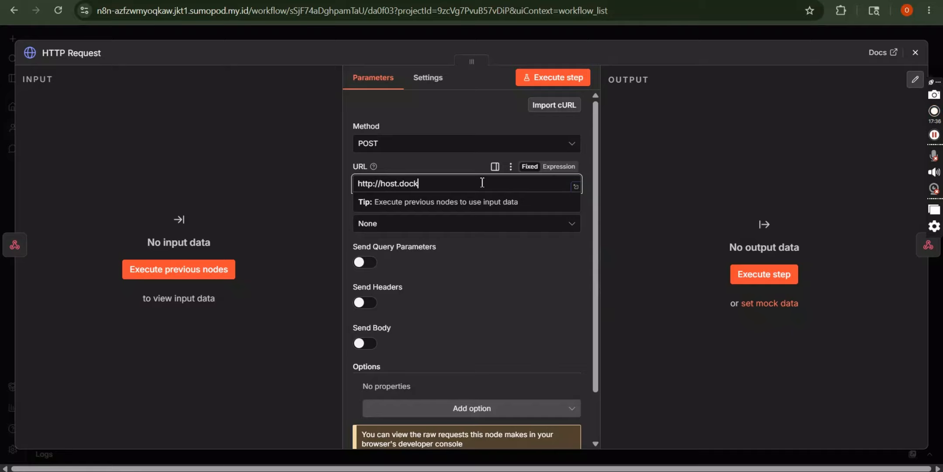
{"action": "type", "text": "er.internal:3000"}
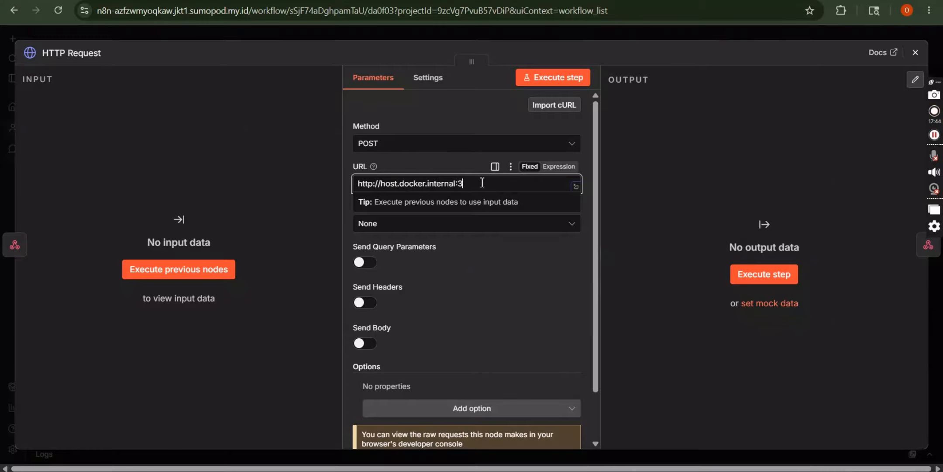
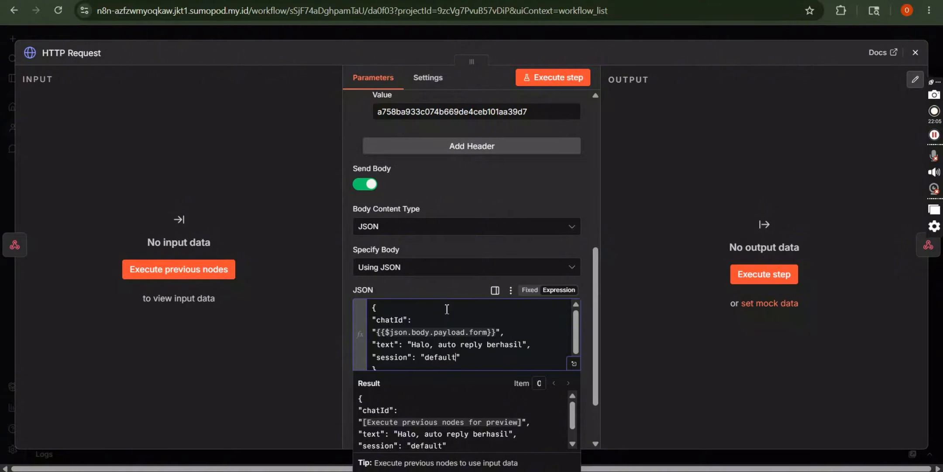
Step: Review the HTTP Request node's JSON body with chatId, text and session, and close the node's settings
{"action": "scroll", "coordinate": [446, 310], "scroll_direction": "down", "scroll_amount": 1}
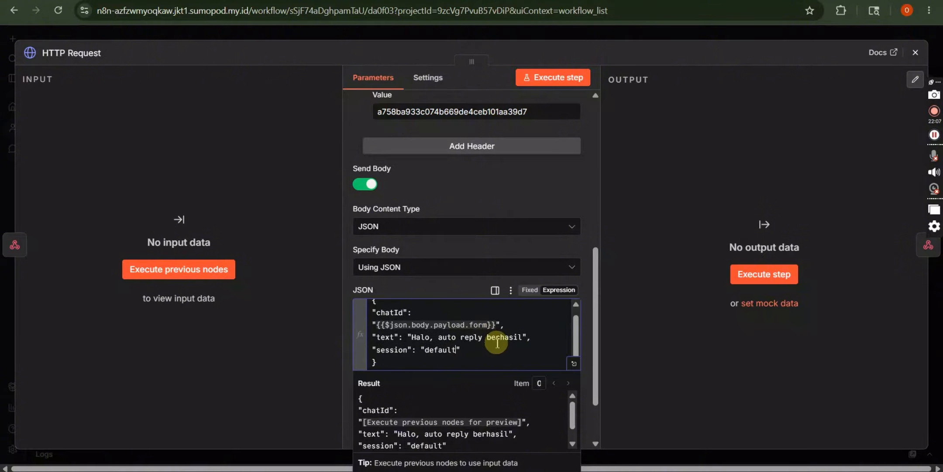
{"action": "scroll", "coordinate": [496, 325], "scroll_direction": "down", "scroll_amount": 1}
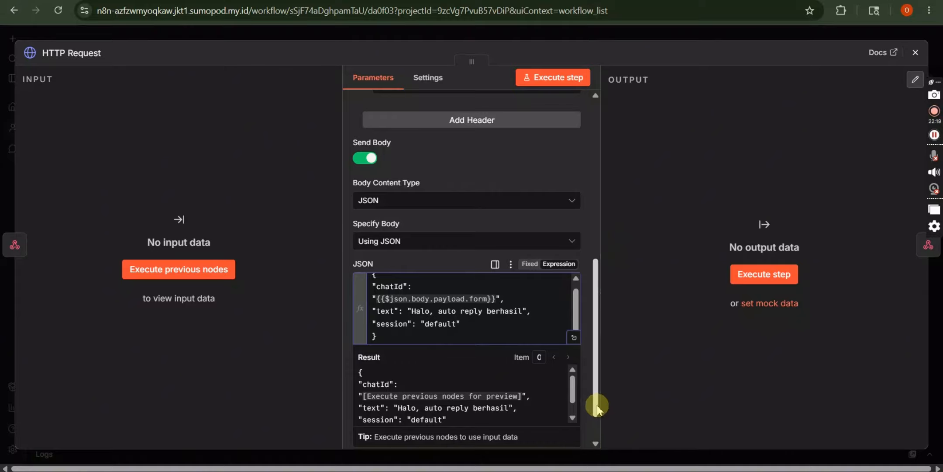
{"action": "left_click_drag", "start_coordinate": [594, 404], "coordinate": [595, 449]}
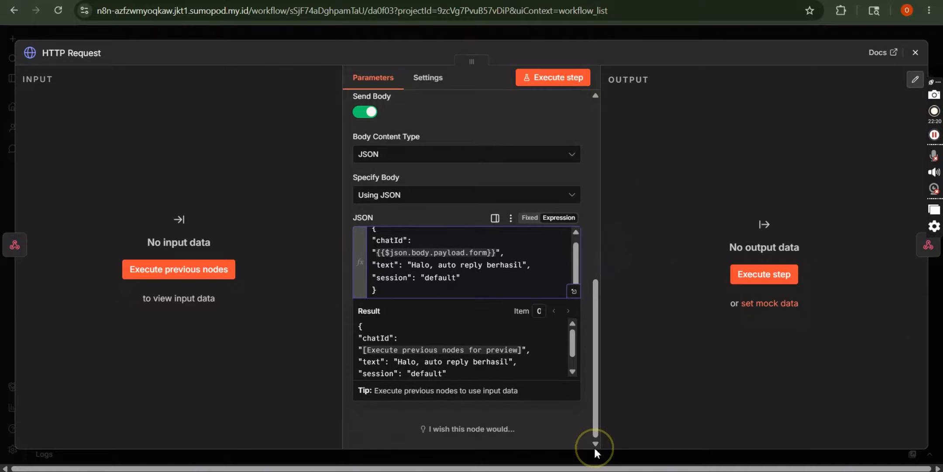
{"action": "left_click", "coordinate": [916, 53]}
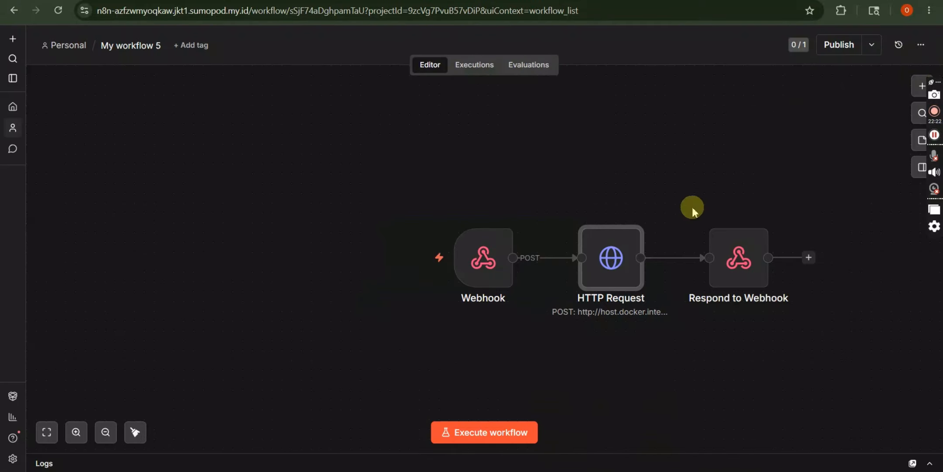
Step: Publish My workflow 5 and dismiss the publication notice so that it is not shown again
{"action": "left_click", "coordinate": [833, 49]}
{"action": "left_click", "coordinate": [581, 318]}
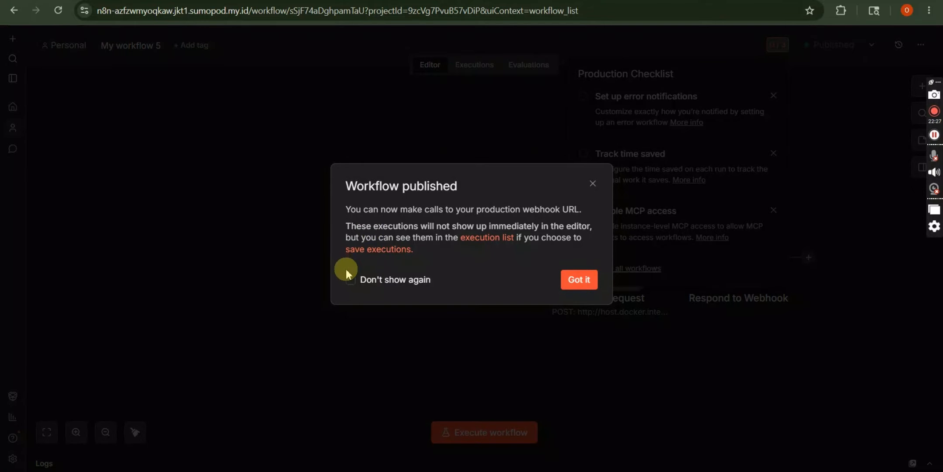
{"action": "left_click", "coordinate": [350, 279]}
{"action": "left_click", "coordinate": [578, 282]}
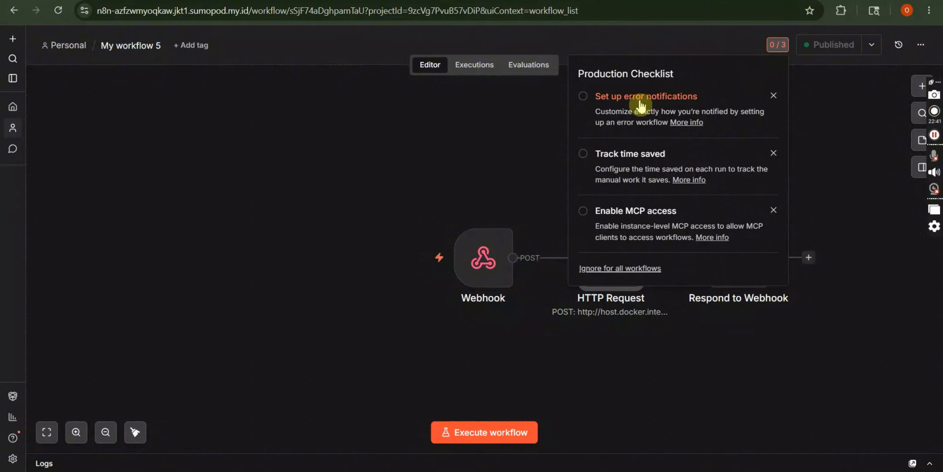
Step: View the workflow settings through the production checklist's error notifications item and close them without changes
{"action": "left_click", "coordinate": [590, 103]}
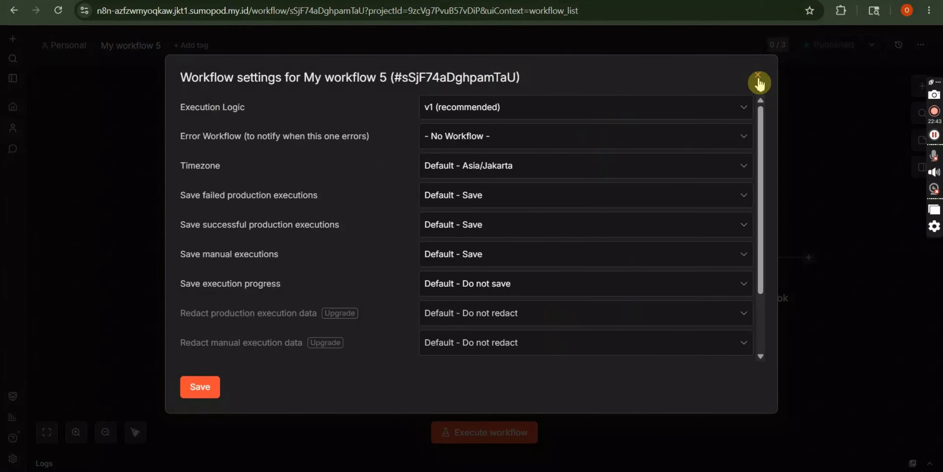
{"action": "left_click", "coordinate": [759, 79]}
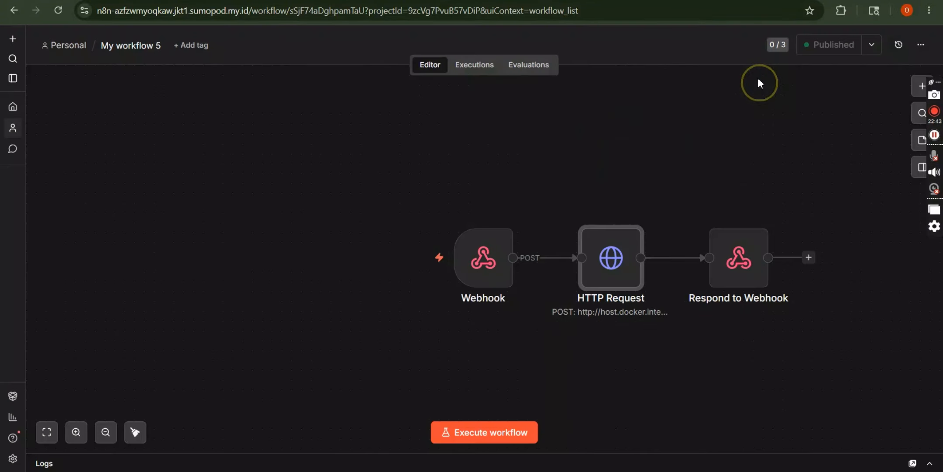
{"action": "left_click", "coordinate": [777, 46]}
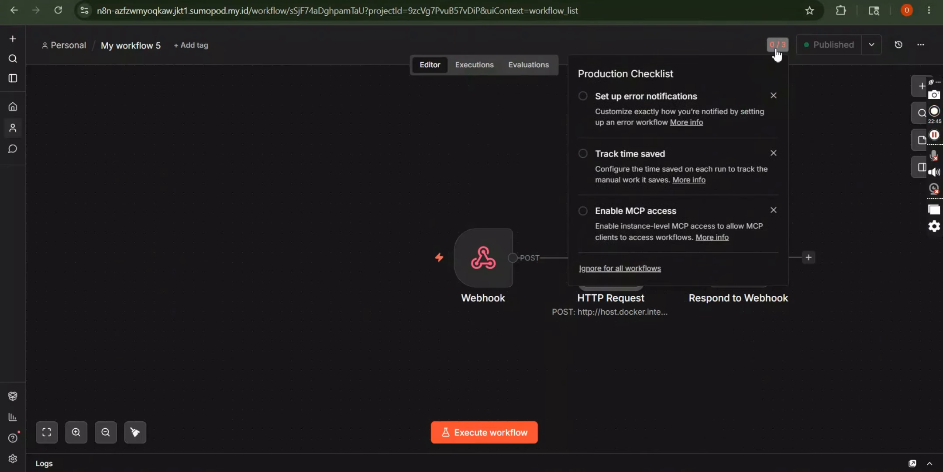
{"action": "left_click", "coordinate": [587, 97]}
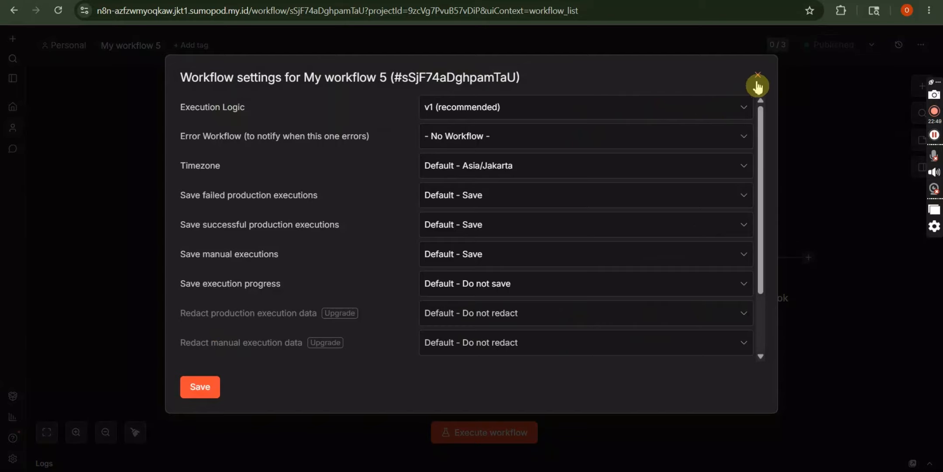
{"action": "left_click", "coordinate": [758, 78]}
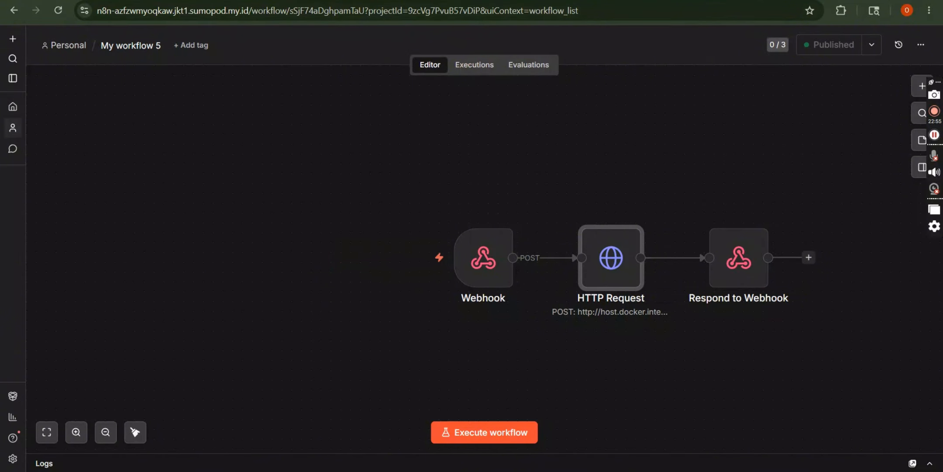
Step: Examine the Webhook node's error in the workflow's failed execution
{"action": "left_click", "coordinate": [478, 70]}
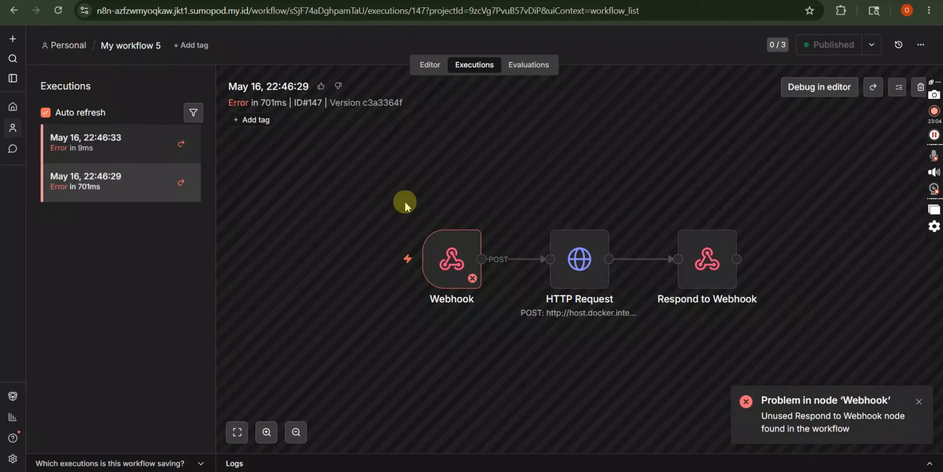
{"action": "double_click", "coordinate": [453, 255]}
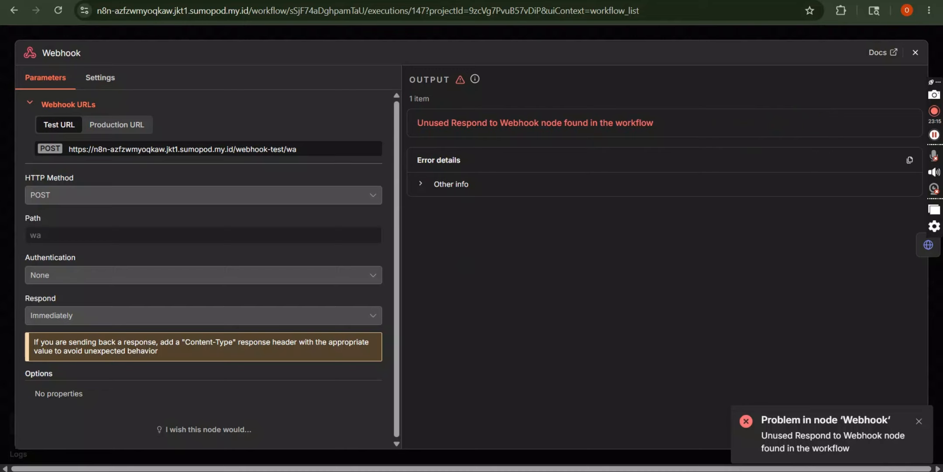
Step: Switch to the WAHA dashboard, dismiss the session error notification, and check the default session's status
{"action": "key", "text": "ctrl+Tab"}
{"action": "key", "text": "ctrl+Tab"}
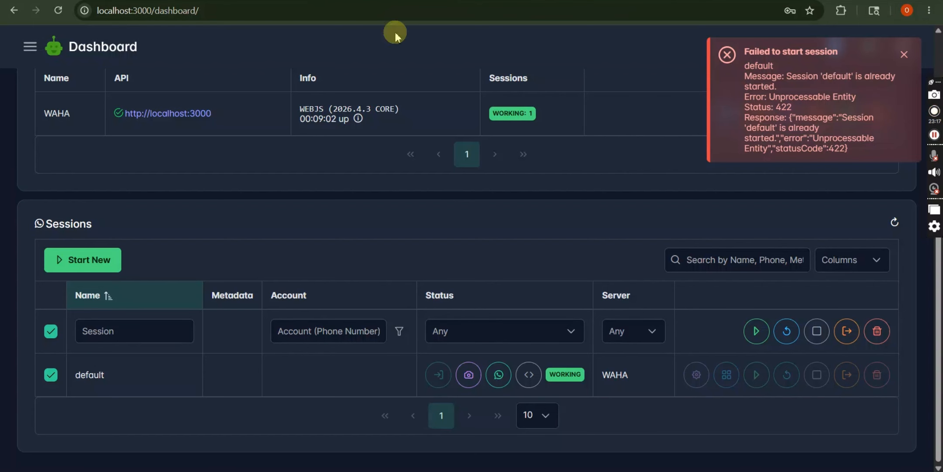
{"action": "scroll", "coordinate": [546, 184], "scroll_direction": "up", "scroll_amount": 2}
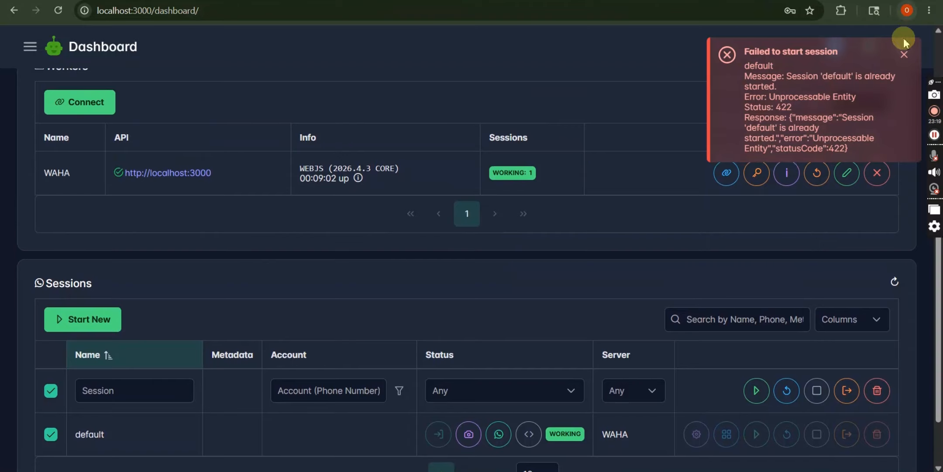
{"action": "left_click", "coordinate": [904, 54]}
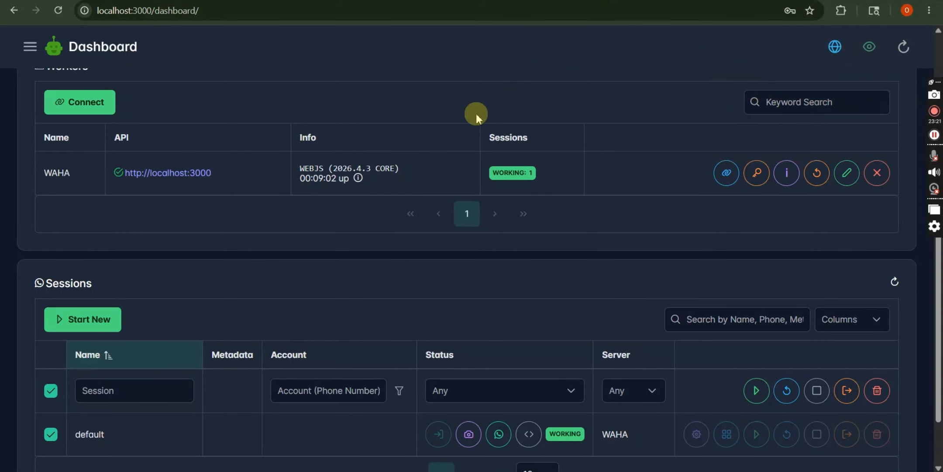
{"action": "scroll", "coordinate": [542, 209], "scroll_direction": "down", "scroll_amount": 2}
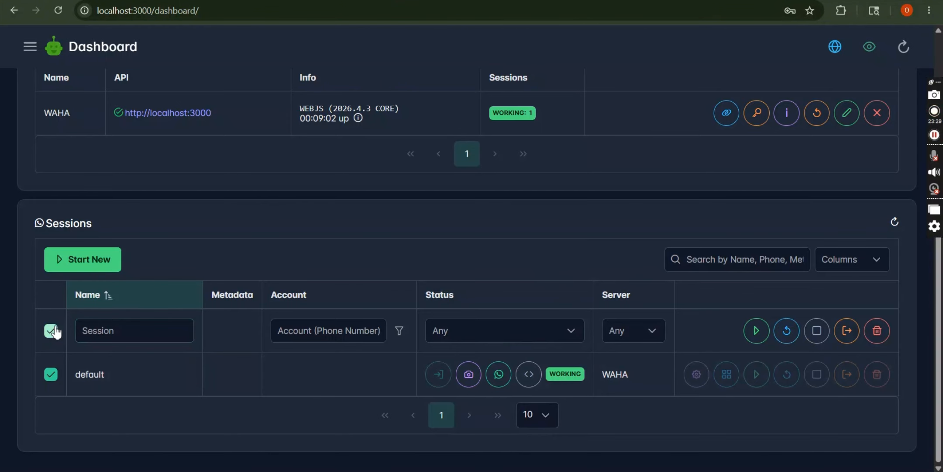
Step: Return to the n8n executions and inspect the Webhook node's error details in the May 16, 22:47:06 run
{"action": "key", "text": "ctrl+Tab"}
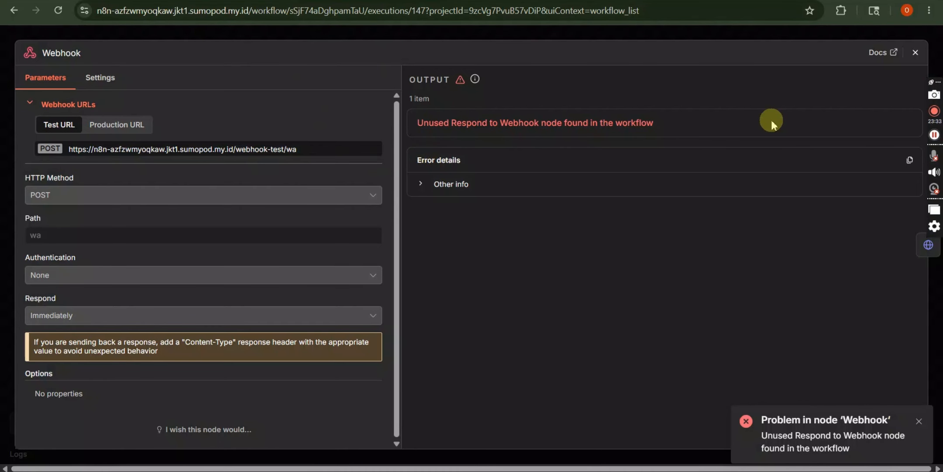
{"action": "left_click", "coordinate": [913, 56]}
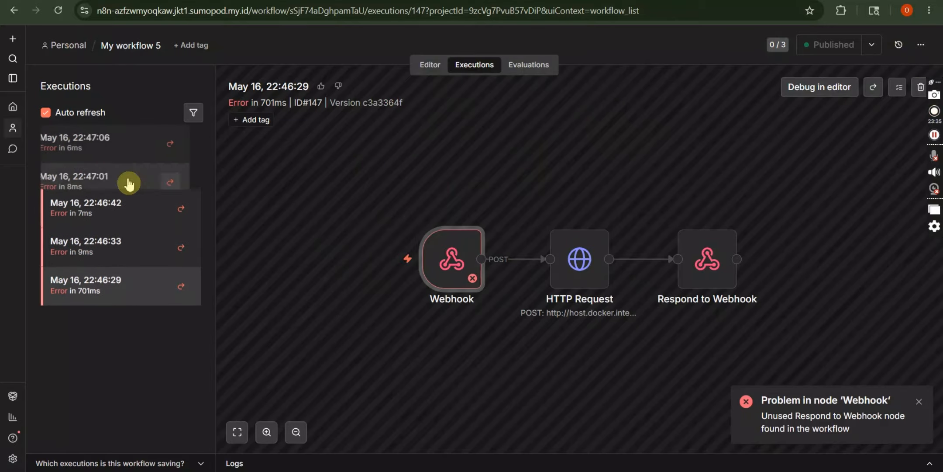
{"action": "left_click", "coordinate": [110, 158]}
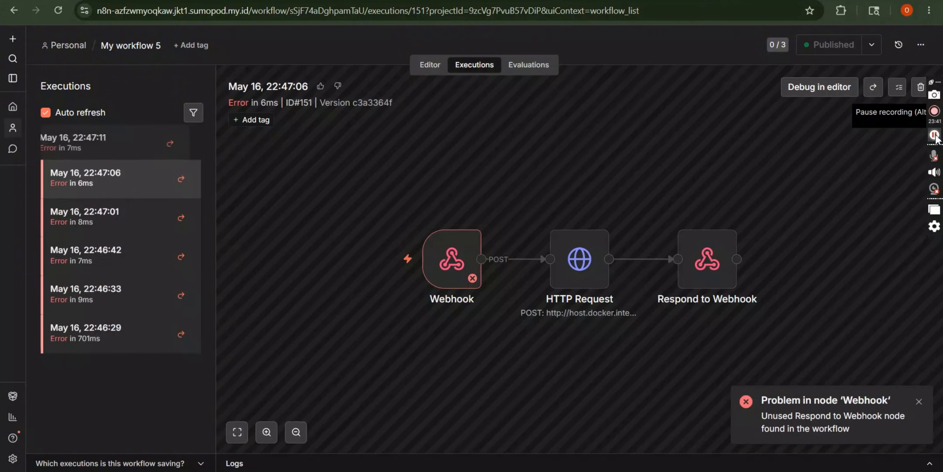
{"action": "left_click", "coordinate": [935, 135]}
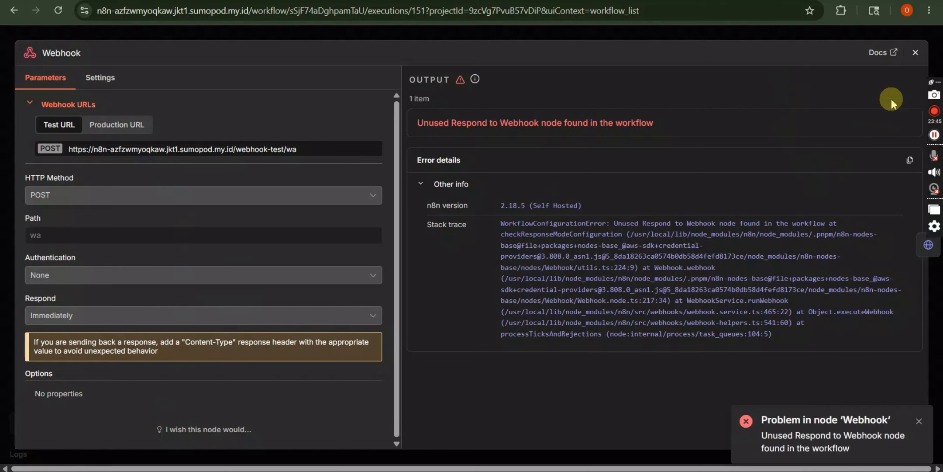
{"action": "left_click", "coordinate": [916, 53]}
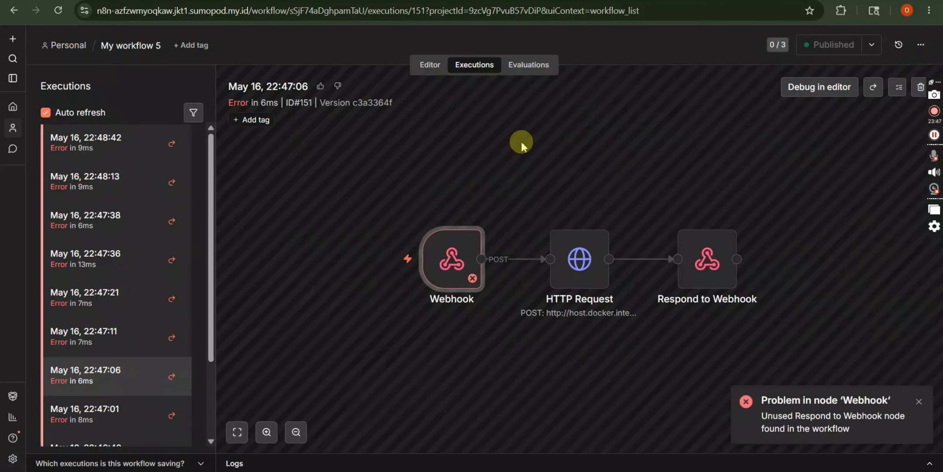
Step: Delete the Respond to Webhook node in the workflow editor and publish the updated workflow
{"action": "left_click", "coordinate": [430, 65]}
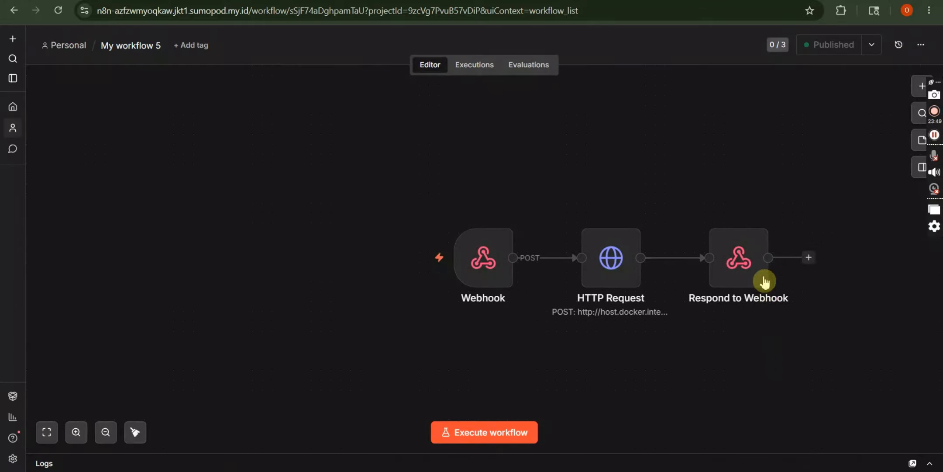
{"action": "left_click", "coordinate": [759, 276]}
{"action": "left_click", "coordinate": [747, 212]}
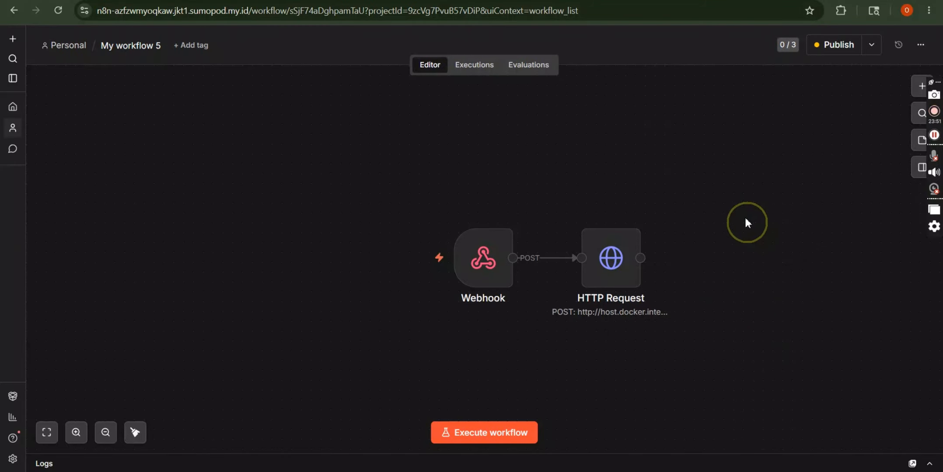
{"action": "left_click", "coordinate": [820, 43]}
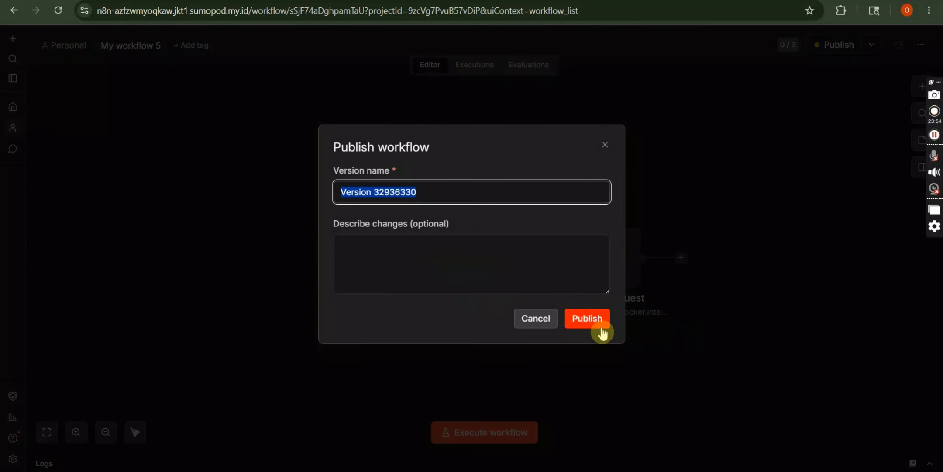
{"action": "left_click", "coordinate": [591, 318]}
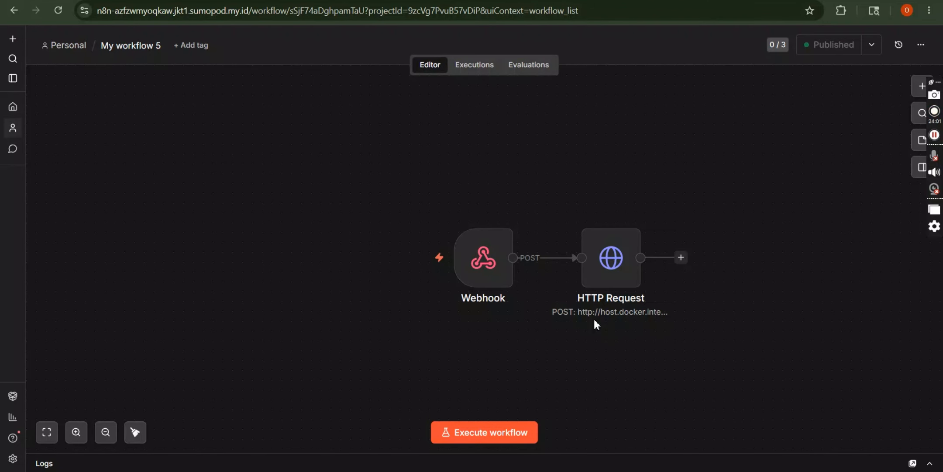
Step: Open the May 16, 22:49:17 execution and inspect the HTTP Request node's error
{"action": "left_click", "coordinate": [485, 65]}
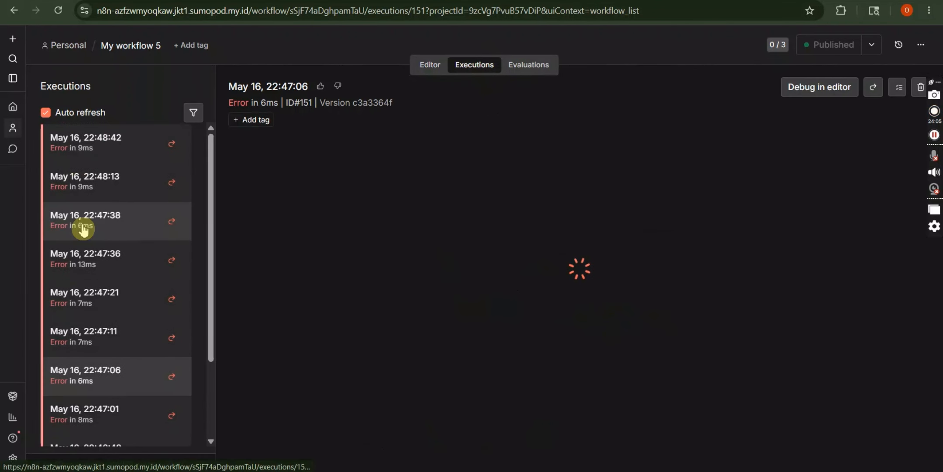
{"action": "left_click", "coordinate": [135, 151]}
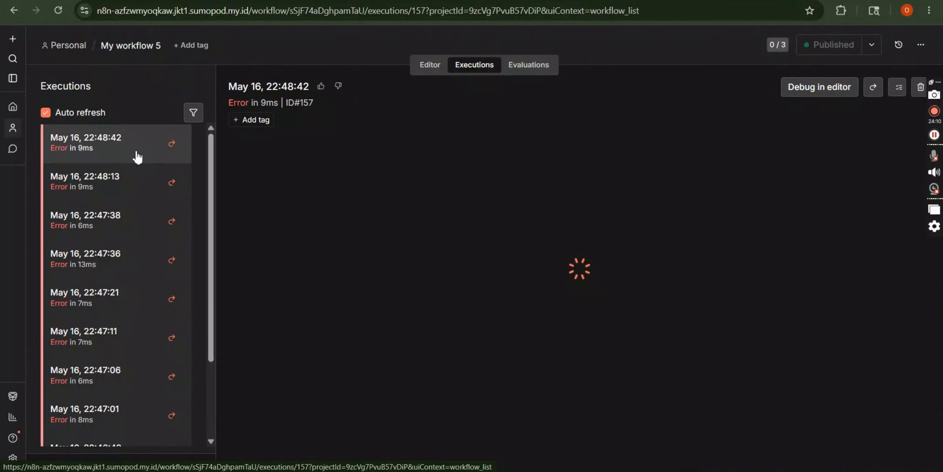
{"action": "left_click", "coordinate": [127, 145]}
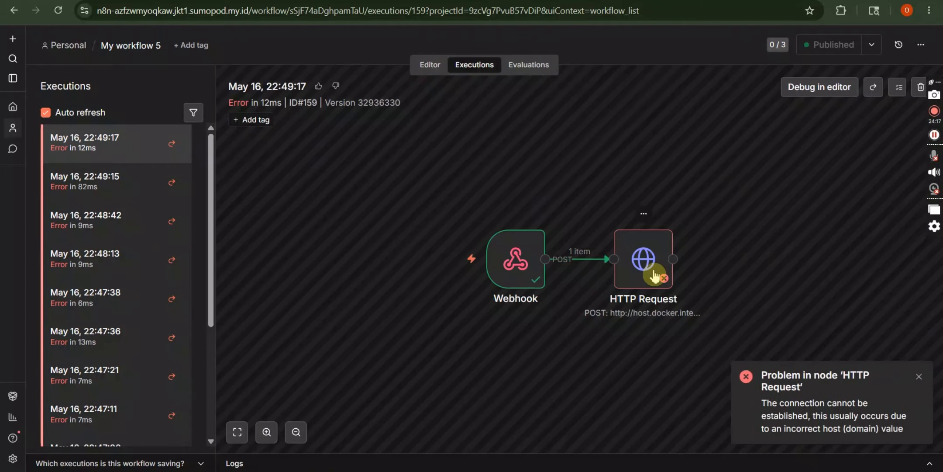
{"action": "double_click", "coordinate": [654, 274]}
{"action": "scroll", "coordinate": [530, 290], "scroll_direction": "down", "scroll_amount": 3}
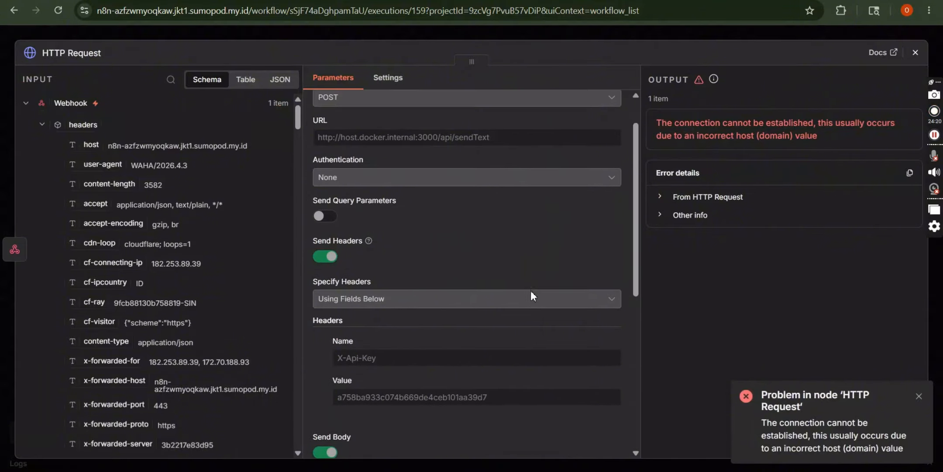
Step: Examine the chatId expression in the JSON body of the failed run's HTTP Request node
{"action": "scroll", "coordinate": [531, 292], "scroll_direction": "down", "scroll_amount": 5}
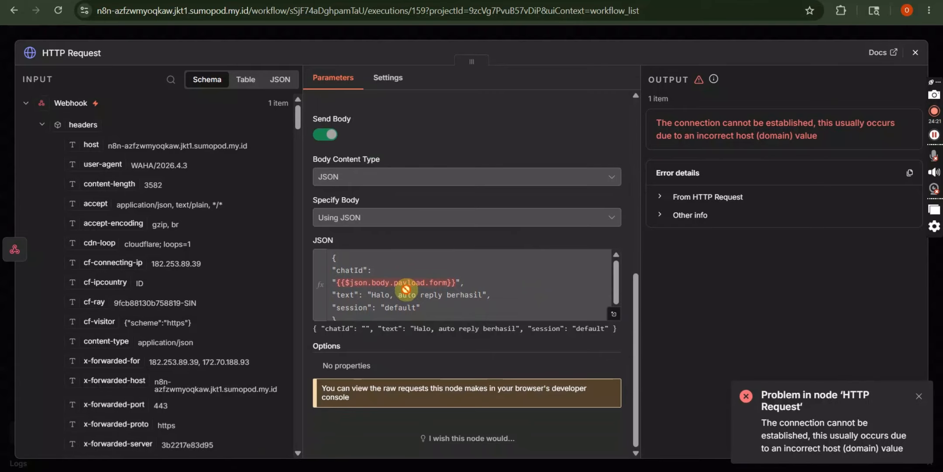
{"action": "left_click", "coordinate": [332, 280]}
{"action": "left_click_drag", "start_coordinate": [331, 280], "coordinate": [496, 281]}
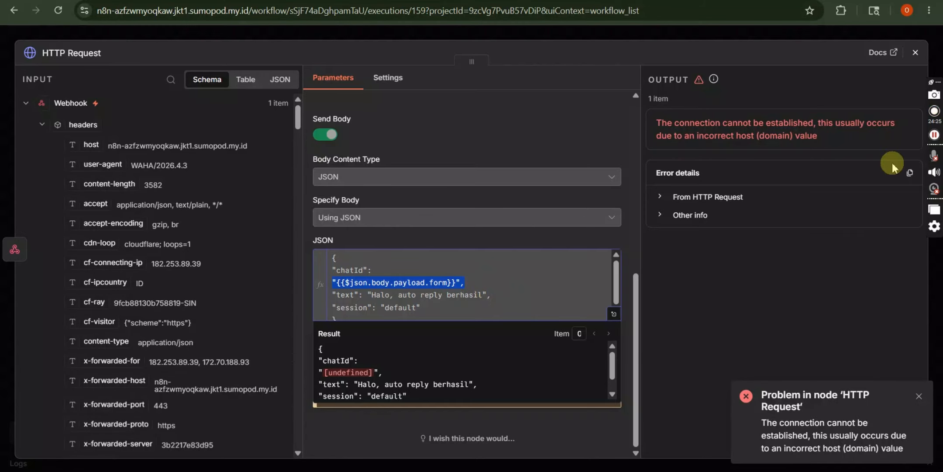
{"action": "left_click", "coordinate": [932, 142]}
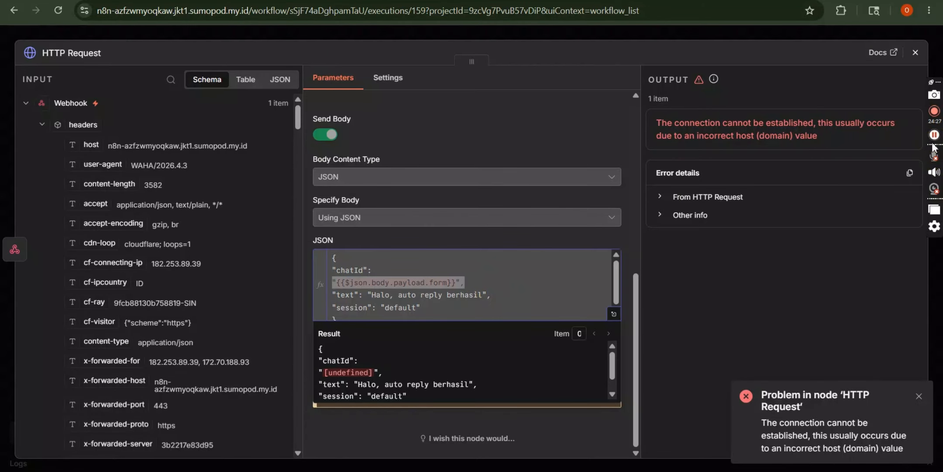
{"action": "left_click_drag", "start_coordinate": [460, 283], "coordinate": [358, 287]}
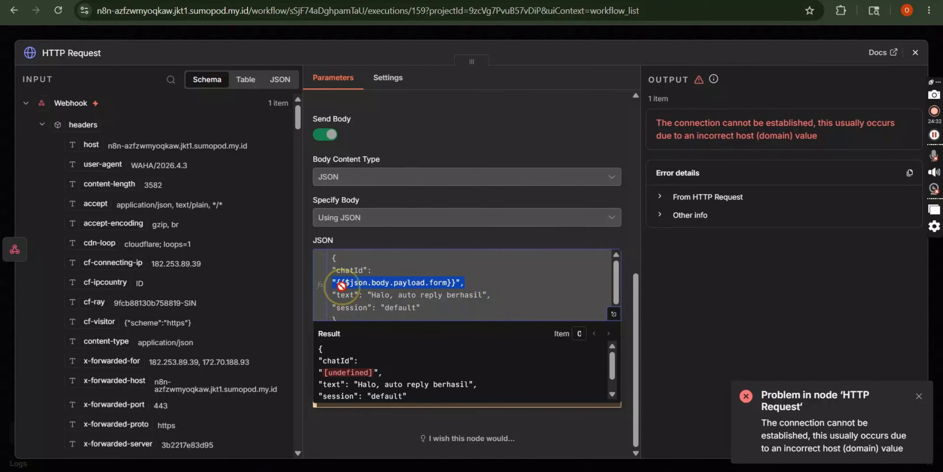
{"action": "left_click", "coordinate": [916, 53]}
Step: Change the chatId expression in the HTTP Request node's JSON body to {{$json.body.payload.from}} and publish the workflow
{"action": "left_click", "coordinate": [426, 70]}
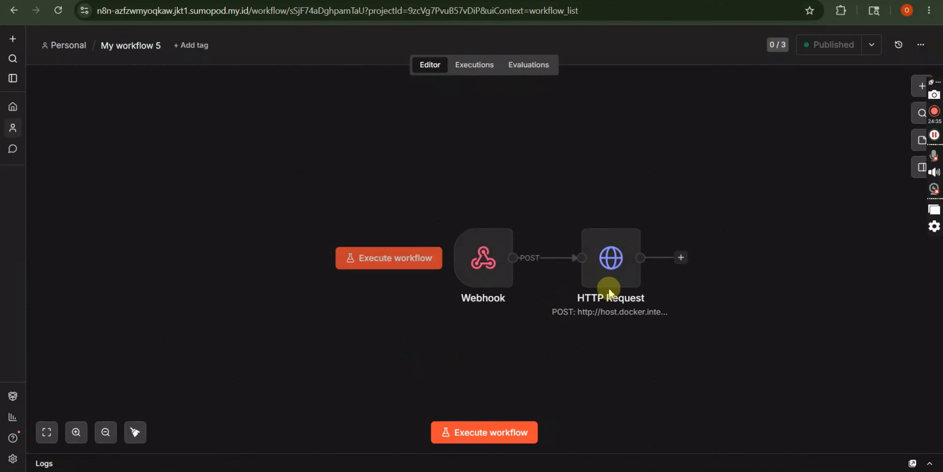
{"action": "double_click", "coordinate": [603, 261]}
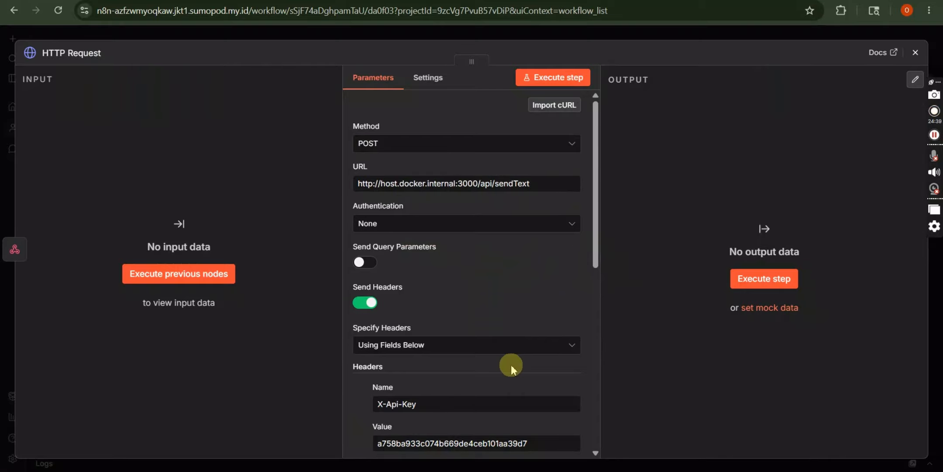
{"action": "scroll", "coordinate": [511, 364], "scroll_direction": "down", "scroll_amount": 5}
{"action": "left_click", "coordinate": [485, 380]}
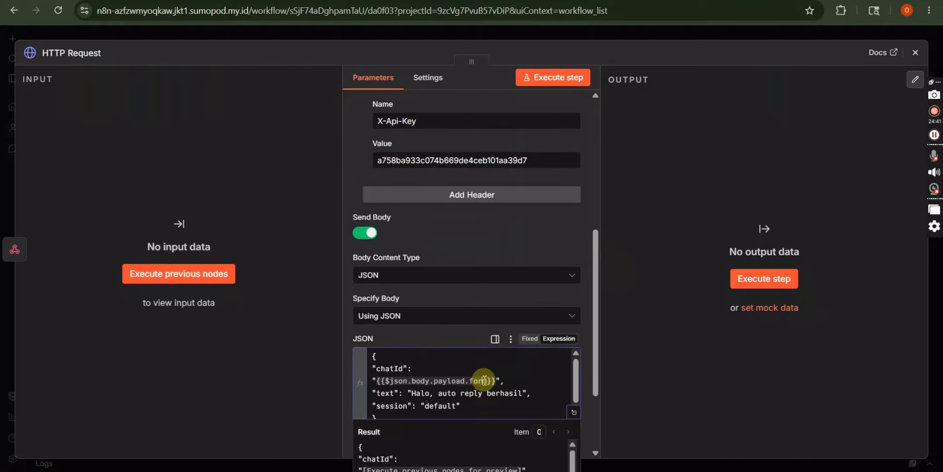
{"action": "key", "text": "BackSpace"}
{"action": "key", "text": "BackSpace"}
{"action": "type", "text": "ro"}
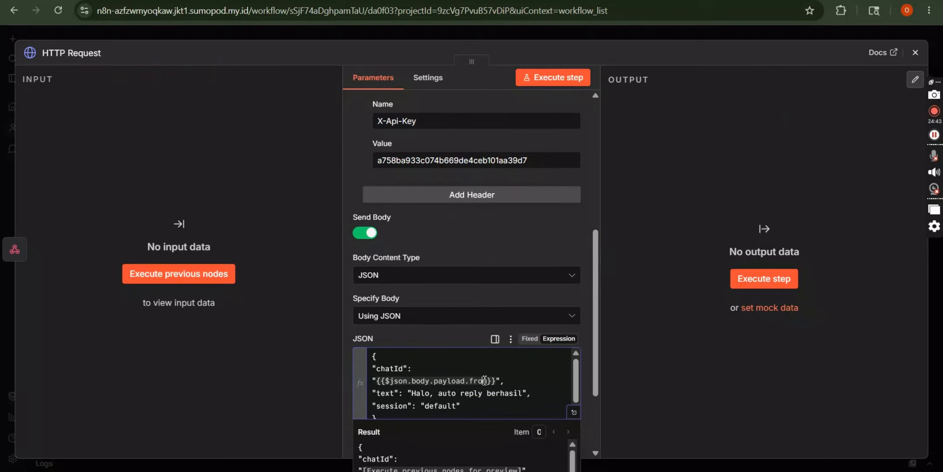
{"action": "scroll", "coordinate": [485, 381], "scroll_direction": "down", "scroll_amount": 1}
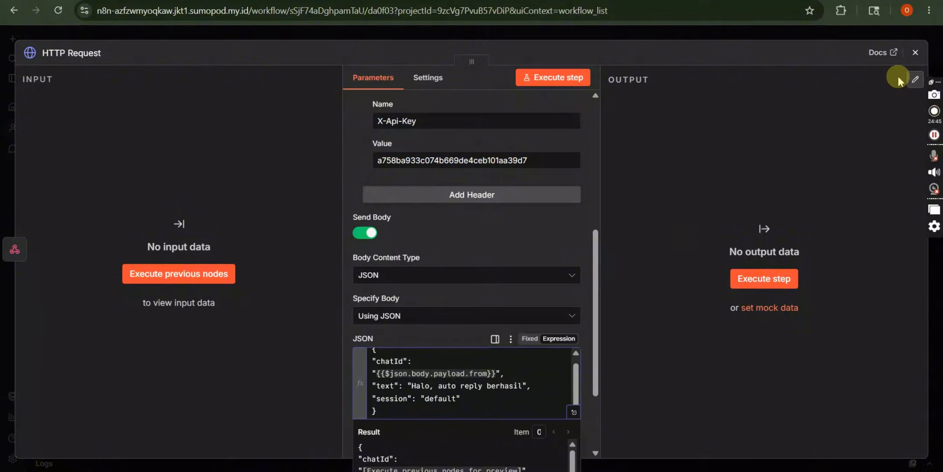
{"action": "key", "text": "Escape"}
{"action": "left_click", "coordinate": [831, 48]}
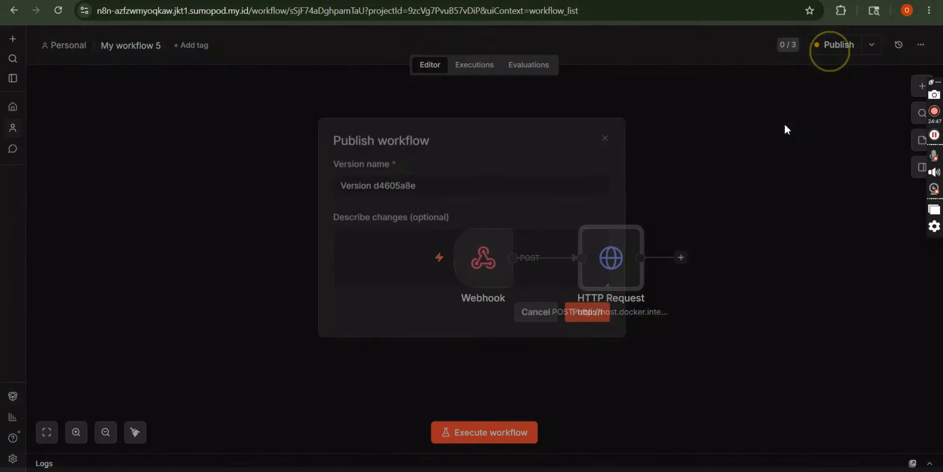
{"action": "left_click", "coordinate": [588, 315]}
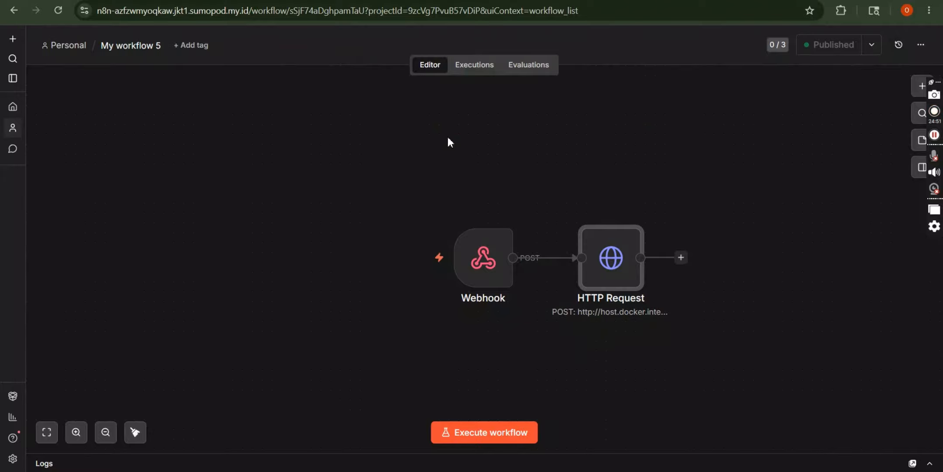
Step: Open the May 16, 23:06:50 execution and review the HTTP Request node's error and JSON body
{"action": "left_click", "coordinate": [472, 65]}
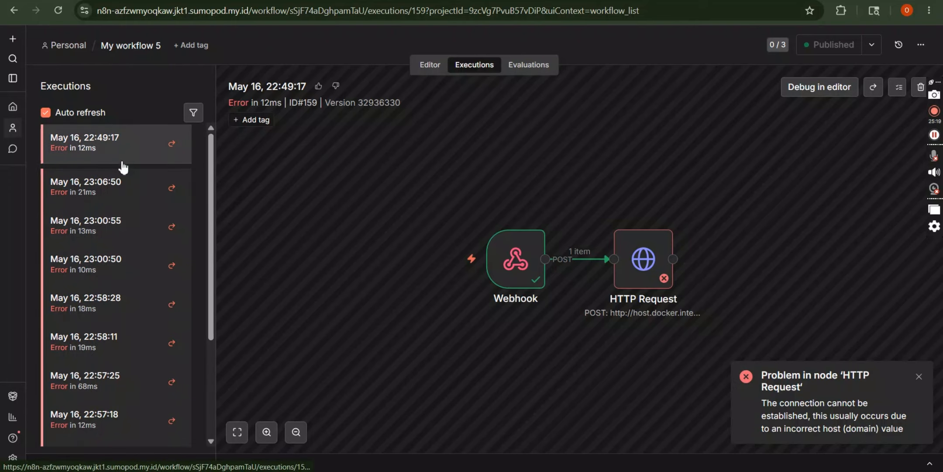
{"action": "scroll", "coordinate": [123, 168], "scroll_direction": "down", "scroll_amount": 5}
{"action": "scroll", "coordinate": [123, 167], "scroll_direction": "up", "scroll_amount": 10}
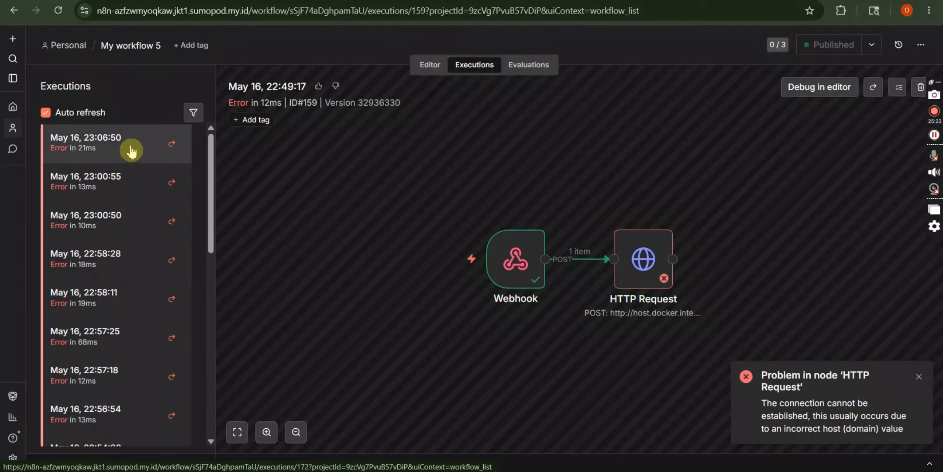
{"action": "left_click", "coordinate": [131, 152]}
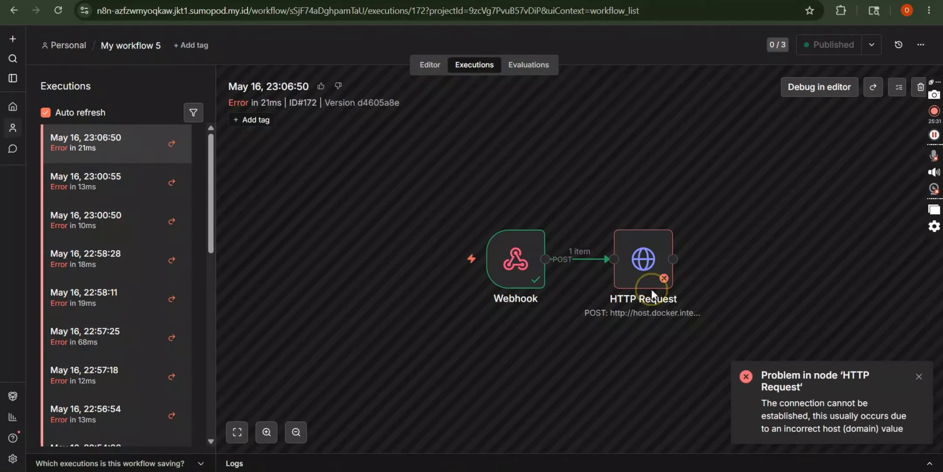
{"action": "scroll", "coordinate": [650, 290], "scroll_direction": "up", "scroll_amount": 5}
{"action": "double_click", "coordinate": [646, 272]}
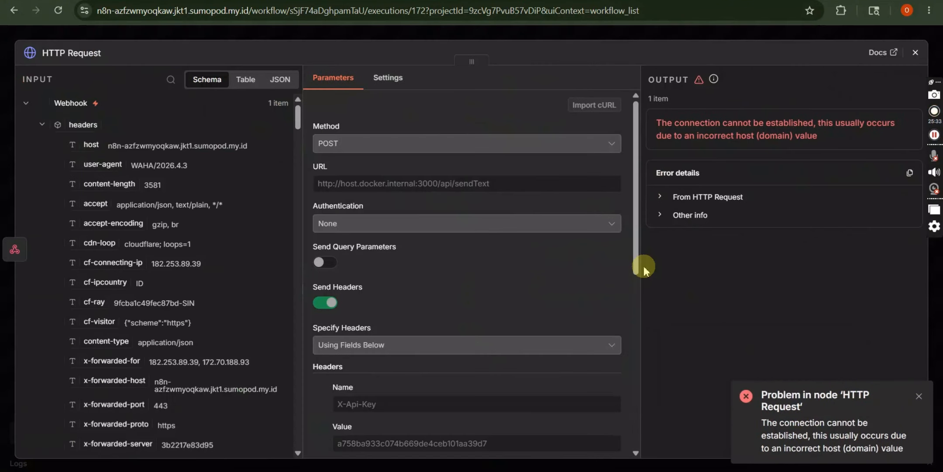
{"action": "scroll", "coordinate": [539, 282], "scroll_direction": "down", "scroll_amount": 10}
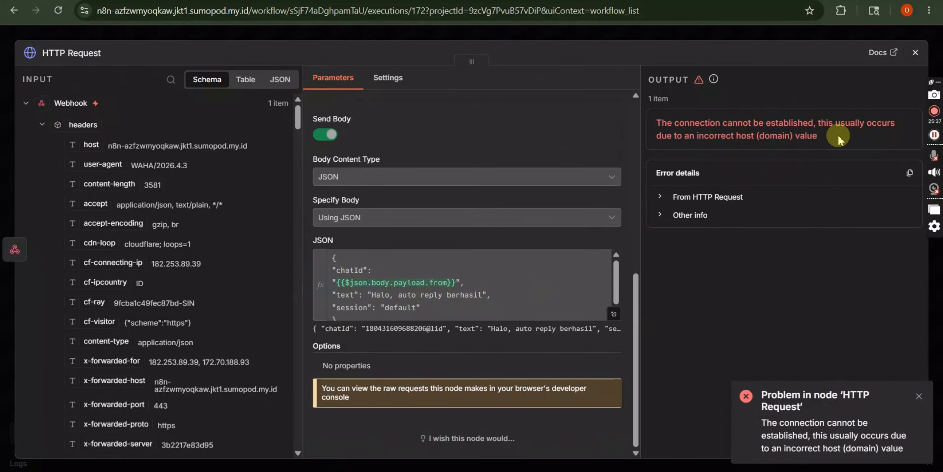
{"action": "left_click", "coordinate": [916, 53]}
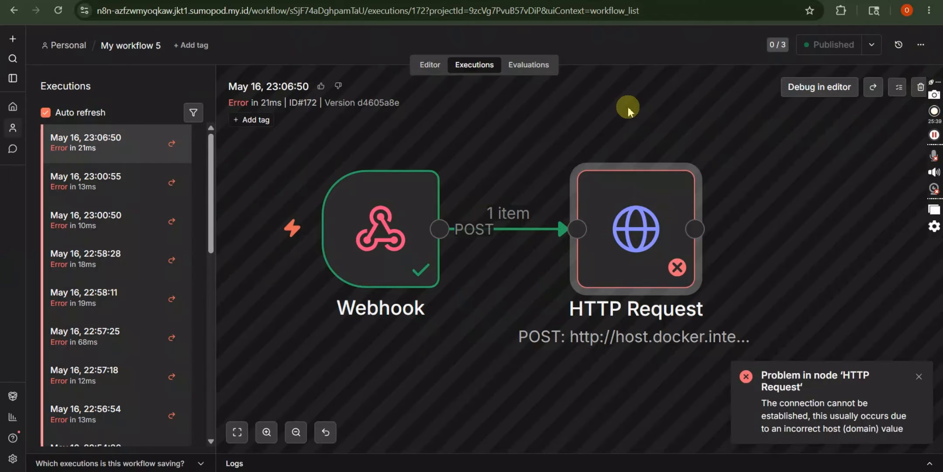
Step: Add a Respond to Webhook node after the HTTP Request node and publish the workflow
{"action": "left_click", "coordinate": [424, 72]}
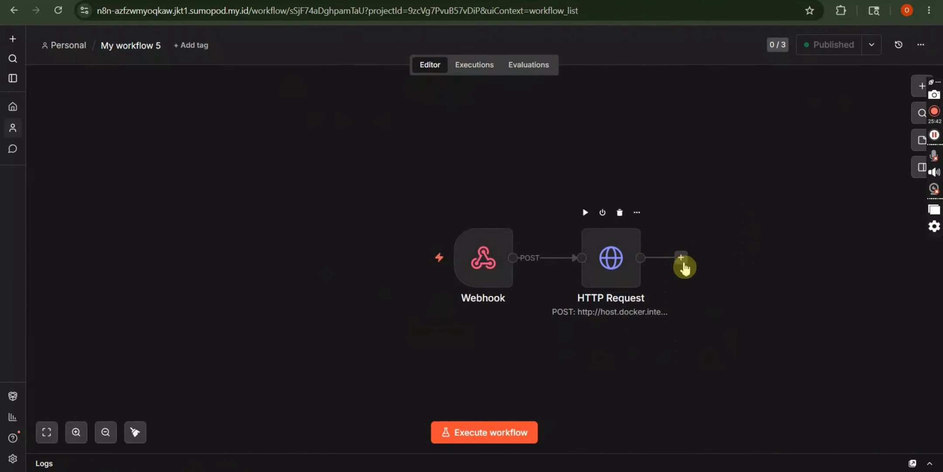
{"action": "left_click", "coordinate": [684, 264]}
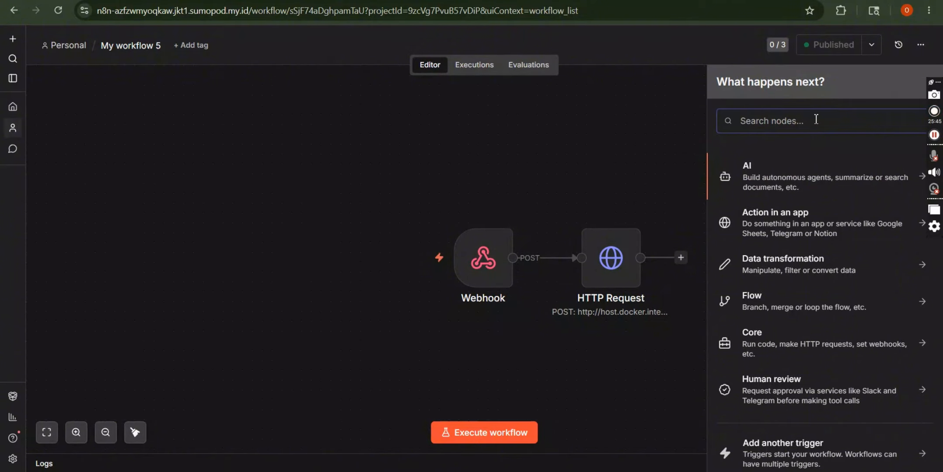
{"action": "type", "text": "respond"}
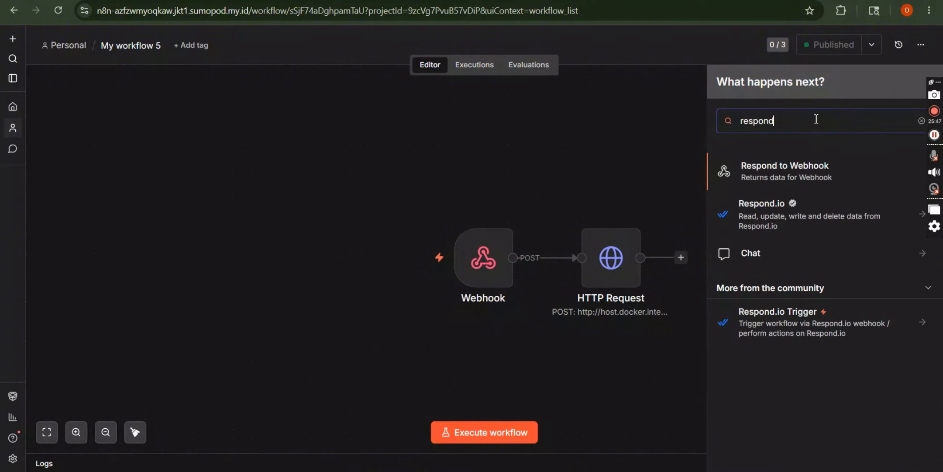
{"action": "left_click", "coordinate": [748, 184]}
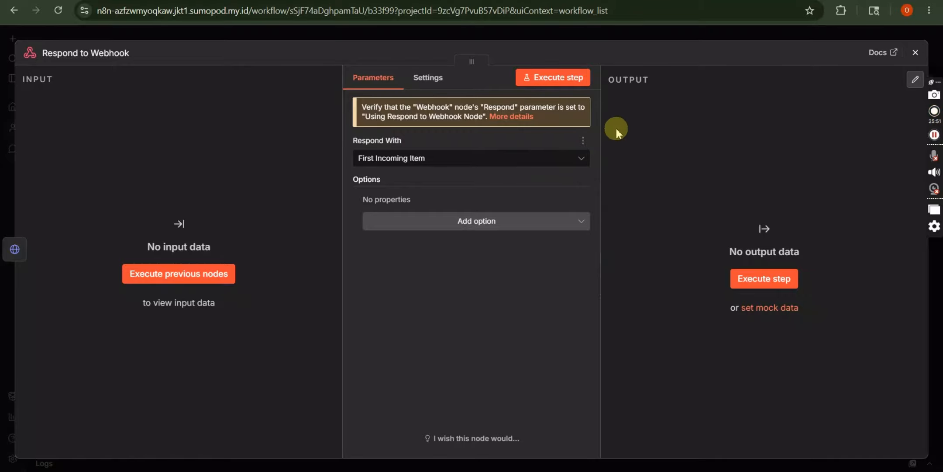
{"action": "left_click", "coordinate": [915, 53]}
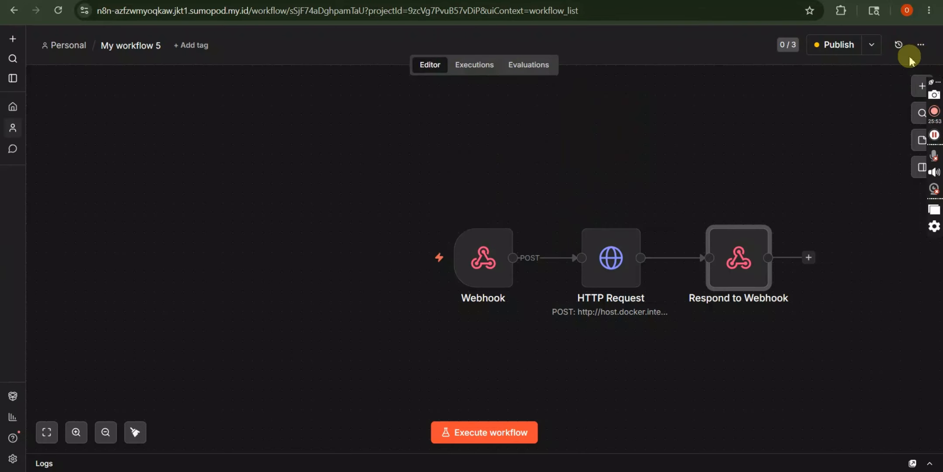
{"action": "left_click", "coordinate": [838, 45]}
{"action": "left_click", "coordinate": [586, 320]}
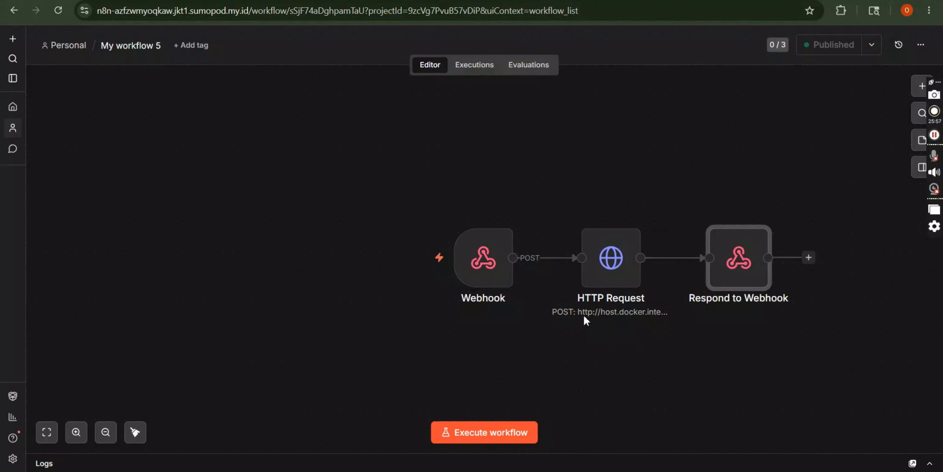
Step: Check the May 16, 23:07:44 execution, then delete the Respond to Webhook node and publish the workflow again
{"action": "left_click", "coordinate": [476, 68]}
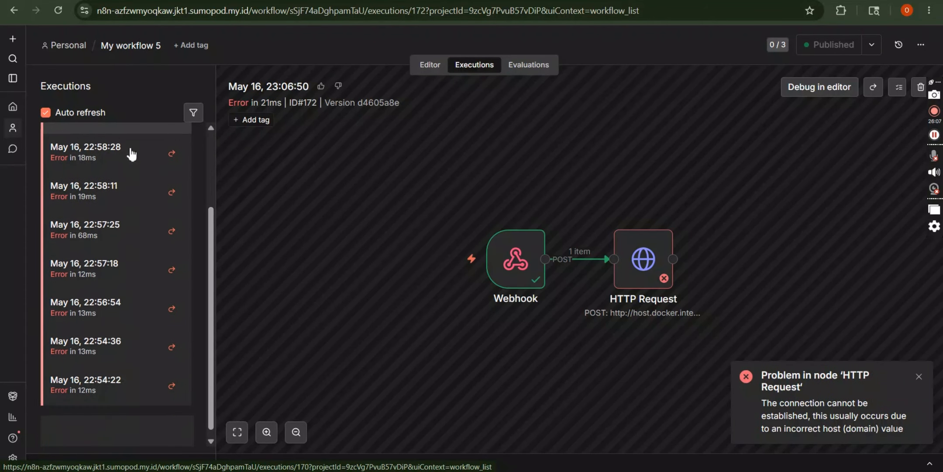
{"action": "left_click", "coordinate": [121, 149]}
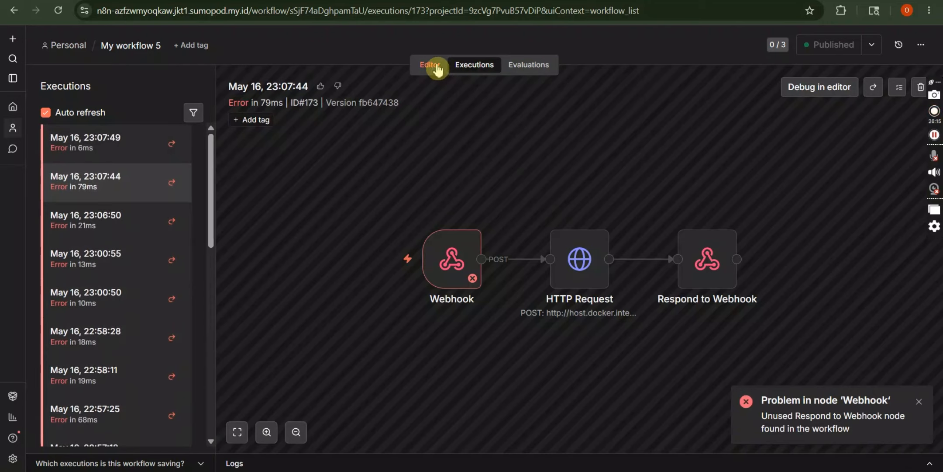
{"action": "left_click", "coordinate": [432, 65]}
{"action": "mouse_move", "coordinate": [739, 257]}
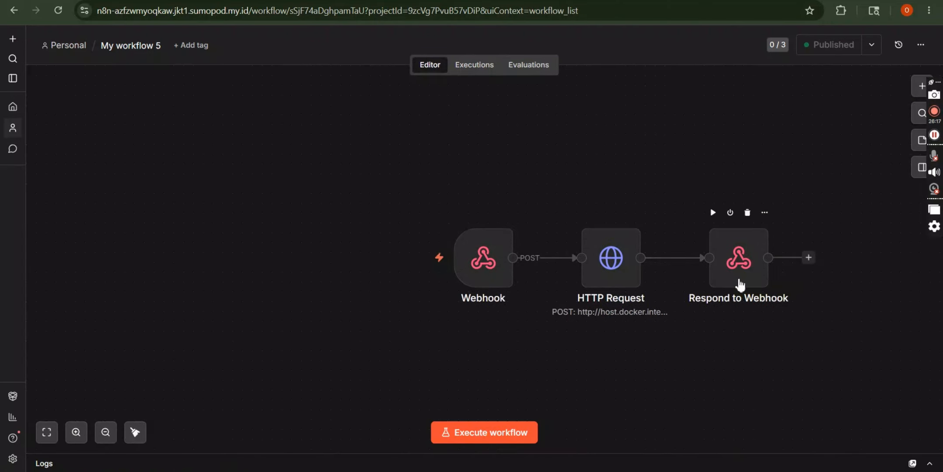
{"action": "left_click", "coordinate": [740, 283]}
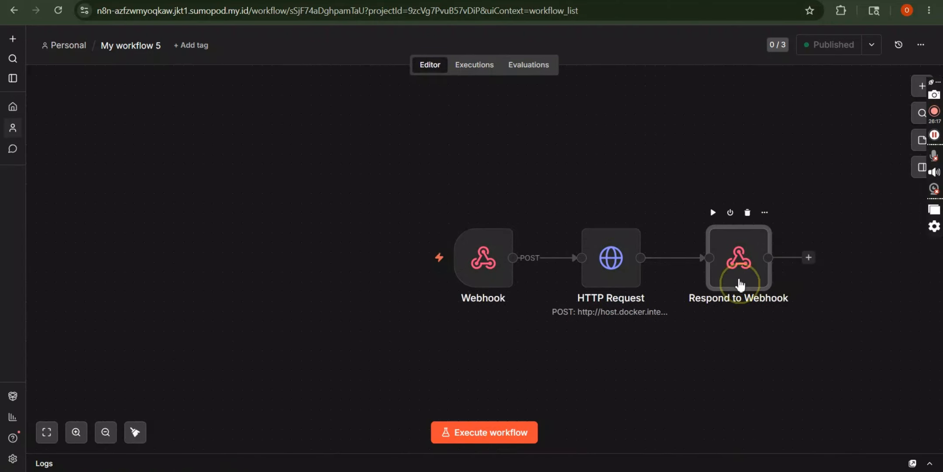
{"action": "left_click", "coordinate": [748, 213]}
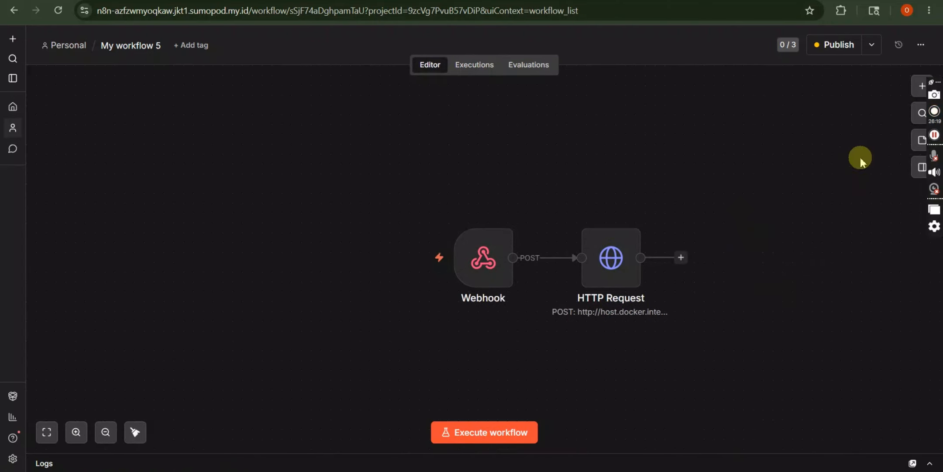
{"action": "left_click", "coordinate": [506, 69]}
Step: Open the newest execution and examine the HTTP Request node's error details
{"action": "left_click", "coordinate": [478, 65]}
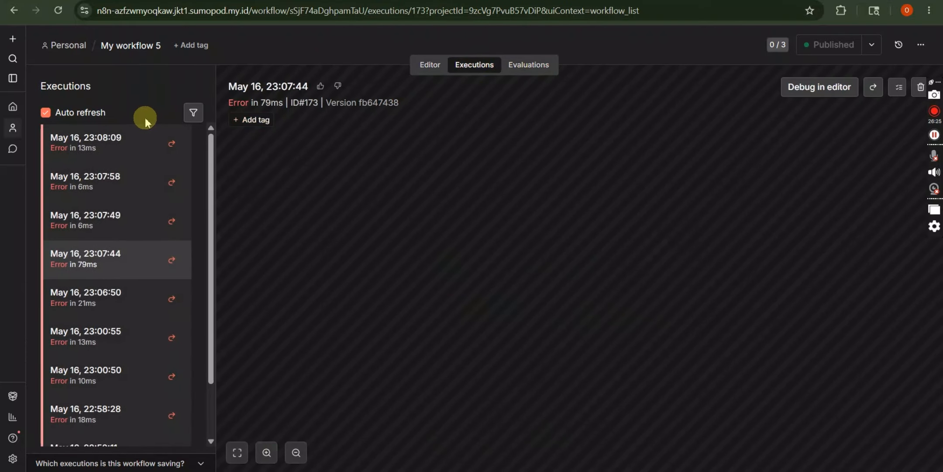
{"action": "left_click", "coordinate": [124, 142]}
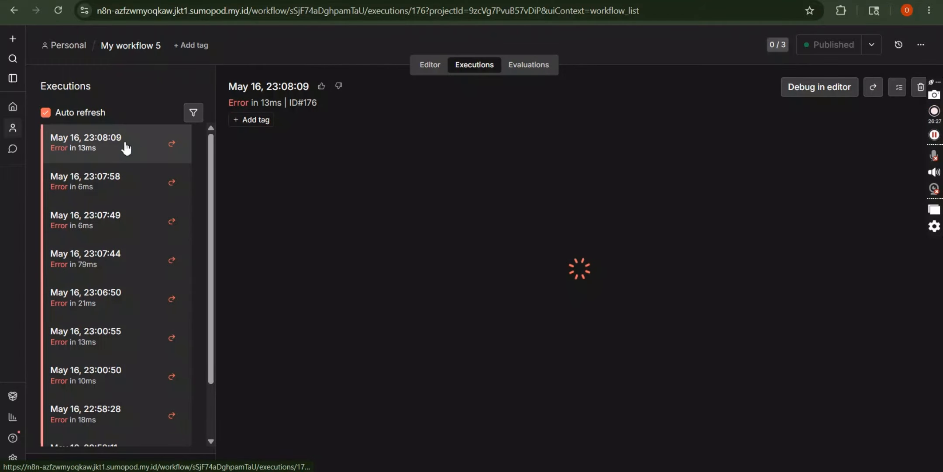
{"action": "left_click", "coordinate": [153, 143]}
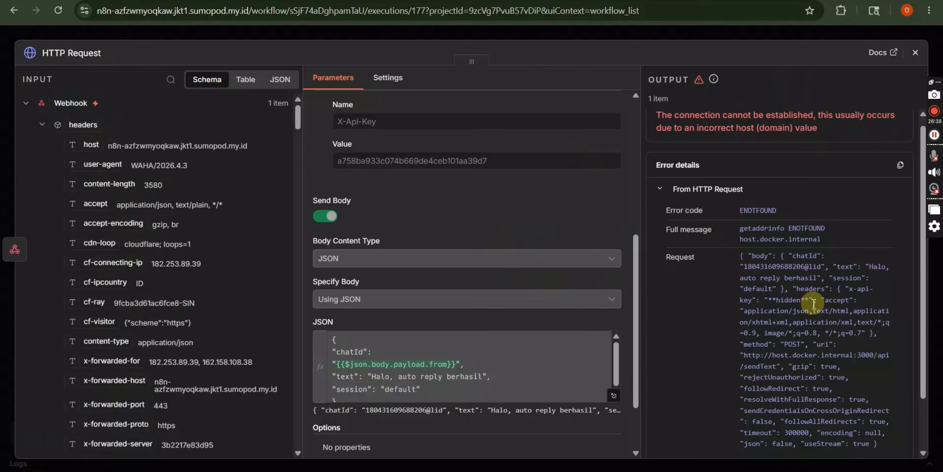
Step: Check the SumoPod service's access page and the WAHA container log, then return to the failed HTTP Request's JSON body
{"action": "left_click", "coordinate": [712, 0]}
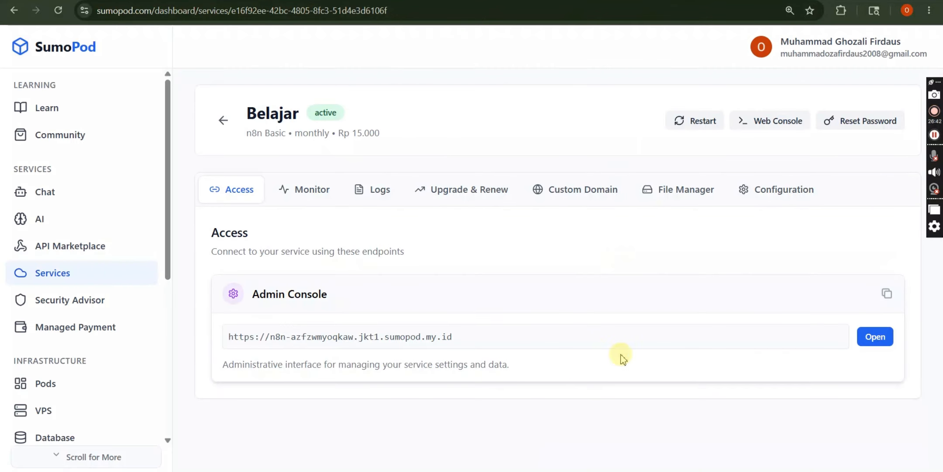
{"action": "left_click", "coordinate": [622, 471]}
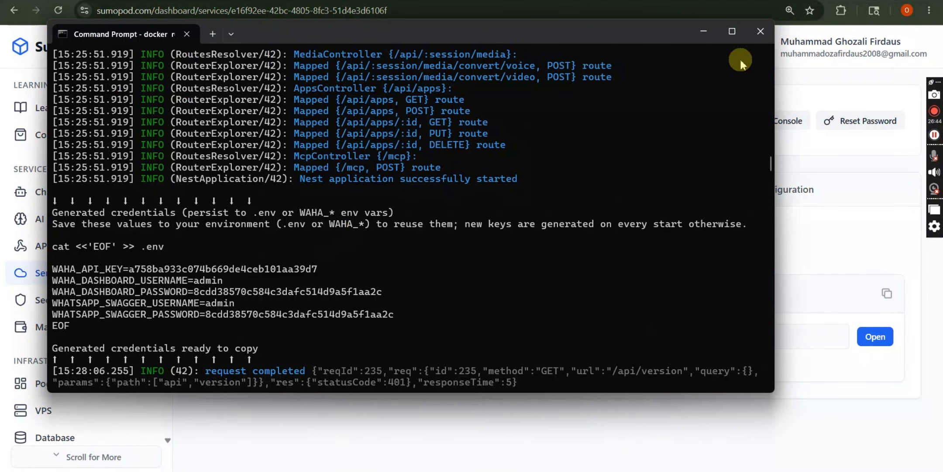
{"action": "left_click", "coordinate": [872, 83]}
{"action": "left_click", "coordinate": [567, 0]}
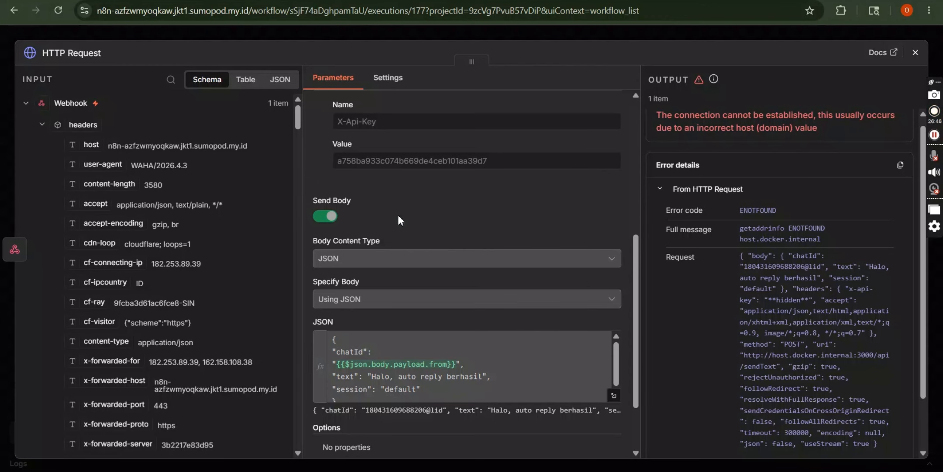
{"action": "scroll", "coordinate": [502, 350], "scroll_direction": "down", "scroll_amount": 1}
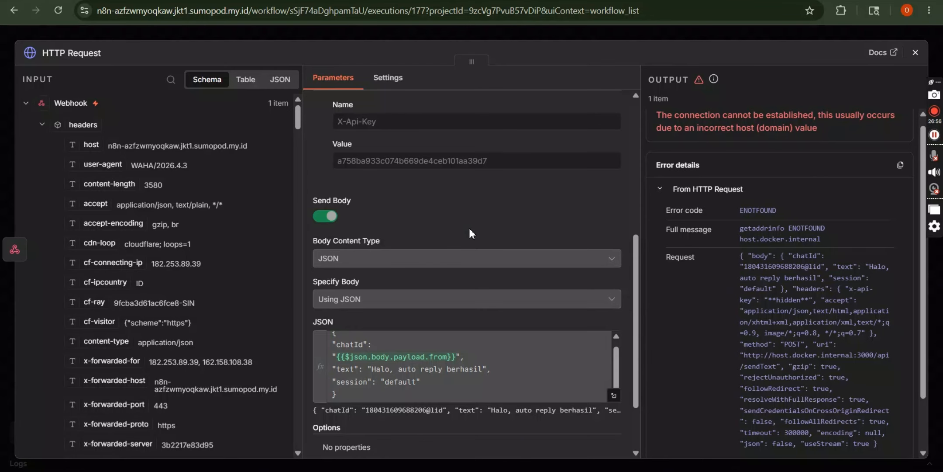
Step: Open a new Command Prompt window and run ngrok http 3000
{"action": "key", "text": "alt+Tab"}
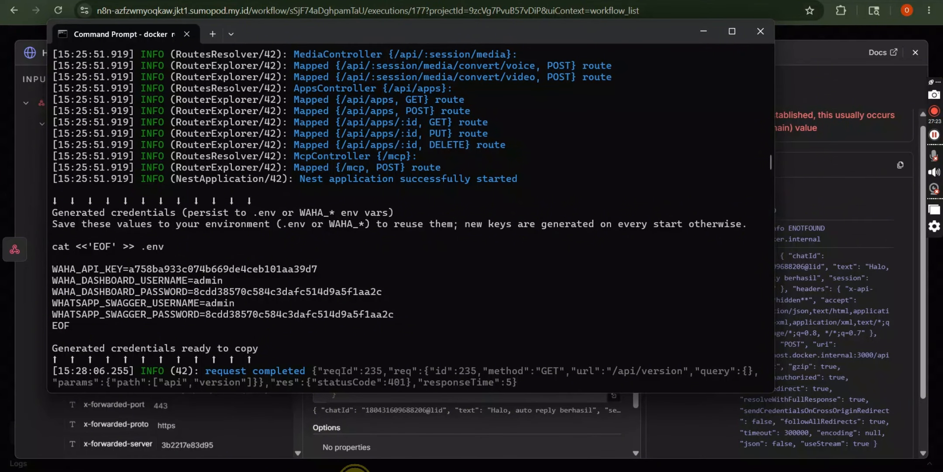
{"action": "left_click", "coordinate": [355, 471]}
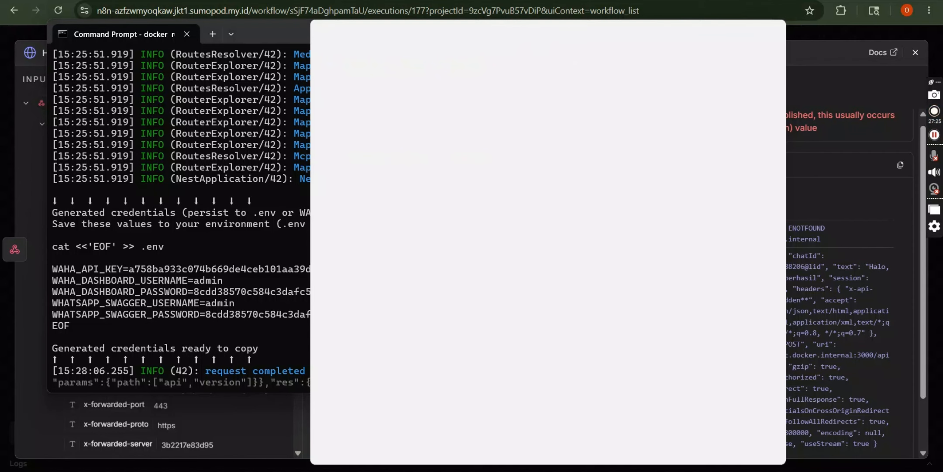
{"action": "type", "text": "cmd"}
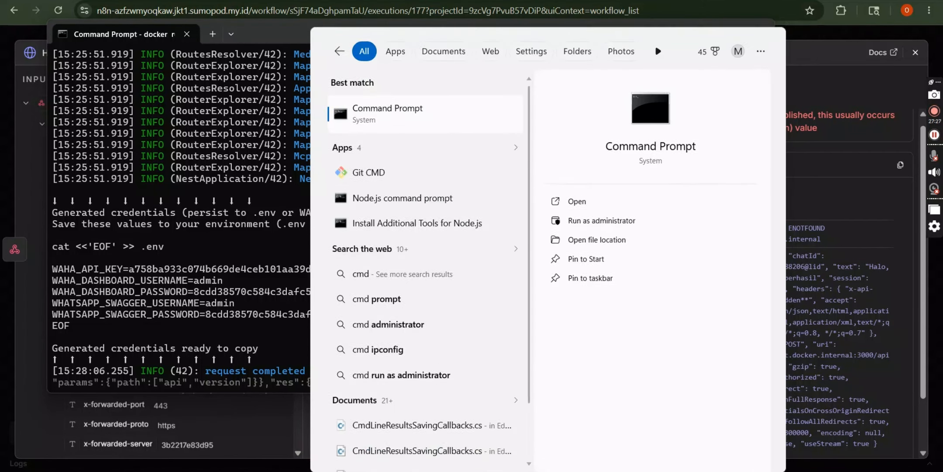
{"action": "key", "text": "Return"}
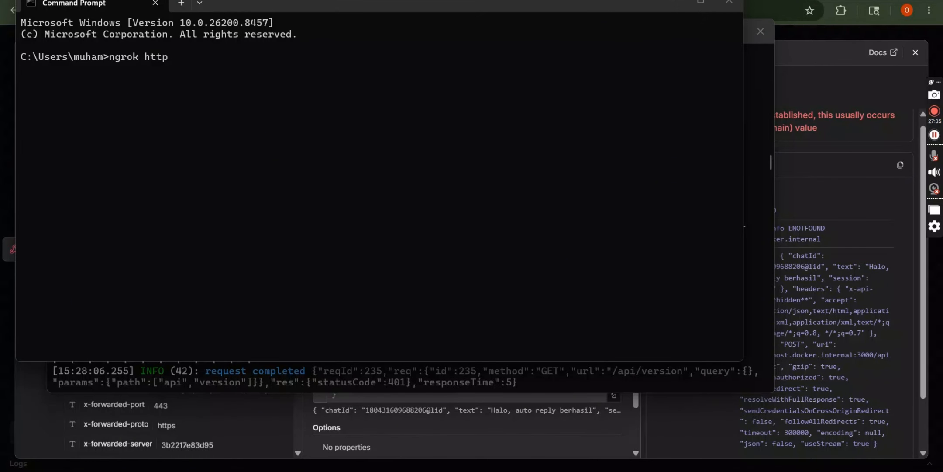
{"action": "type", "text": "000"}
{"action": "key", "text": "Return"}
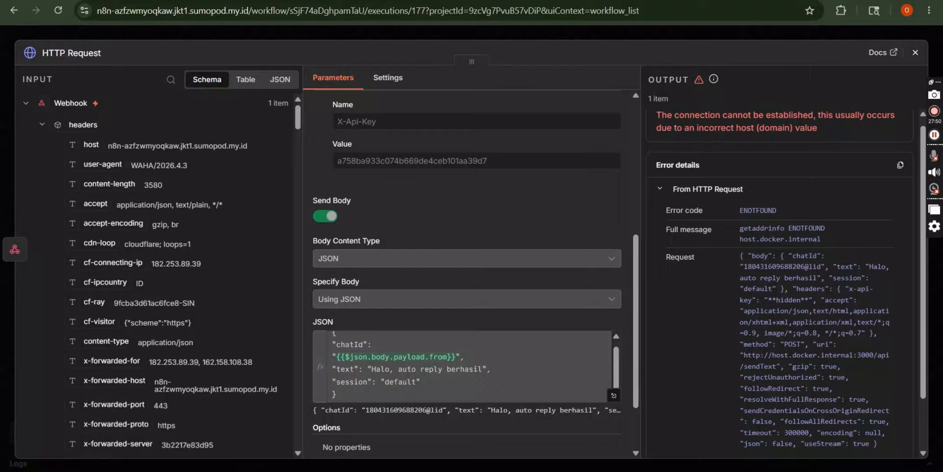
Step: Search the web for ngrok in a new browser tab and open its download page for Windows
{"action": "key", "text": "ctrl+t"}
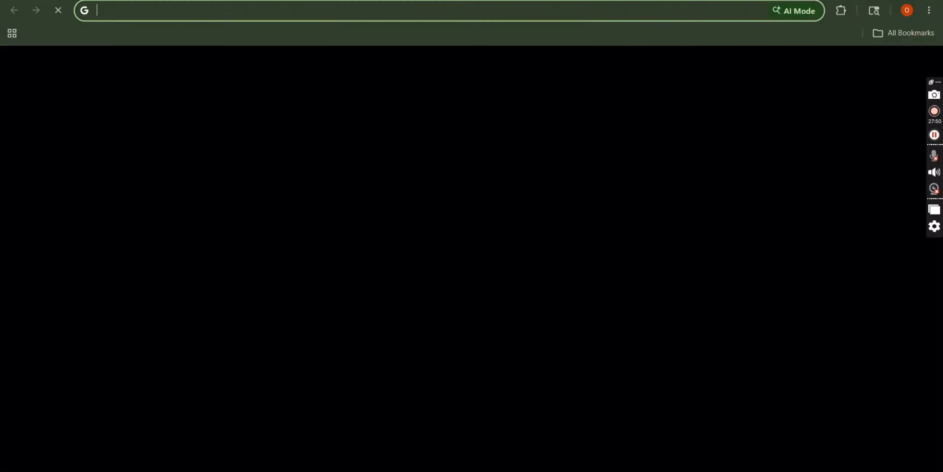
{"action": "type", "text": "ngrok"}
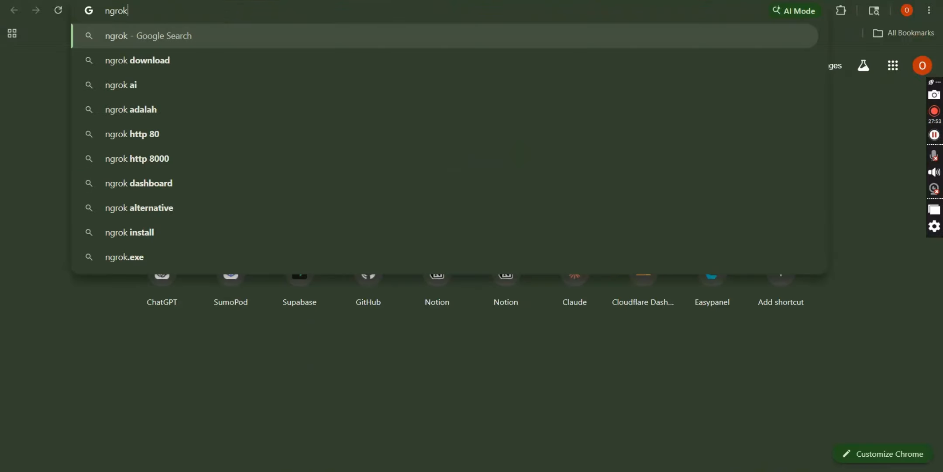
{"action": "key", "text": "Return"}
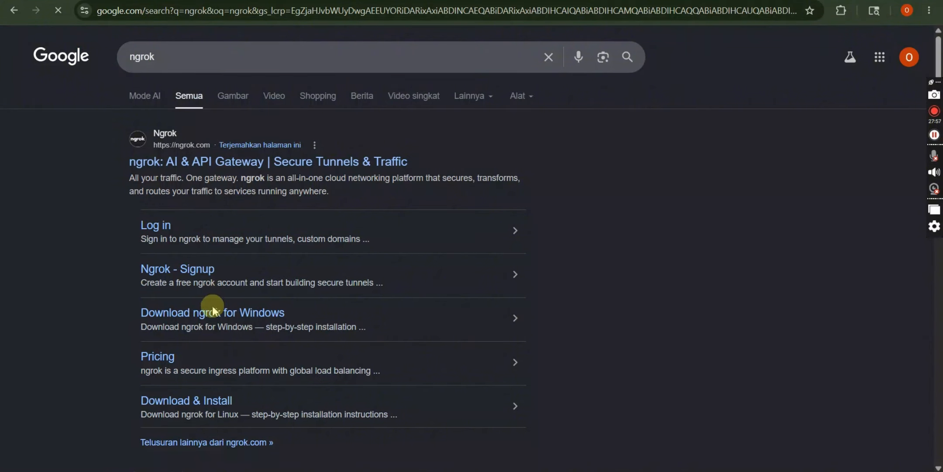
{"action": "left_click", "coordinate": [219, 323]}
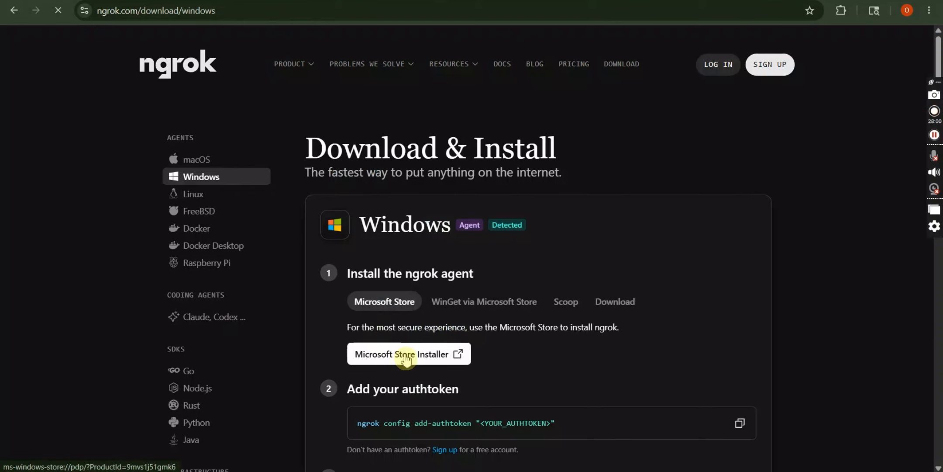
Step: Review the ngrok setup instructions, download the standalone agent for Windows (64-Bit), and check the recent downloads
{"action": "scroll", "coordinate": [406, 357], "scroll_direction": "down", "scroll_amount": 2}
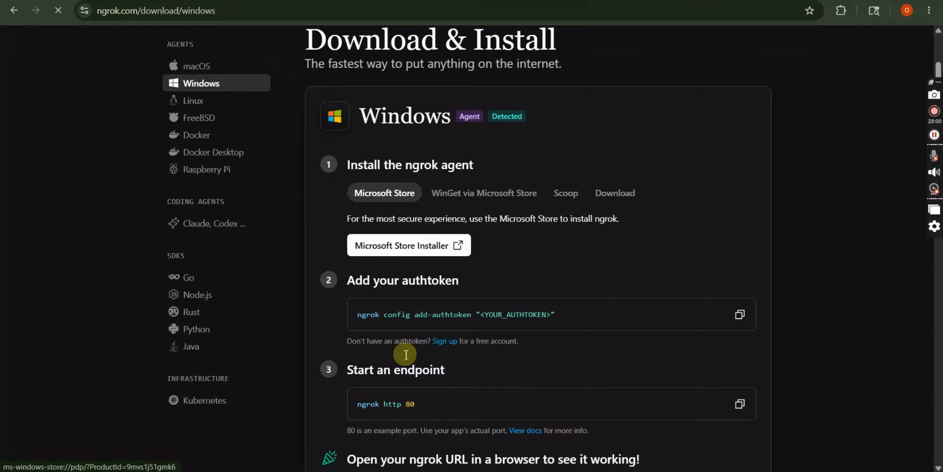
{"action": "scroll", "coordinate": [602, 342], "scroll_direction": "down", "scroll_amount": 1}
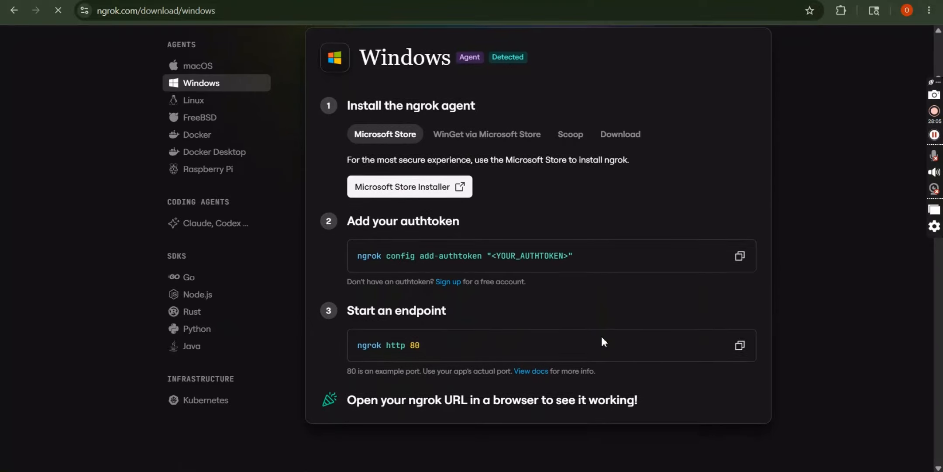
{"action": "scroll", "coordinate": [603, 341], "scroll_direction": "down", "scroll_amount": 4}
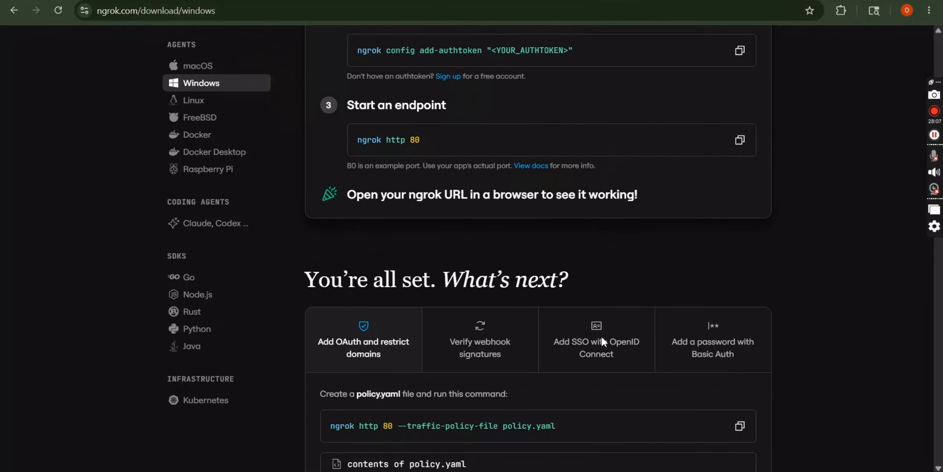
{"action": "scroll", "coordinate": [603, 339], "scroll_direction": "down", "scroll_amount": 1}
{"action": "scroll", "coordinate": [602, 336], "scroll_direction": "up", "scroll_amount": 5}
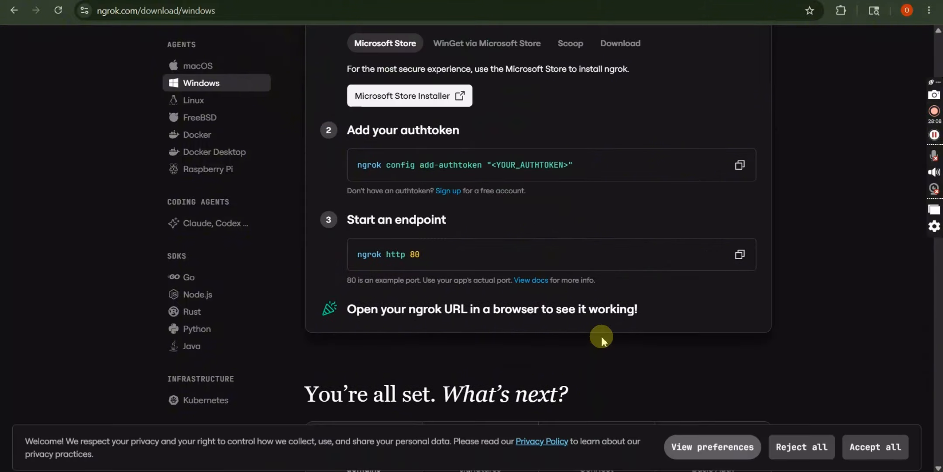
{"action": "scroll", "coordinate": [601, 334], "scroll_direction": "up", "scroll_amount": 1}
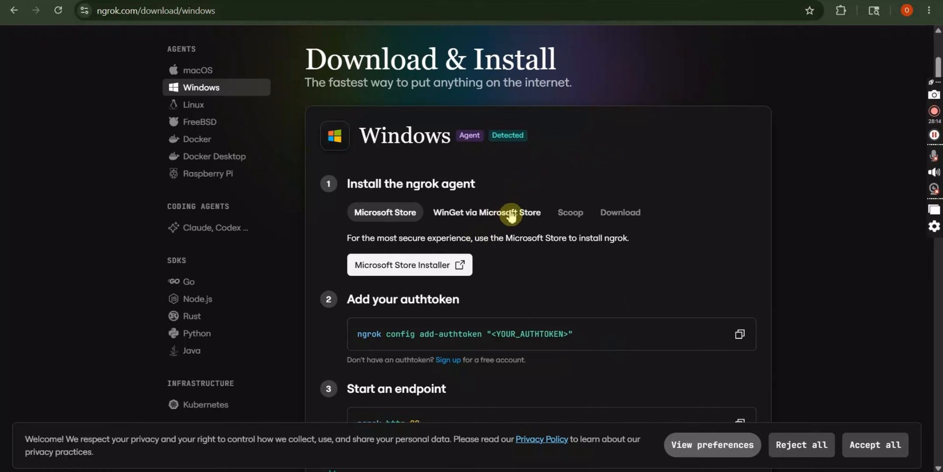
{"action": "left_click", "coordinate": [610, 214]}
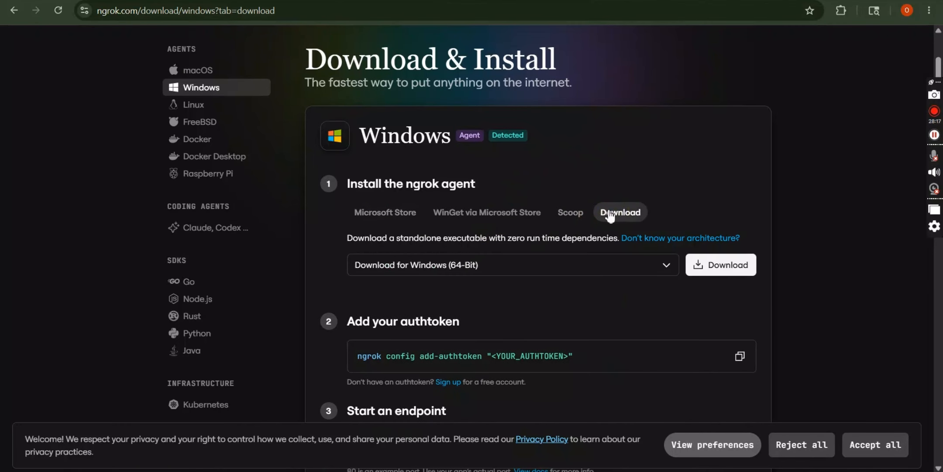
{"action": "left_click", "coordinate": [713, 271]}
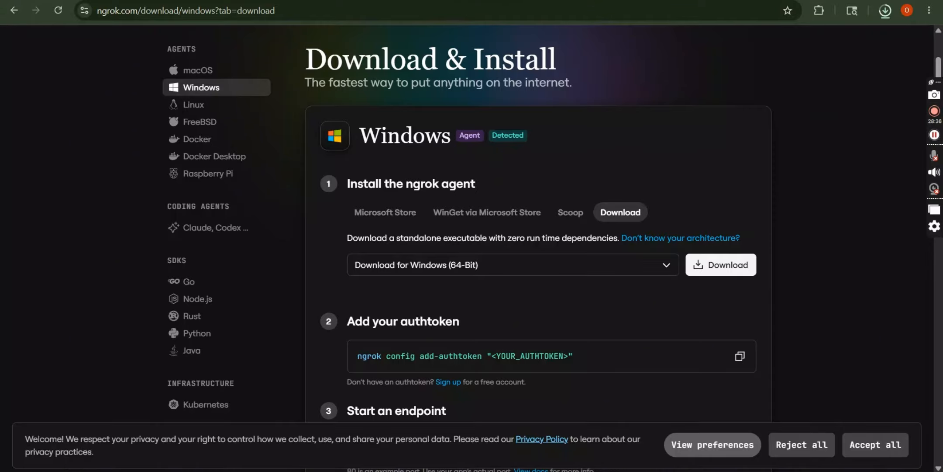
{"action": "left_click", "coordinate": [887, 17]}
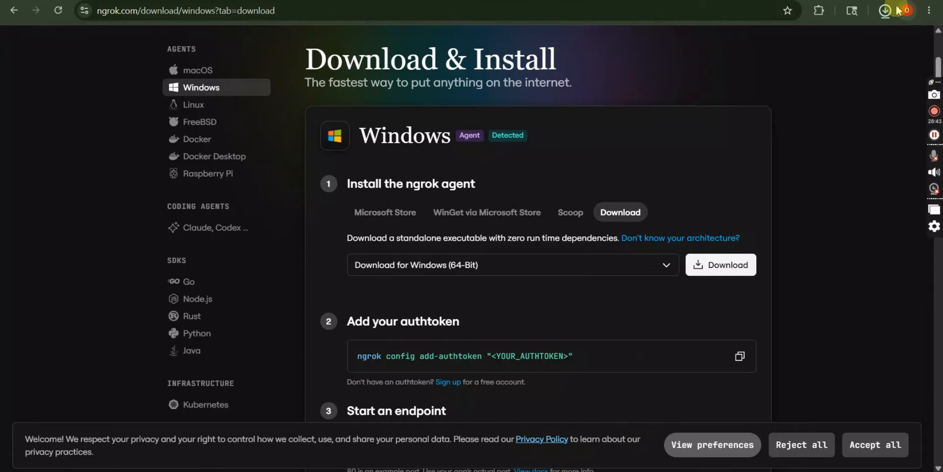
{"action": "left_click", "coordinate": [886, 11]}
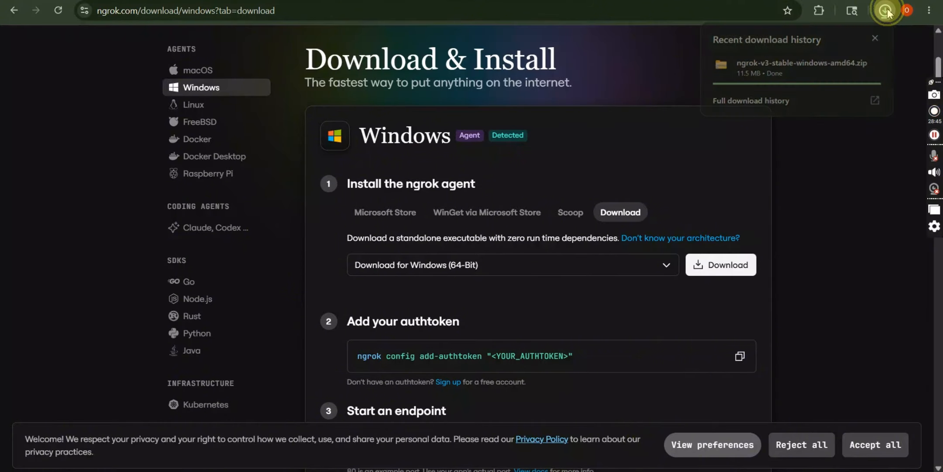
{"action": "left_click", "coordinate": [886, 11]}
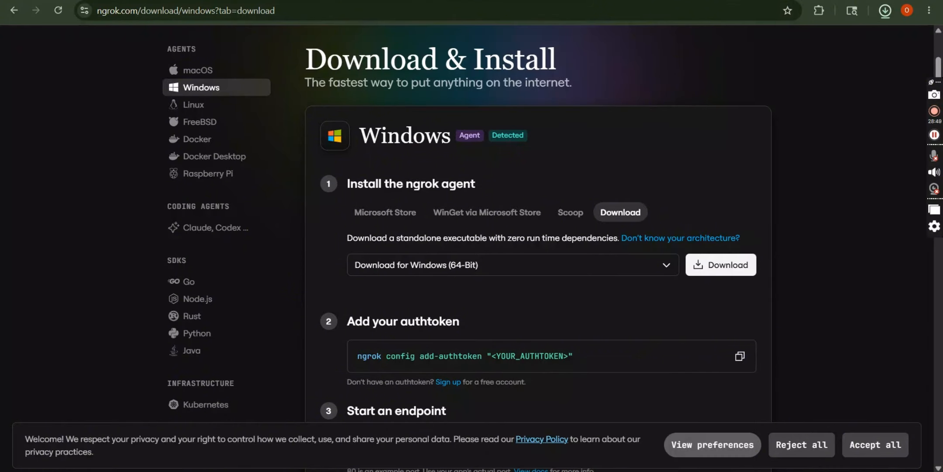
Step: Open the Downloads folder in File Explorer and select ngrok-v3-stable-windows-amd64.zip
{"action": "key", "text": "super+e"}
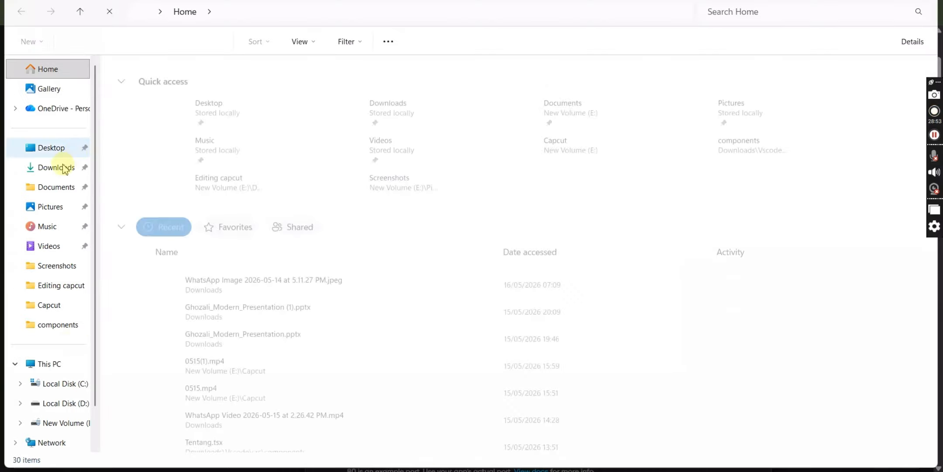
{"action": "left_click", "coordinate": [64, 169]}
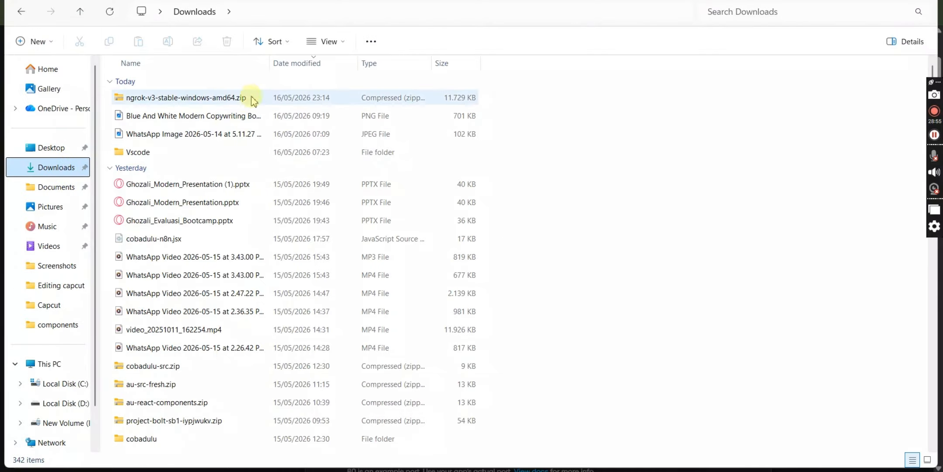
{"action": "left_click", "coordinate": [241, 97]}
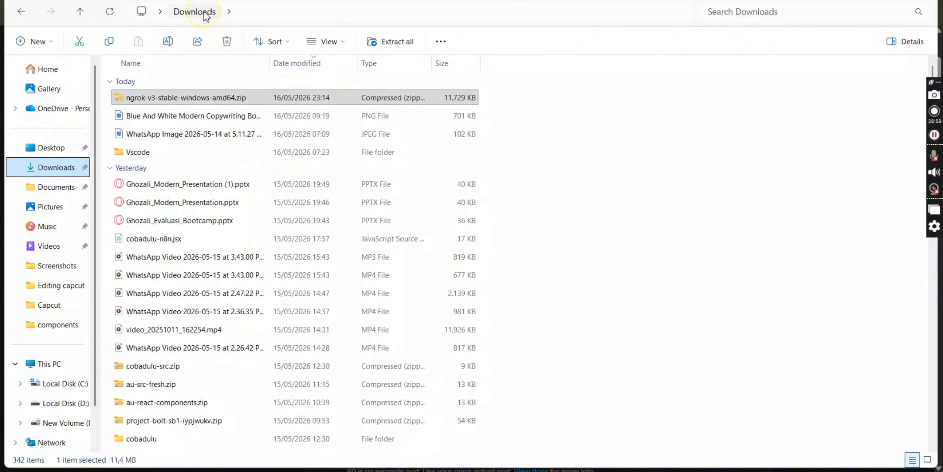
Step: Copy the Downloads folder's address and paste E:\Downloads into the folder search
{"action": "right_click", "coordinate": [204, 14]}
{"action": "left_click", "coordinate": [222, 22]}
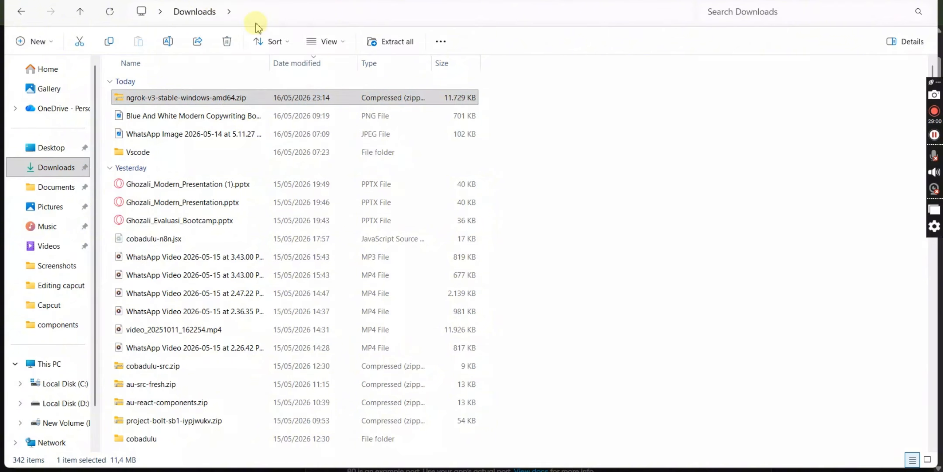
{"action": "left_click", "coordinate": [770, 19]}
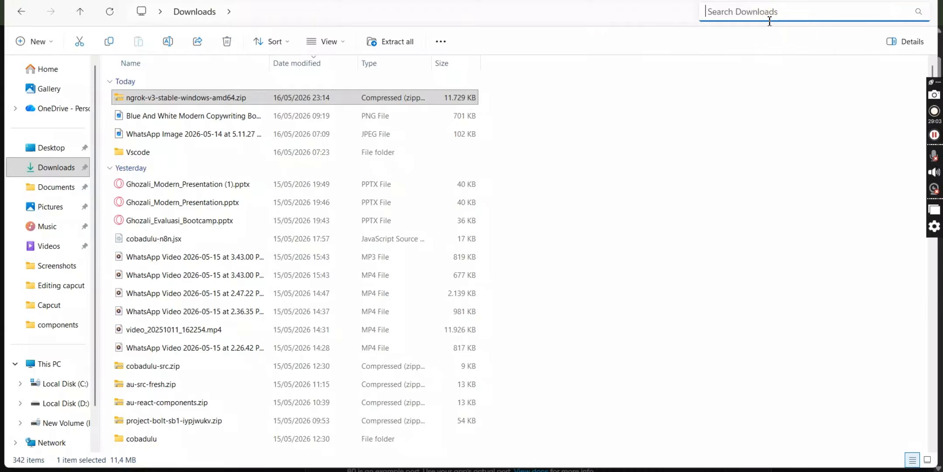
{"action": "key", "text": "ctrl+v"}
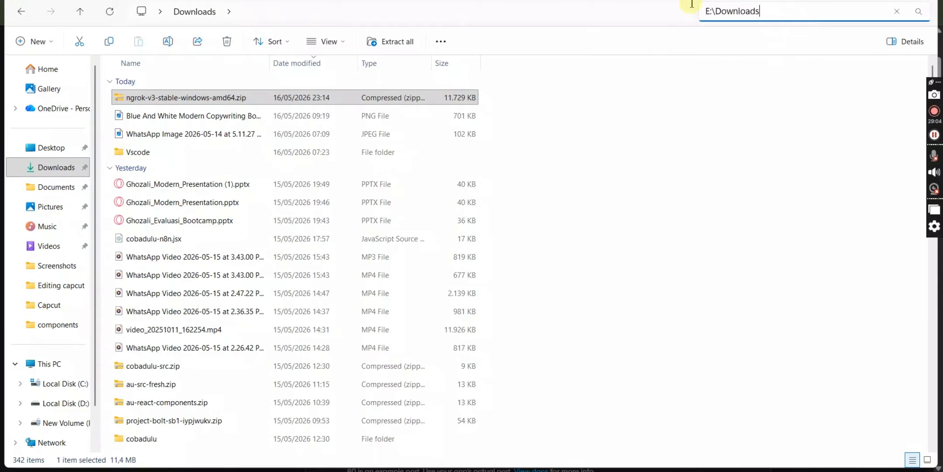
Step: Extract ngrok-v3-stable-windows-amd64.zip with WinRAR to E:\Downloads\ngrok-v3-stable-windows-amd64 and select the extracted folder
{"action": "left_click", "coordinate": [445, 99]}
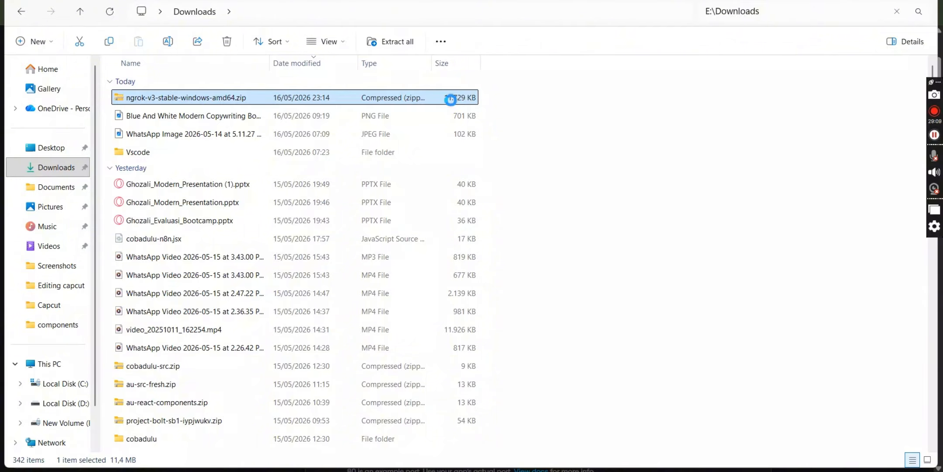
{"action": "right_click", "coordinate": [451, 99]}
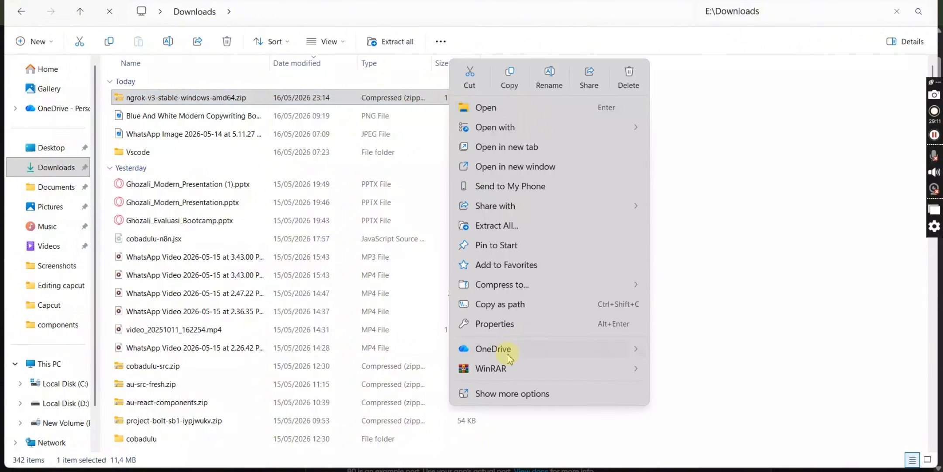
{"action": "mouse_move", "coordinate": [509, 369]}
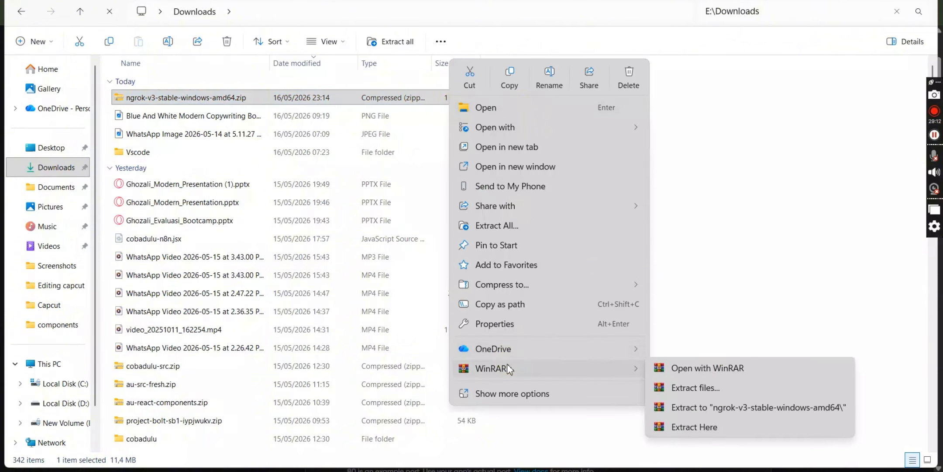
{"action": "left_click", "coordinate": [704, 388]}
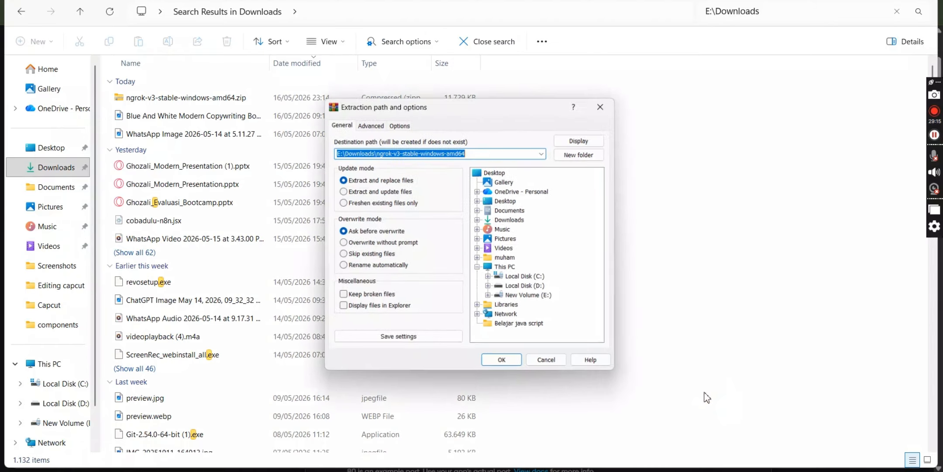
{"action": "left_click", "coordinate": [506, 368]}
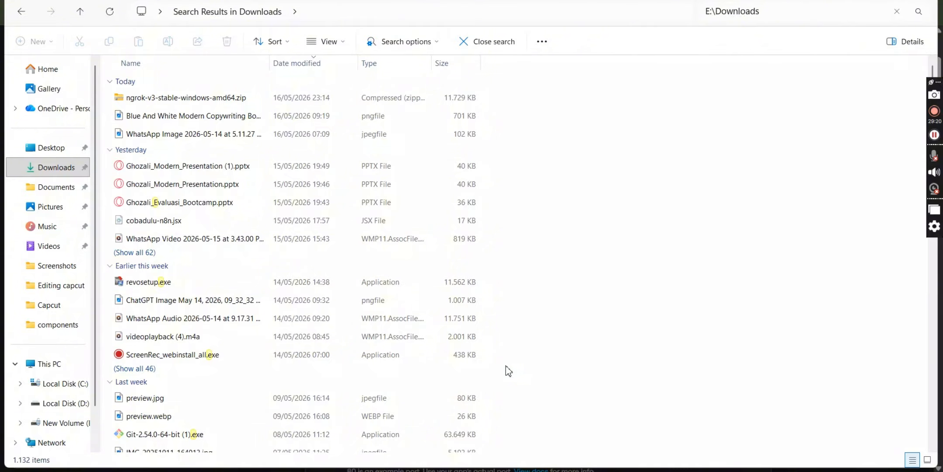
{"action": "left_click", "coordinate": [345, 101]}
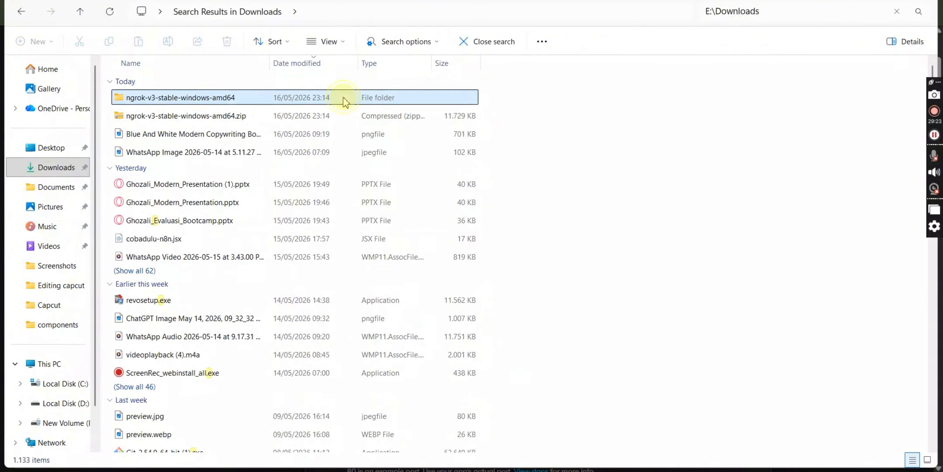
Step: Open the extracted ngrok-v3-stable-windows-amd64 folder to check its contents and copy its address
{"action": "double_click", "coordinate": [345, 102]}
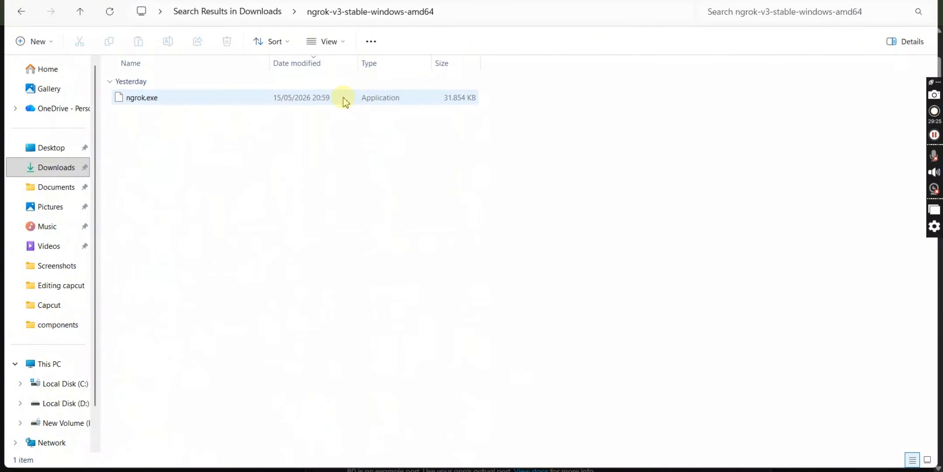
{"action": "left_click", "coordinate": [16, 16]}
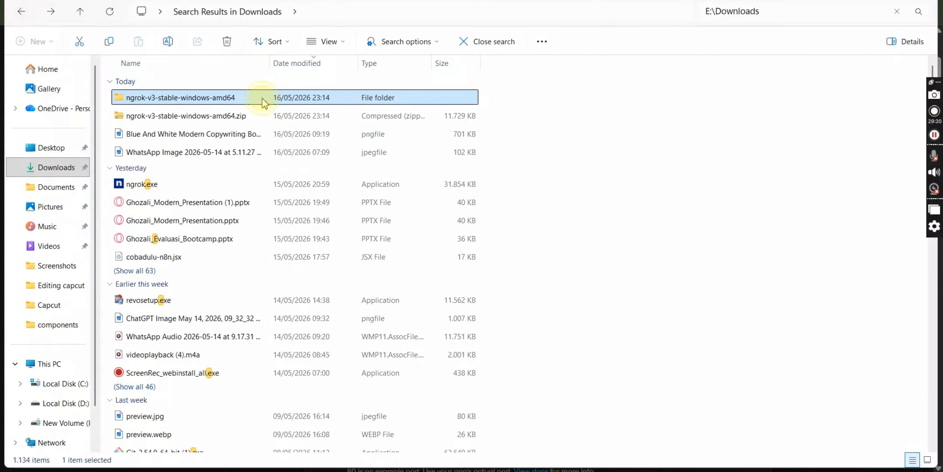
{"action": "double_click", "coordinate": [264, 98]}
{"action": "right_click", "coordinate": [365, 16]}
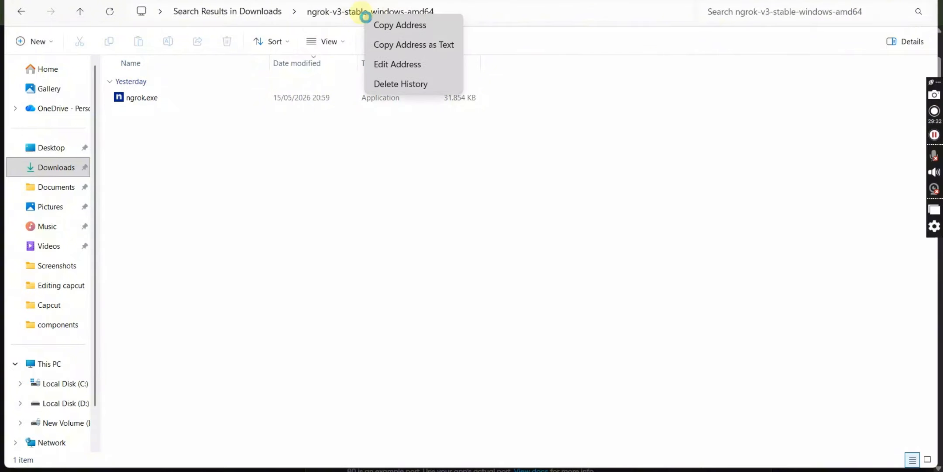
{"action": "left_click", "coordinate": [419, 32]}
Step: Switch to Command Prompt, change to E:\Downloads\ngrok-v3-stable-windows-amd64 on drive E:, and run ngrok http 3000
{"action": "key", "text": "alt+Tab"}
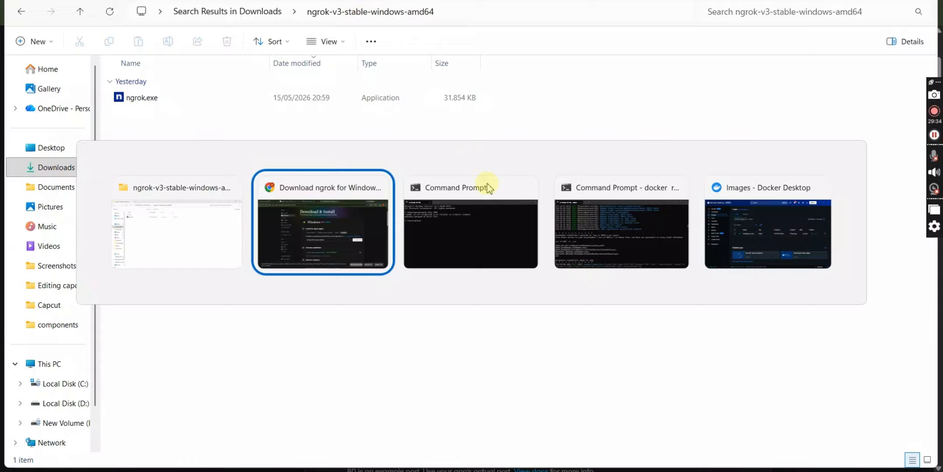
{"action": "left_click", "coordinate": [512, 237]}
{"action": "type", "text": "cd"}
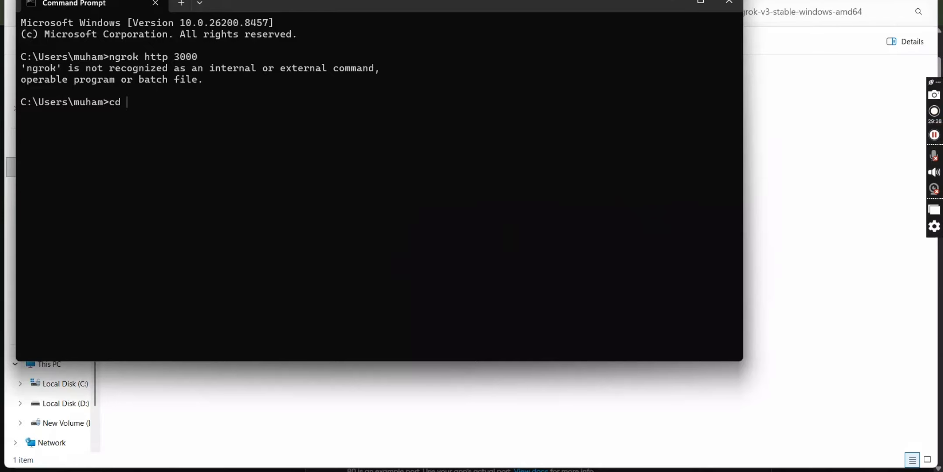
{"action": "key", "text": "ctrl+v"}
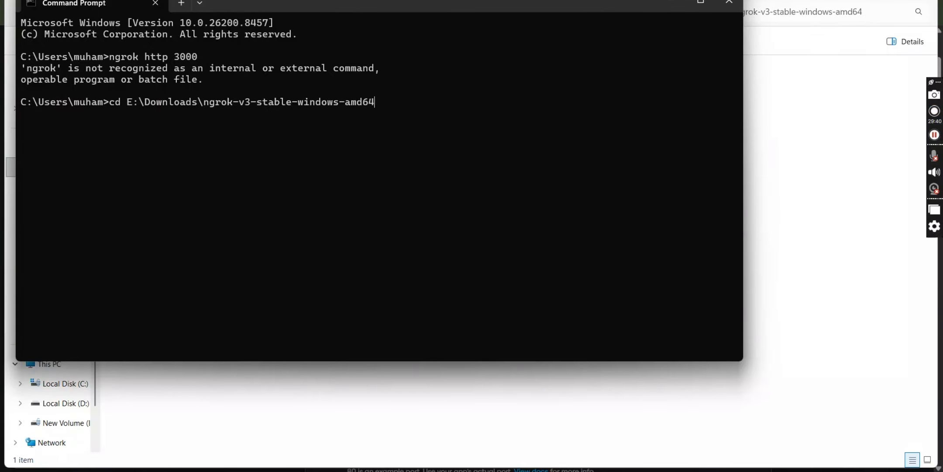
{"action": "key", "text": "Return"}
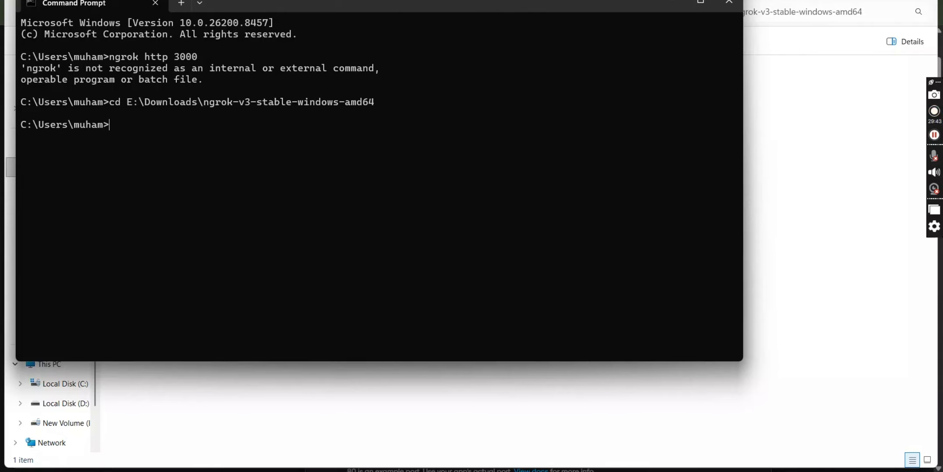
{"action": "type", "text": "e:"}
{"action": "key", "text": "Return"}
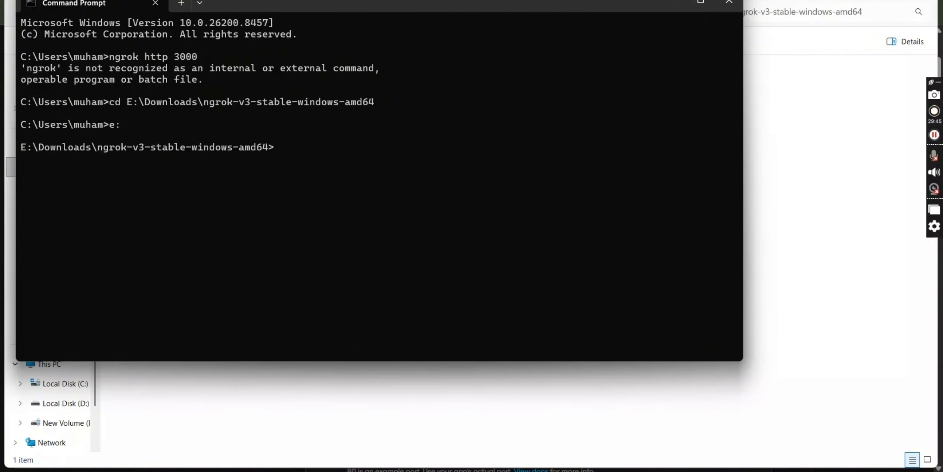
{"action": "type", "text": "ngrok http 3000"}
{"action": "key", "text": "Return"}
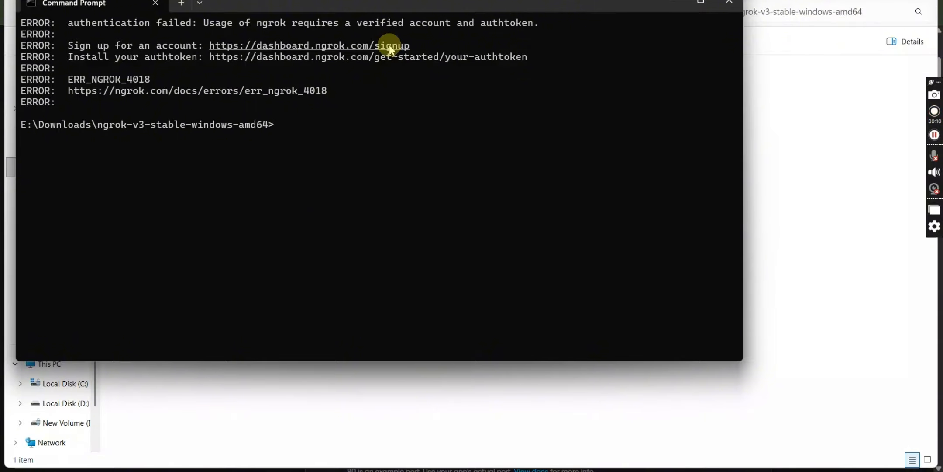
Step: Try to open the signup and authtoken links directly from the ngrok error output
{"action": "left_click", "coordinate": [374, 43], "text": "ctrl"}
{"action": "left_click", "coordinate": [389, 60], "text": "ctrl"}
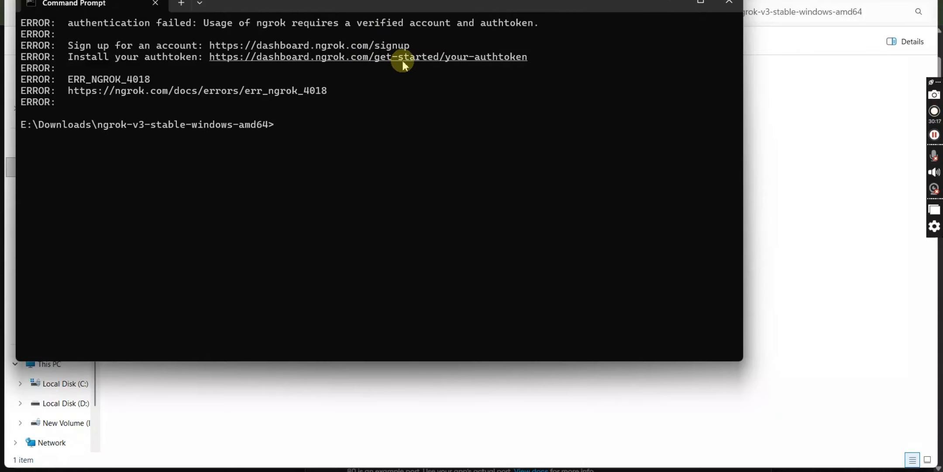
{"action": "left_click", "coordinate": [402, 61], "text": "shift"}
{"action": "left_click", "coordinate": [436, 76], "text": "shift"}
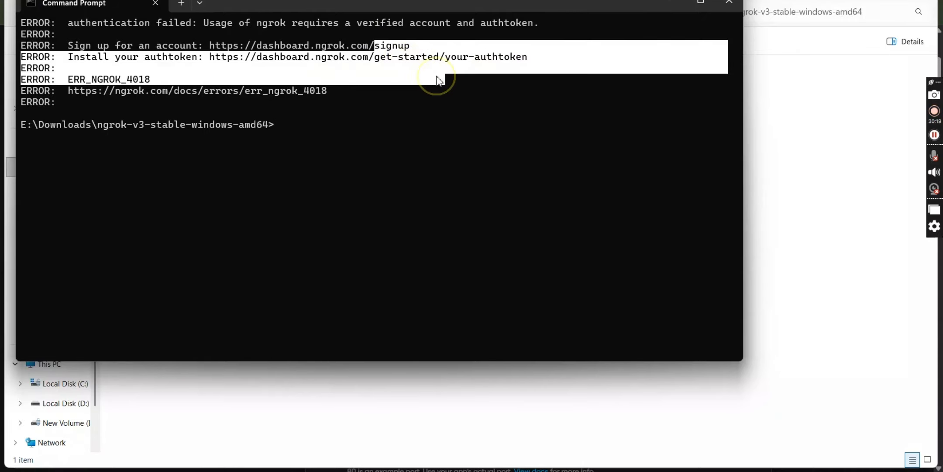
{"action": "left_click", "coordinate": [465, 90]}
{"action": "left_click", "coordinate": [451, 58], "text": "ctrl"}
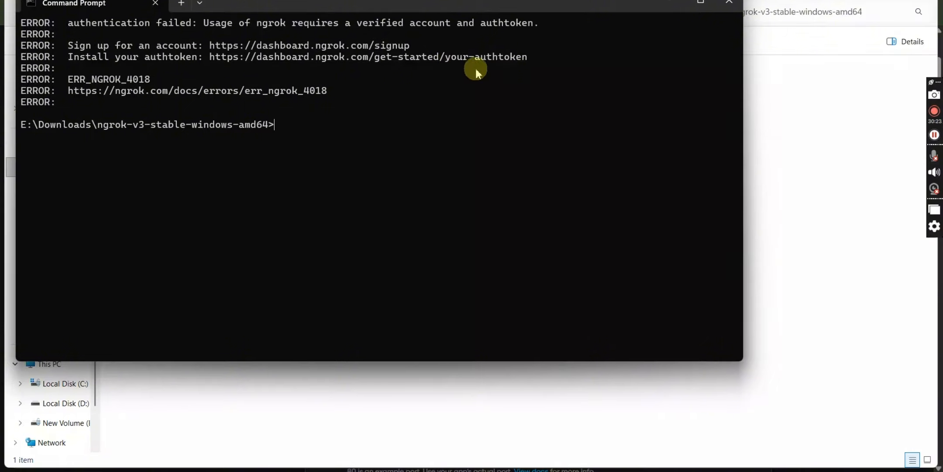
{"action": "left_click_drag", "start_coordinate": [429, 43], "coordinate": [210, 51]}
{"action": "key", "text": "ctrl+c"}
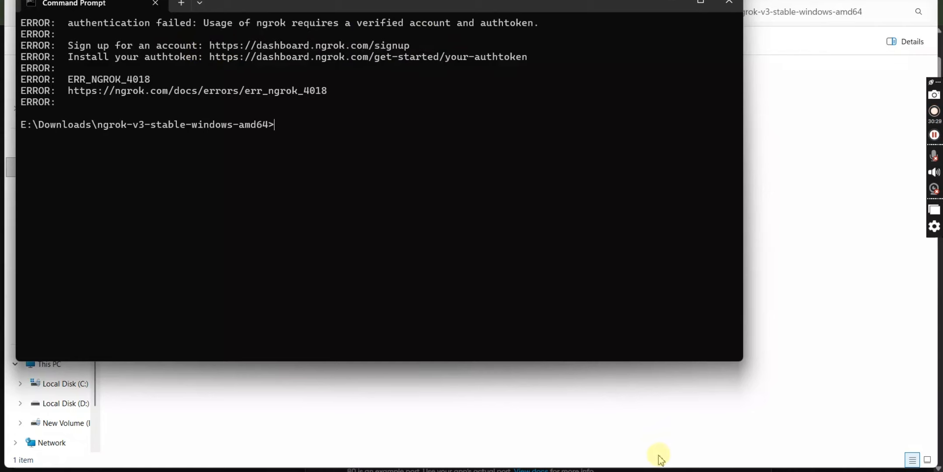
{"action": "left_click", "coordinate": [654, 471]}
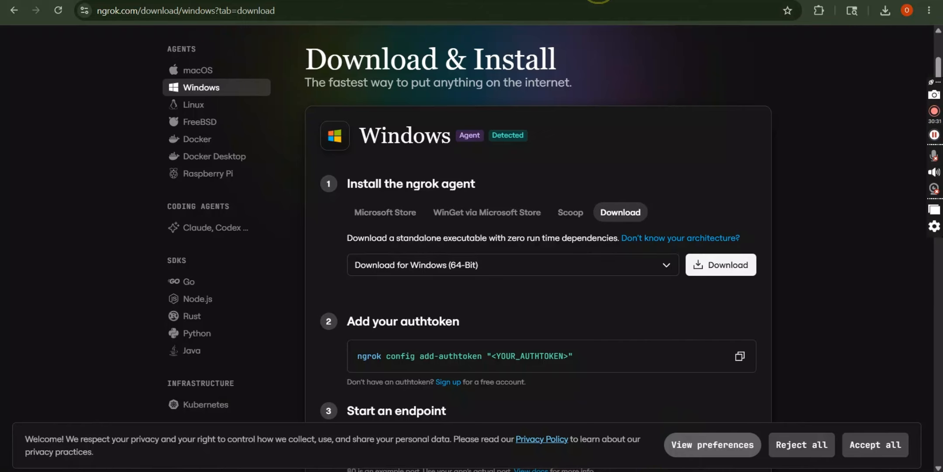
{"action": "left_click", "coordinate": [600, 1]}
{"action": "key", "text": "ctrl+v"}
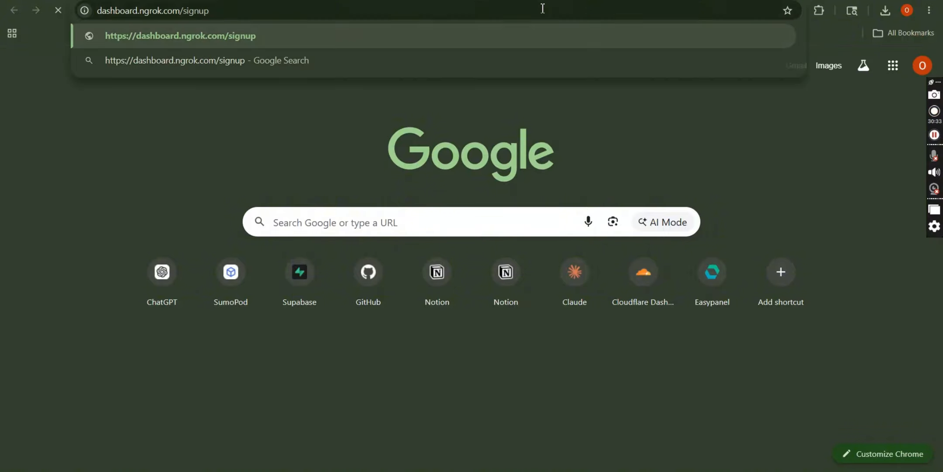
{"action": "key", "text": "Return"}
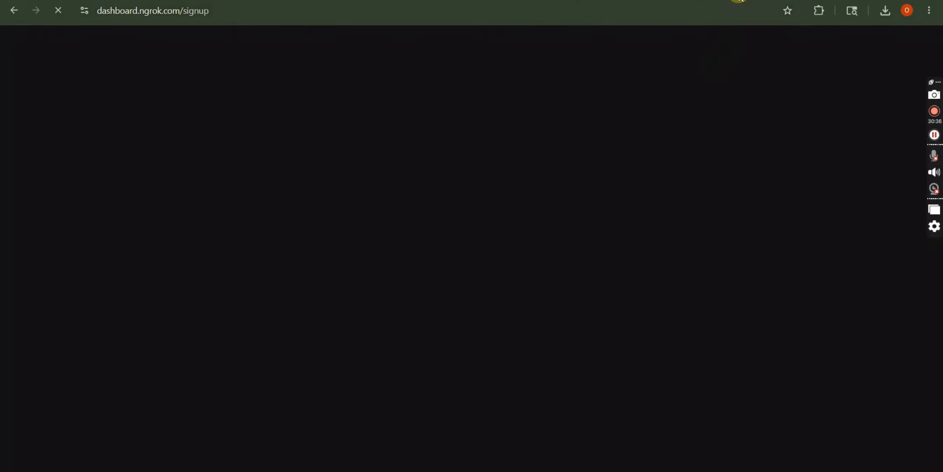
{"action": "left_click", "coordinate": [742, 0]}
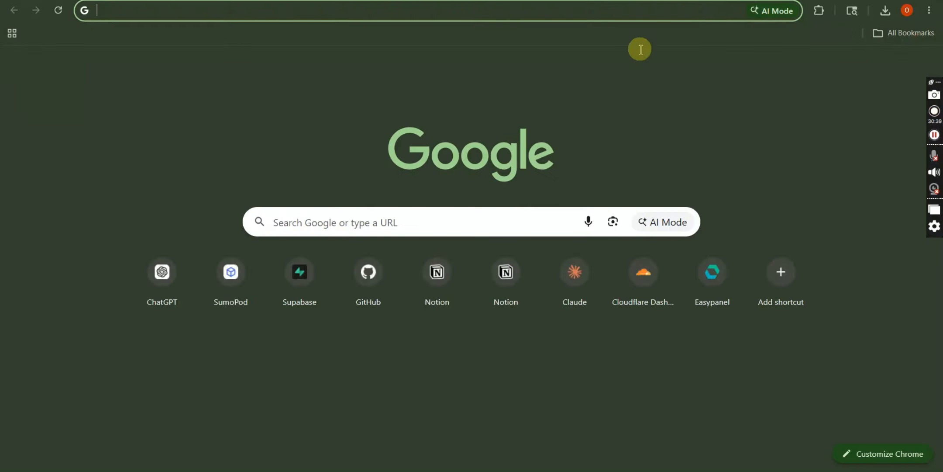
{"action": "key", "text": "alt+Tab"}
{"action": "left_click_drag", "start_coordinate": [541, 56], "coordinate": [211, 61]}
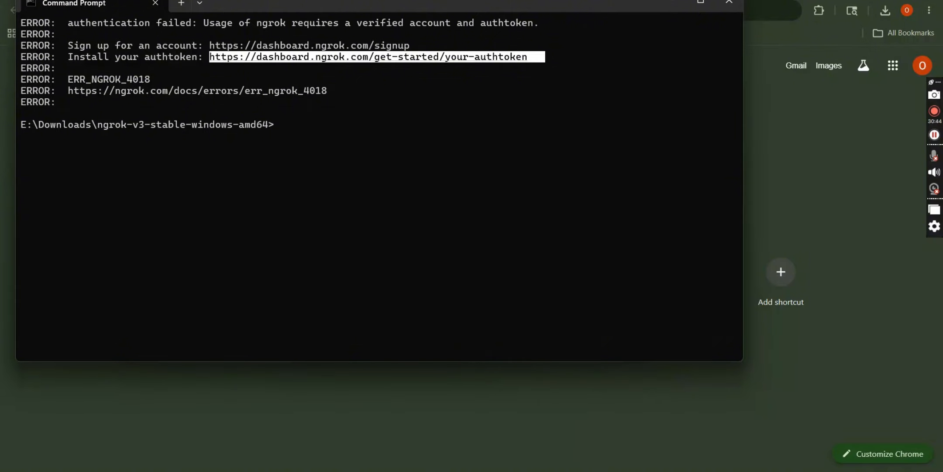
{"action": "left_click", "coordinate": [791, 77]}
{"action": "left_click", "coordinate": [680, 13]}
{"action": "key", "text": "ctrl+v"}
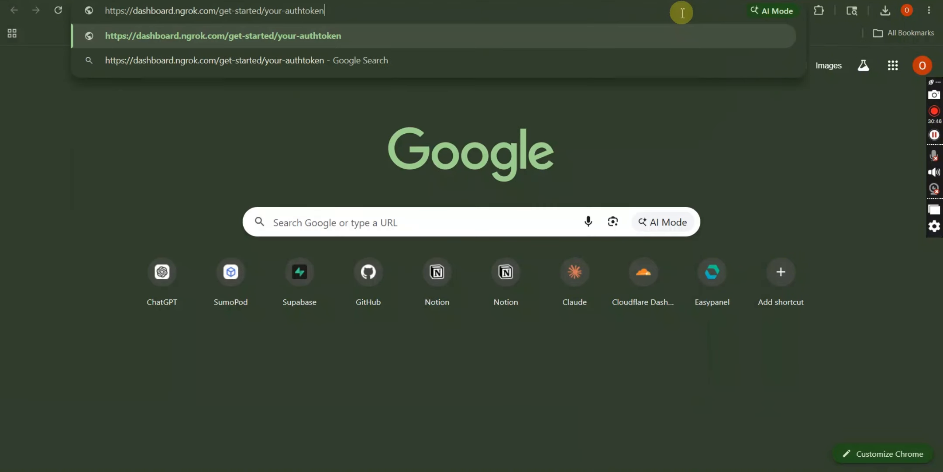
{"action": "key", "text": "Return"}
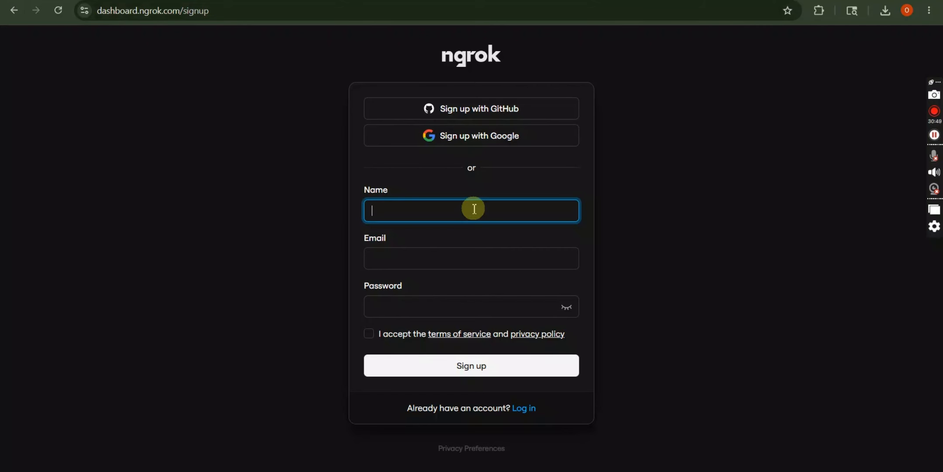
Step: Sign up for ngrok with GitHub, authorize ngrok-private, and log in with GitHub
{"action": "left_click", "coordinate": [483, 116]}
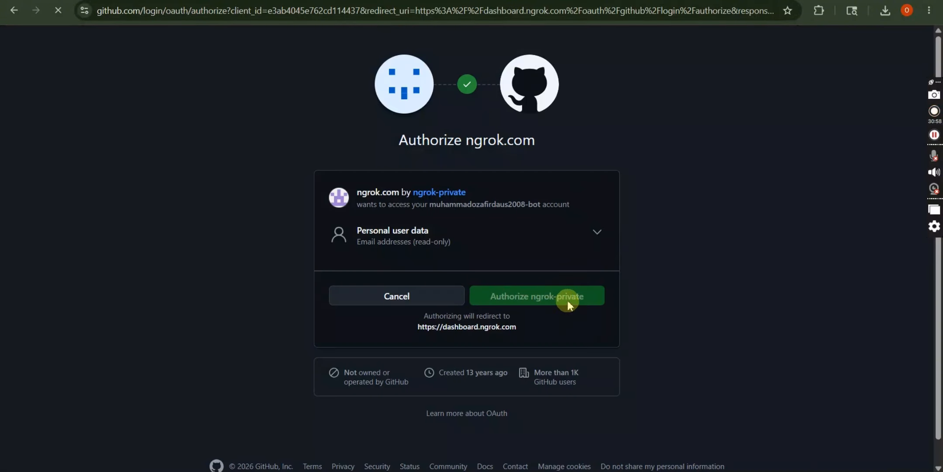
{"action": "left_click", "coordinate": [569, 305]}
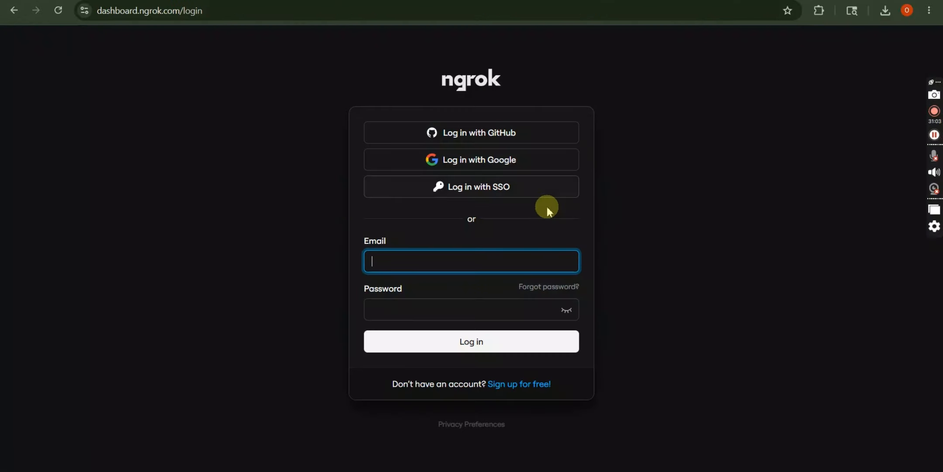
{"action": "left_click", "coordinate": [505, 138]}
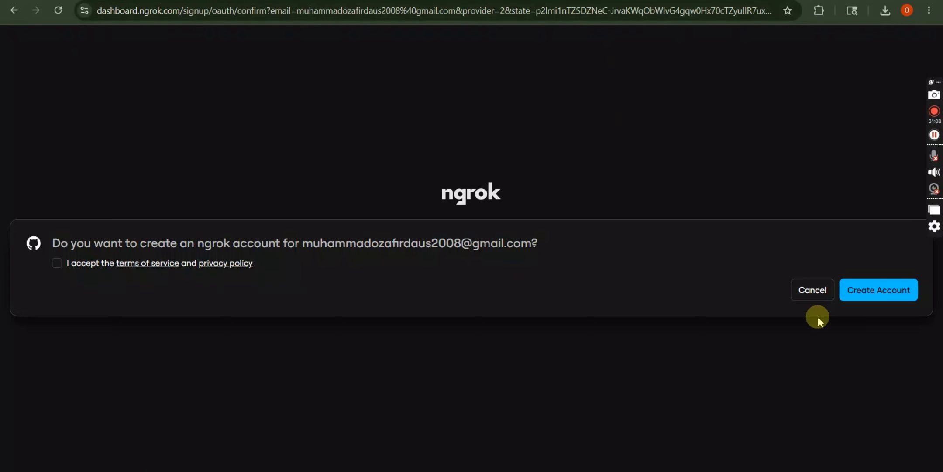
Step: Accept the terms of service and privacy policy, create the ngrok account, and skip the onboarding questionnaire
{"action": "left_click", "coordinate": [875, 295]}
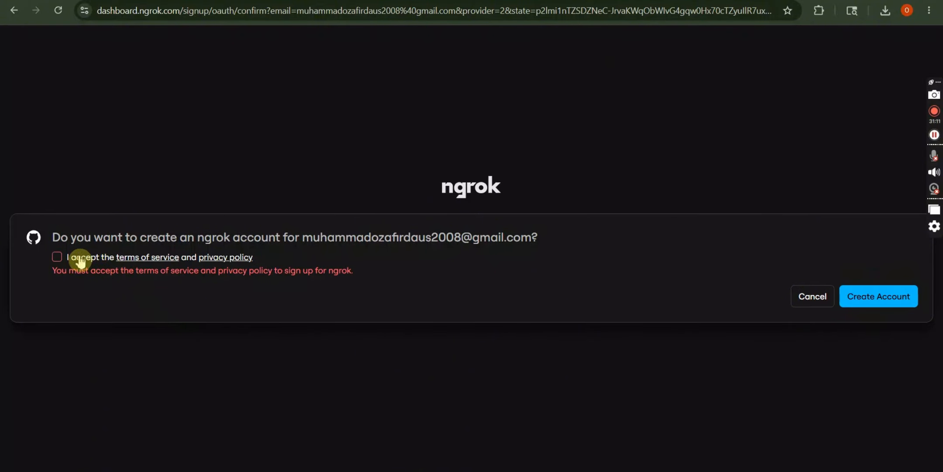
{"action": "left_click", "coordinate": [57, 257]}
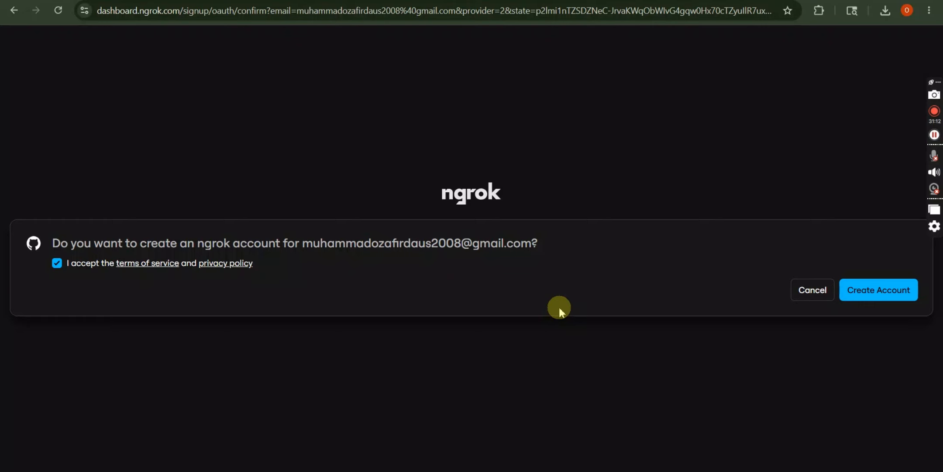
{"action": "left_click", "coordinate": [897, 289]}
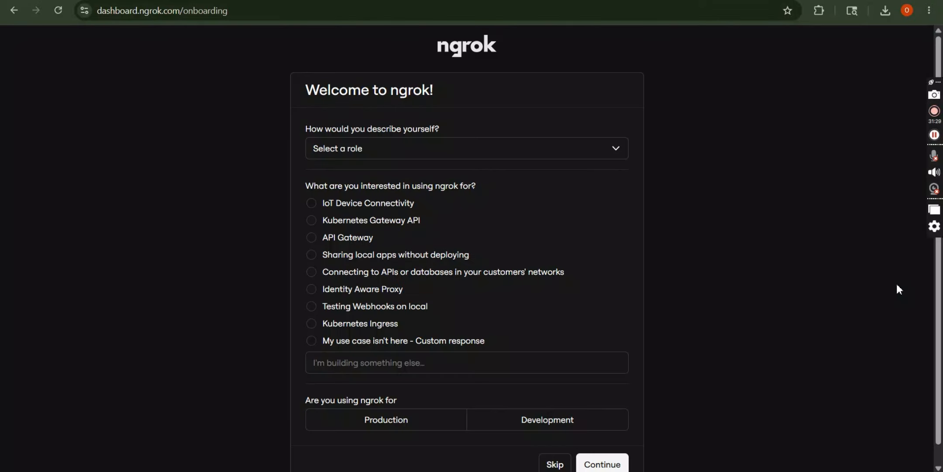
{"action": "scroll", "coordinate": [522, 393], "scroll_direction": "down", "scroll_amount": 1}
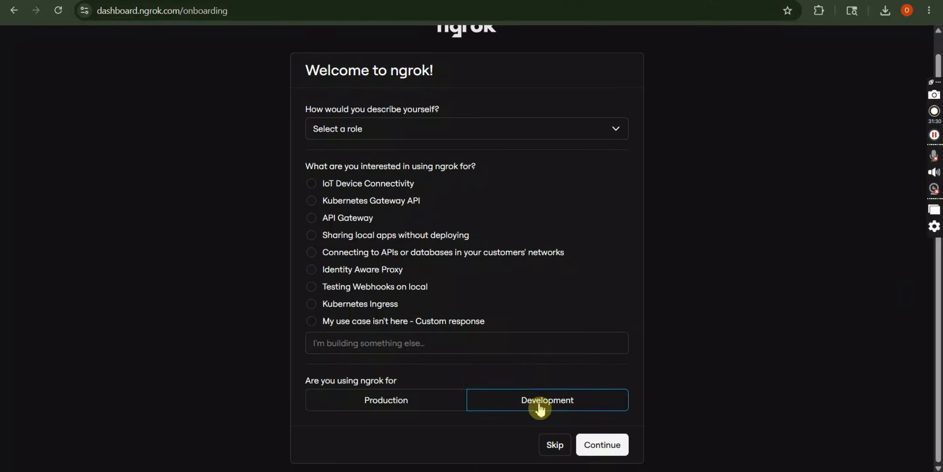
{"action": "left_click", "coordinate": [556, 446]}
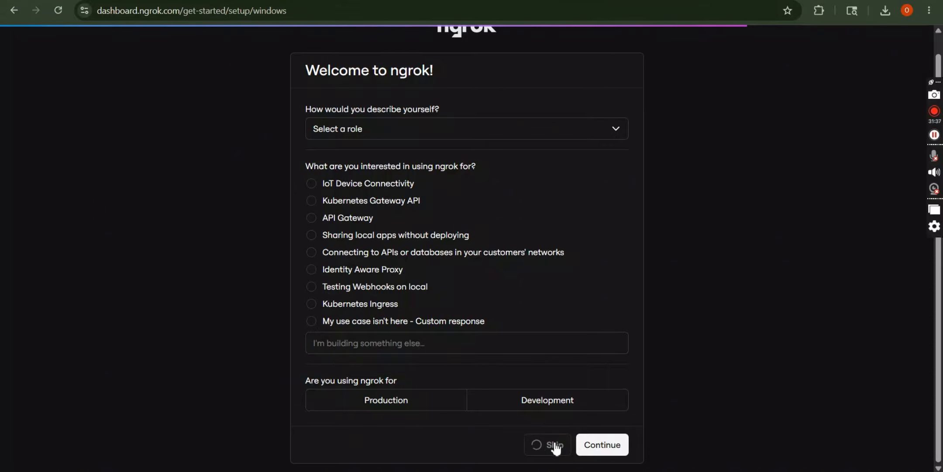
Step: Look through the ngrok dashboard's setup page and navigation, and open the Your Authtoken page
{"action": "scroll", "coordinate": [556, 446], "scroll_direction": "down", "scroll_amount": 3}
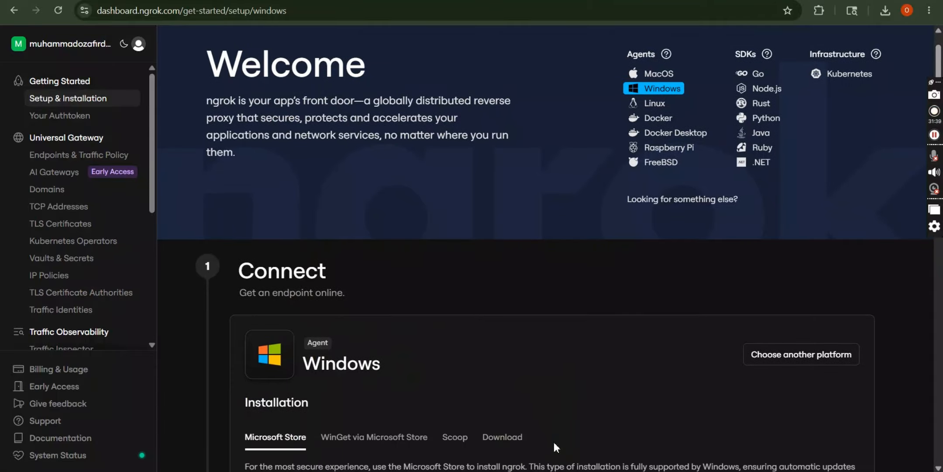
{"action": "scroll", "coordinate": [555, 446], "scroll_direction": "up", "scroll_amount": 1}
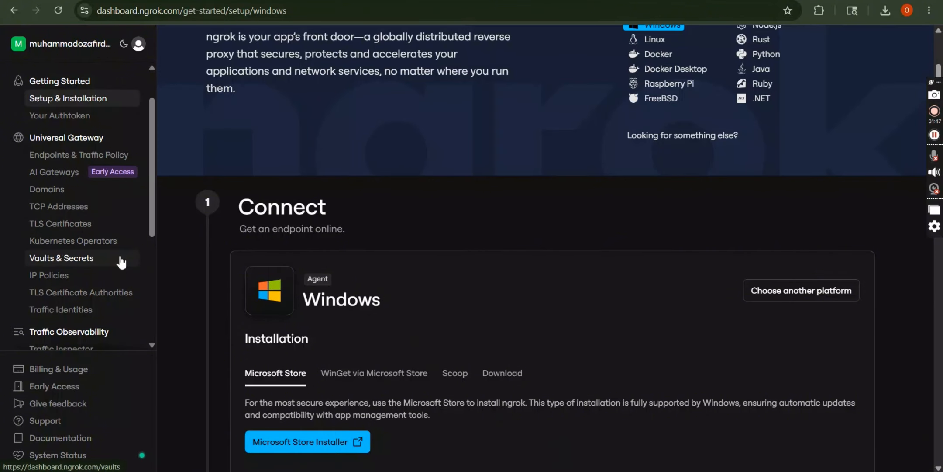
{"action": "scroll", "coordinate": [121, 262], "scroll_direction": "down", "scroll_amount": 3}
{"action": "scroll", "coordinate": [118, 256], "scroll_direction": "down", "scroll_amount": 3}
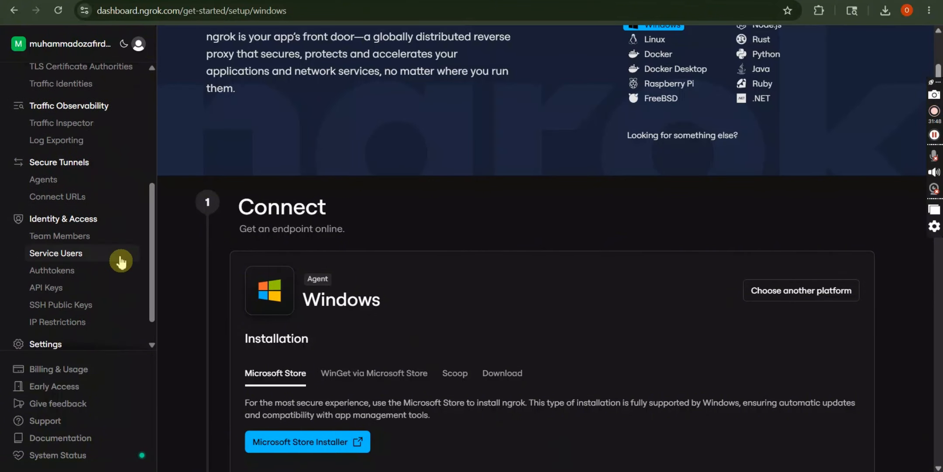
{"action": "scroll", "coordinate": [121, 262], "scroll_direction": "up", "scroll_amount": 3}
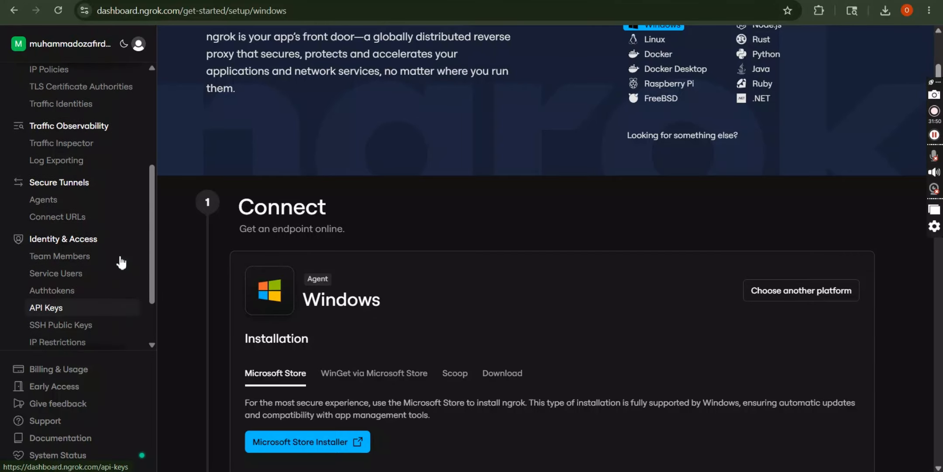
{"action": "scroll", "coordinate": [122, 262], "scroll_direction": "up", "scroll_amount": 3}
{"action": "left_click", "coordinate": [118, 115]}
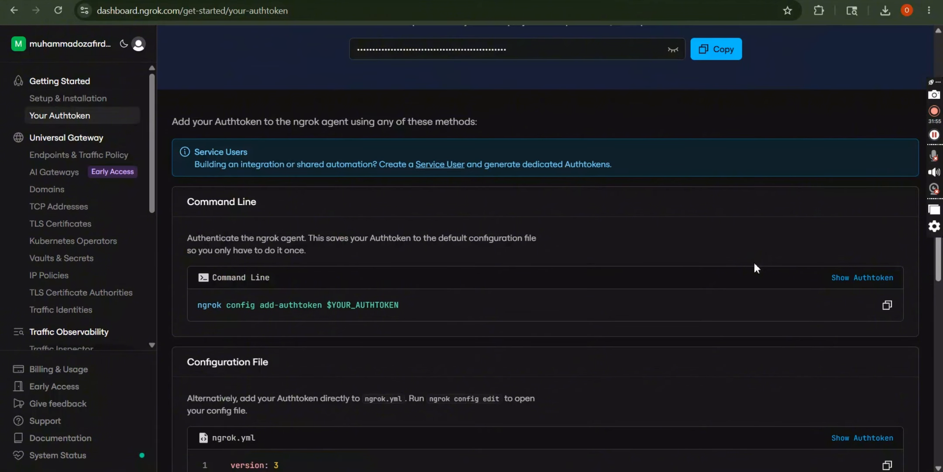
Step: Reveal and copy the personal authtoken, and return to Command Prompt
{"action": "scroll", "coordinate": [754, 262], "scroll_direction": "up", "scroll_amount": 2}
{"action": "left_click", "coordinate": [678, 144]}
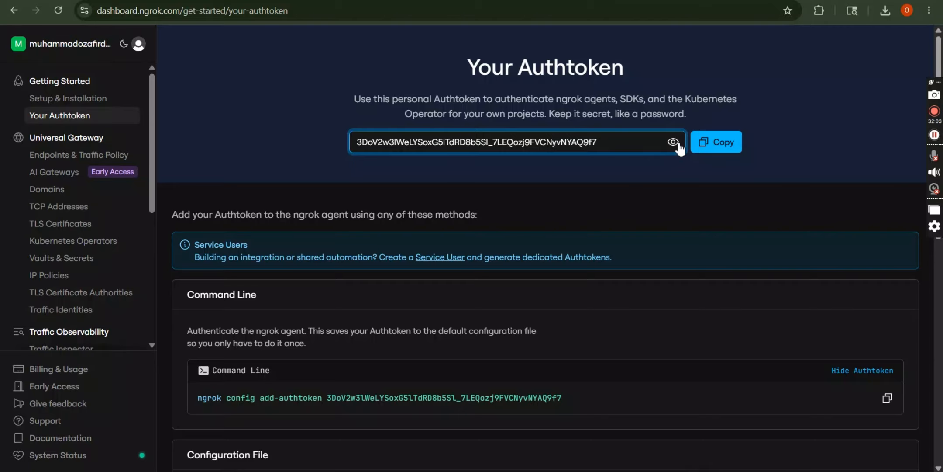
{"action": "left_click", "coordinate": [718, 120]}
{"action": "left_click", "coordinate": [728, 144]}
{"action": "key", "text": "alt+Tab"}
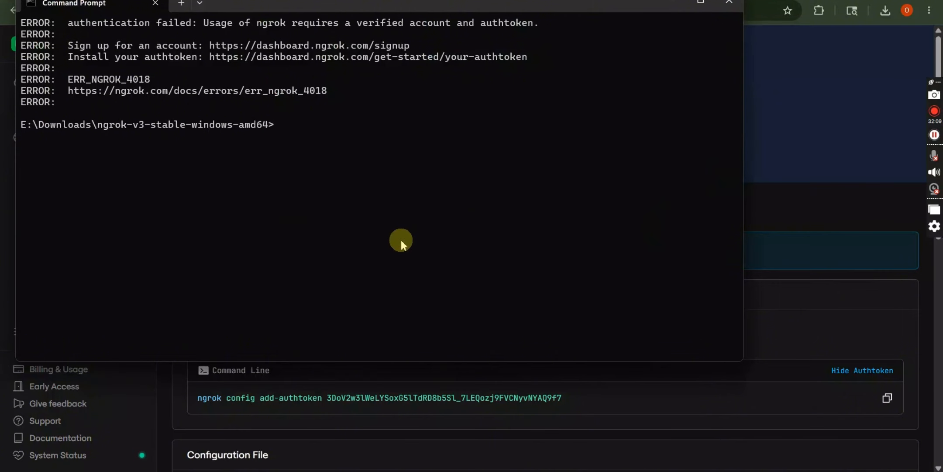
Step: Add the personal authtoken to ngrok's configuration with ngrok config add-authtoken and start the tunnel with ngrok http 3000
{"action": "type", "text": "ngrok ad"}
{"action": "key", "text": "BackSpace"}
{"action": "key", "text": "BackSpace"}
{"action": "key", "text": "BackSpace"}
{"action": "type", "text": "config "}
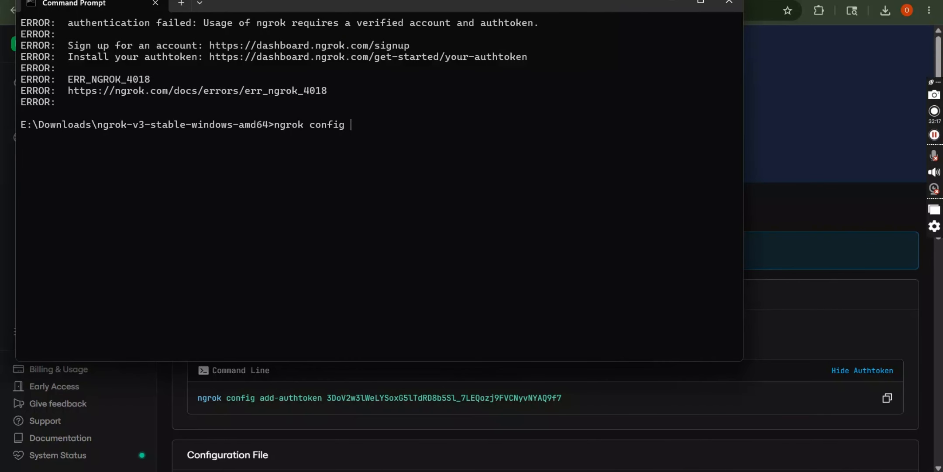
{"action": "type", "text": "add-auth"}
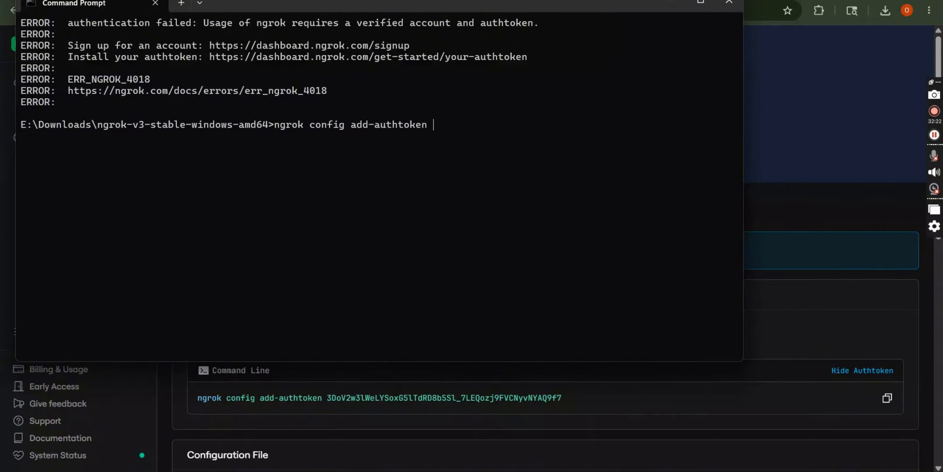
{"action": "key", "text": "ctrl+v"}
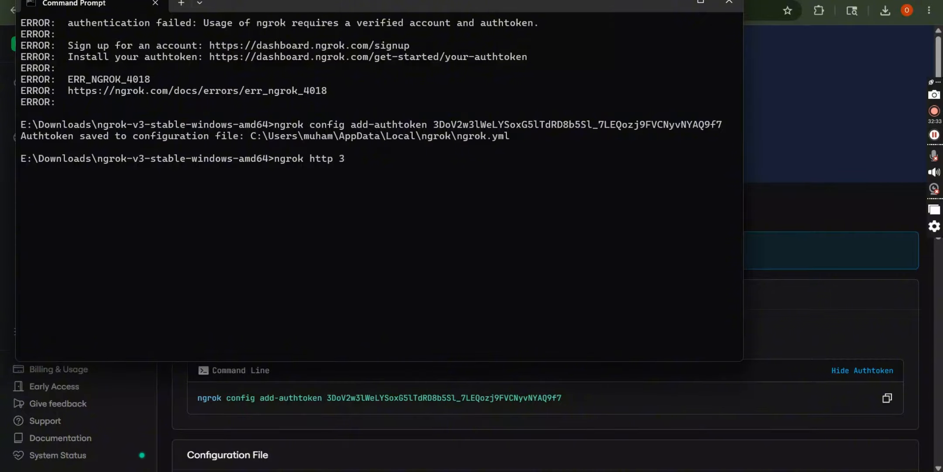
{"action": "key", "text": "Return"}
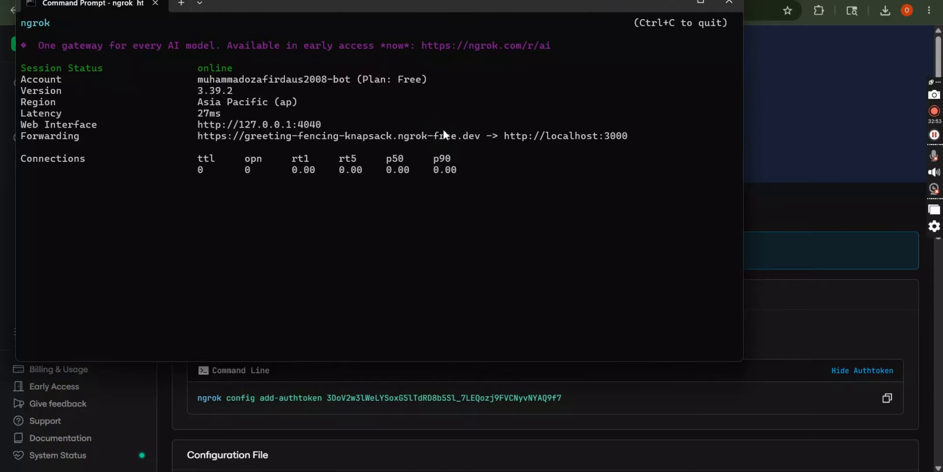
{"action": "left_click", "coordinate": [470, 128]}
{"action": "double_click", "coordinate": [471, 136]}
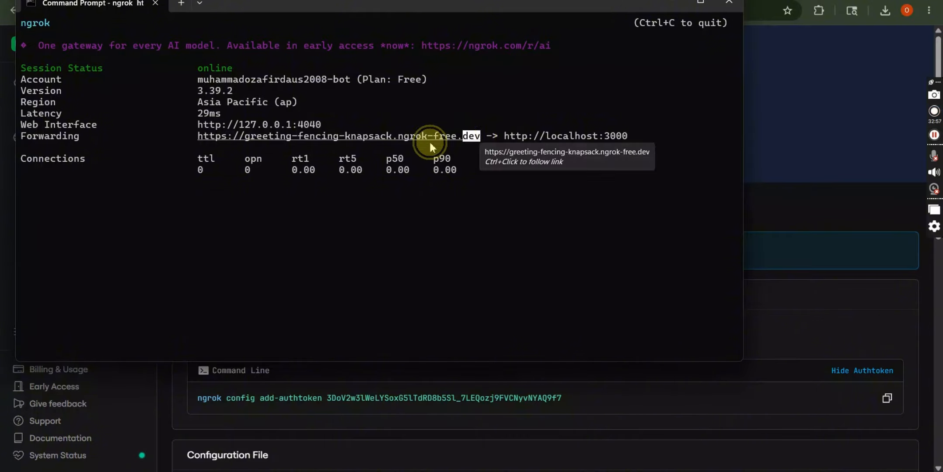
{"action": "left_click_drag", "start_coordinate": [430, 146], "coordinate": [186, 122]}
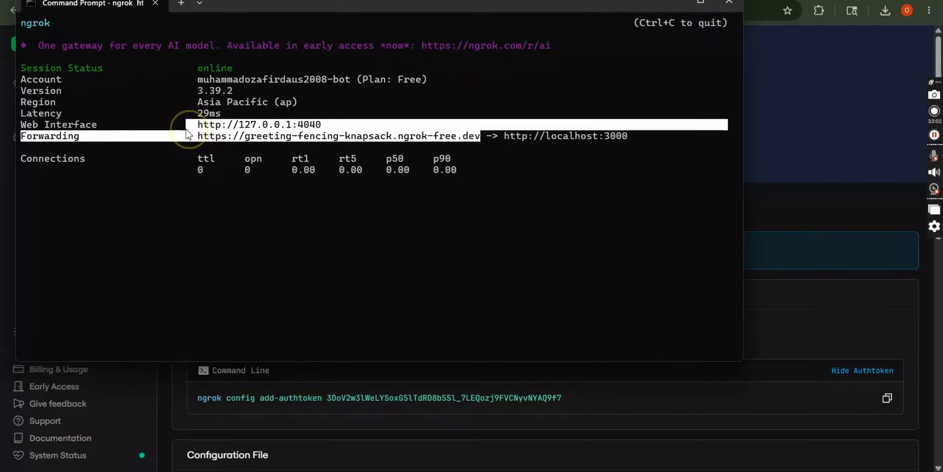
{"action": "left_click", "coordinate": [485, 137]}
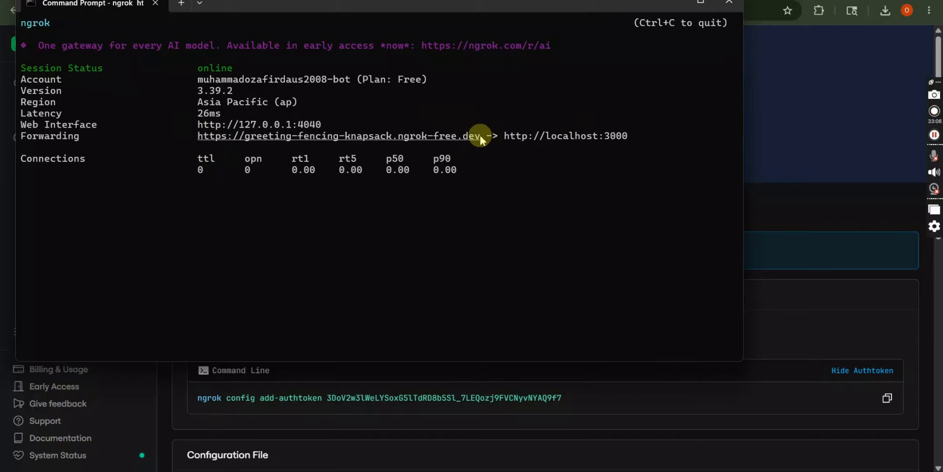
{"action": "left_click_drag", "start_coordinate": [480, 135], "coordinate": [198, 140]}
{"action": "key", "text": "ctrl+c"}
{"action": "left_click", "coordinate": [849, 39]}
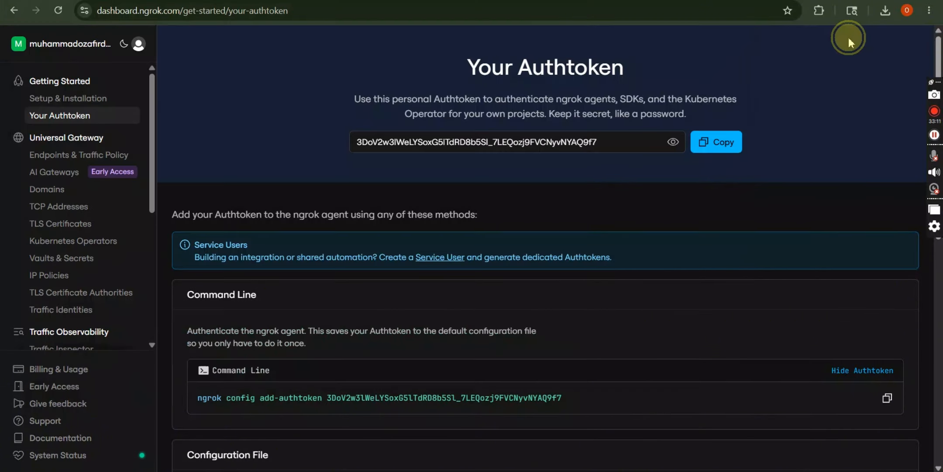
{"action": "key", "text": "ctrl+Tab"}
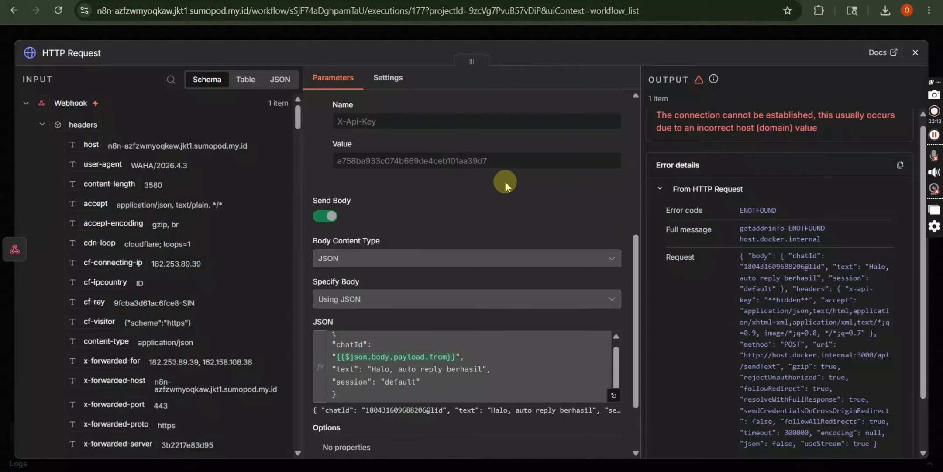
{"action": "left_click", "coordinate": [501, 35]}
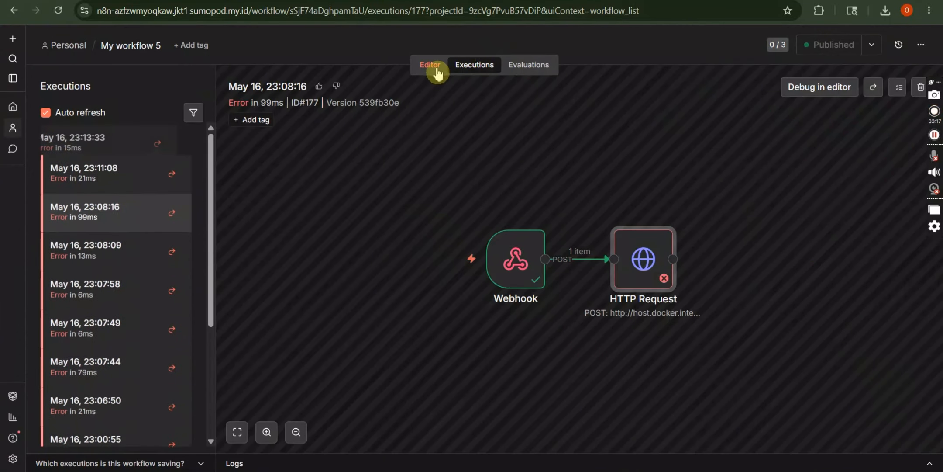
{"action": "left_click", "coordinate": [432, 66]}
{"action": "left_click", "coordinate": [606, 262]}
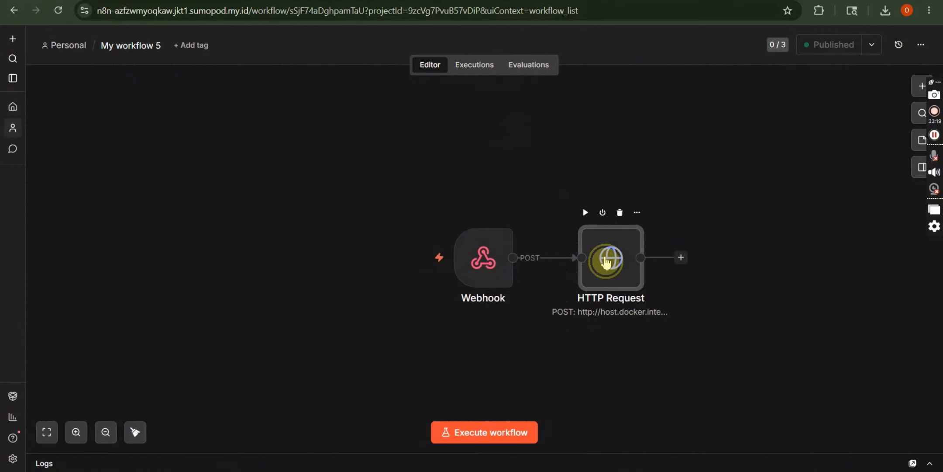
{"action": "key", "text": "Return"}
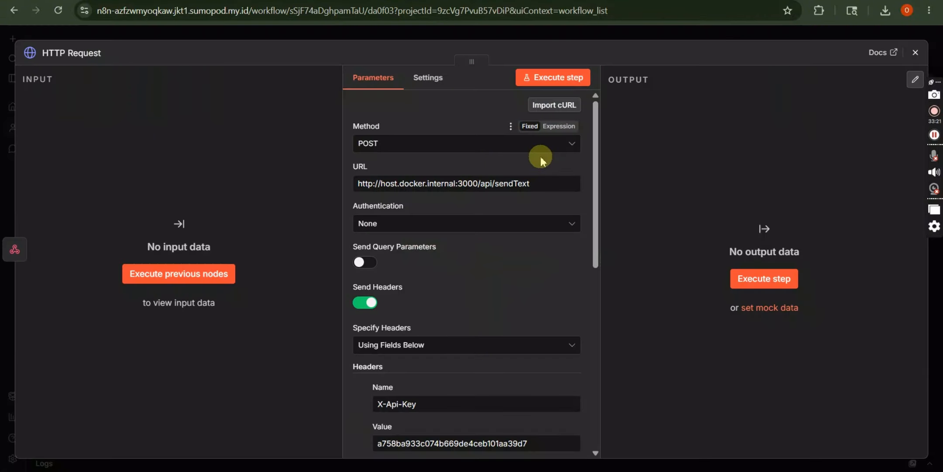
{"action": "triple_click", "coordinate": [512, 183]}
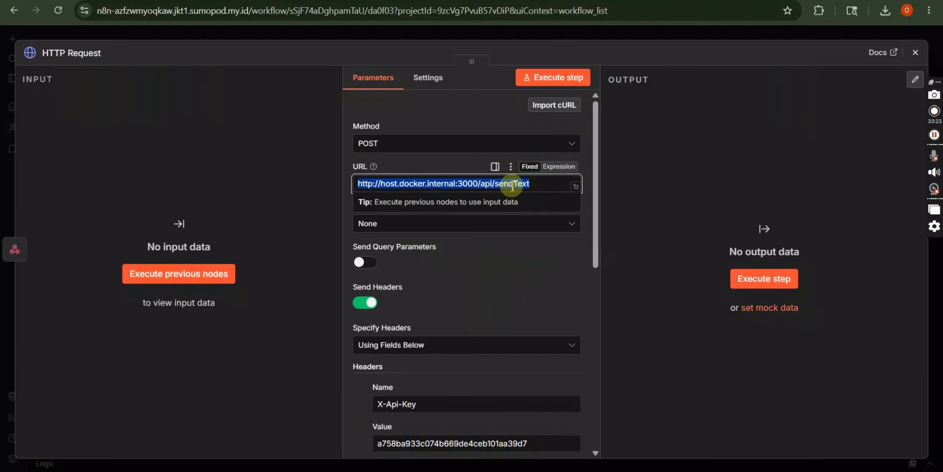
{"action": "key", "text": "ctrl+v"}
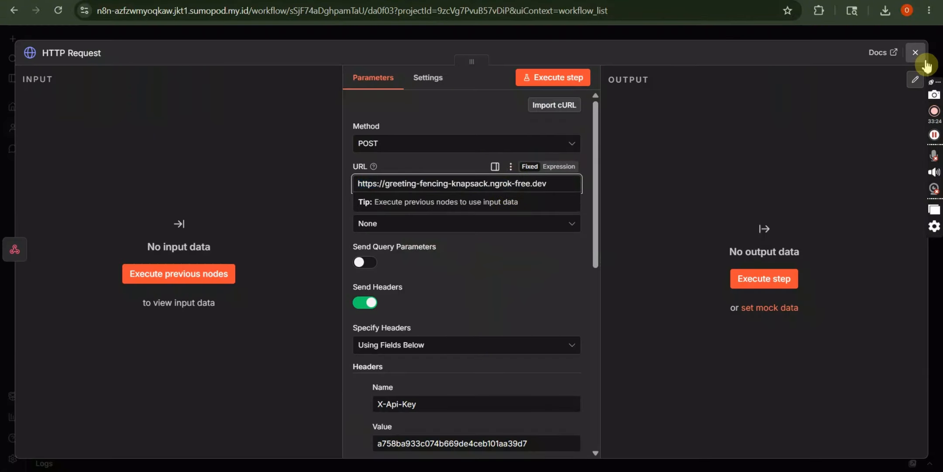
{"action": "left_click", "coordinate": [916, 52]}
{"action": "left_click", "coordinate": [842, 57]}
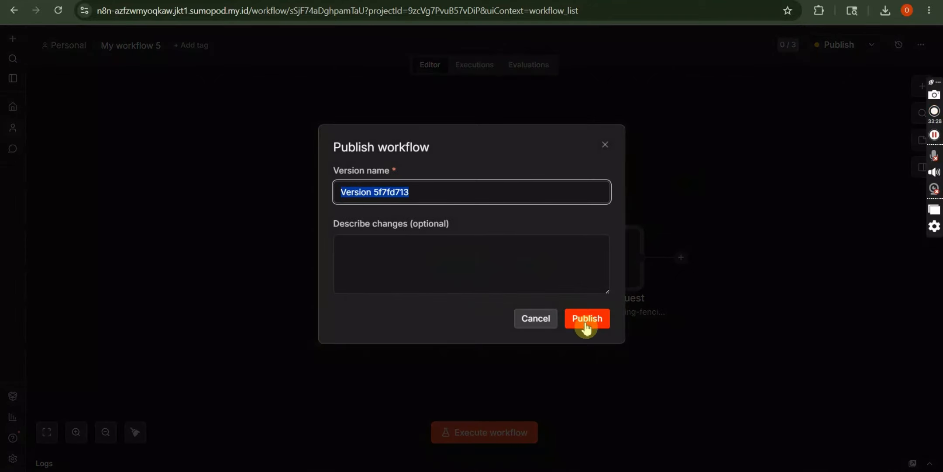
{"action": "left_click", "coordinate": [586, 327]}
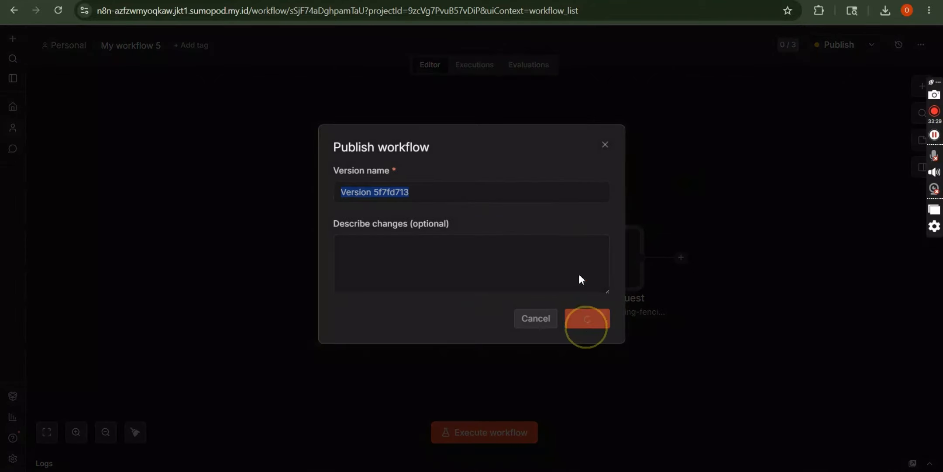
Step: Open the newest execution of the workflow and examine the HTTP Request node's parameters and error output
{"action": "left_click", "coordinate": [483, 69]}
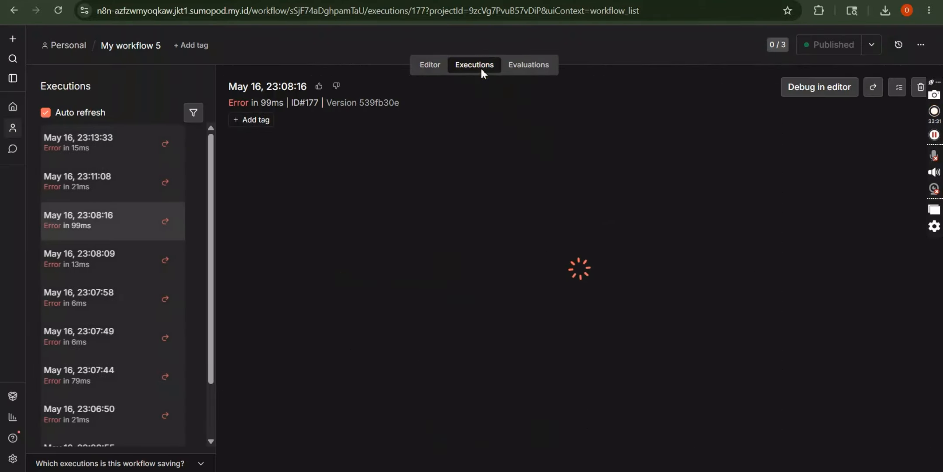
{"action": "left_click", "coordinate": [124, 142]}
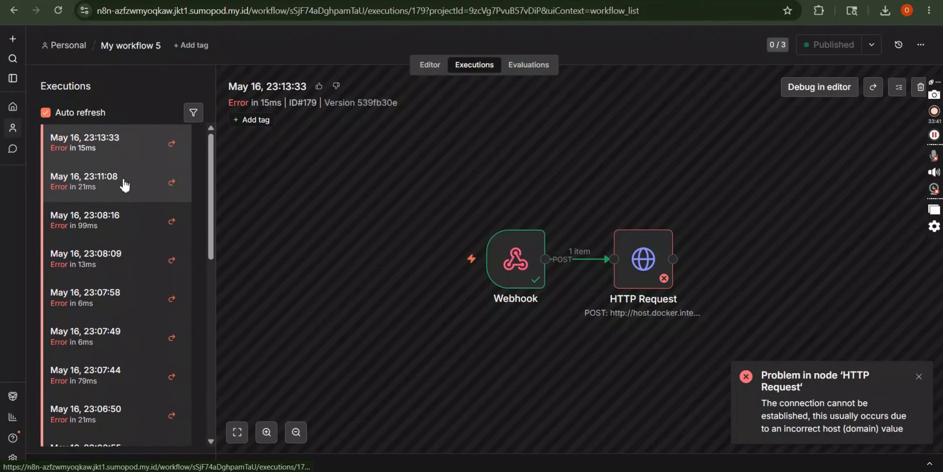
{"action": "left_click", "coordinate": [131, 139]}
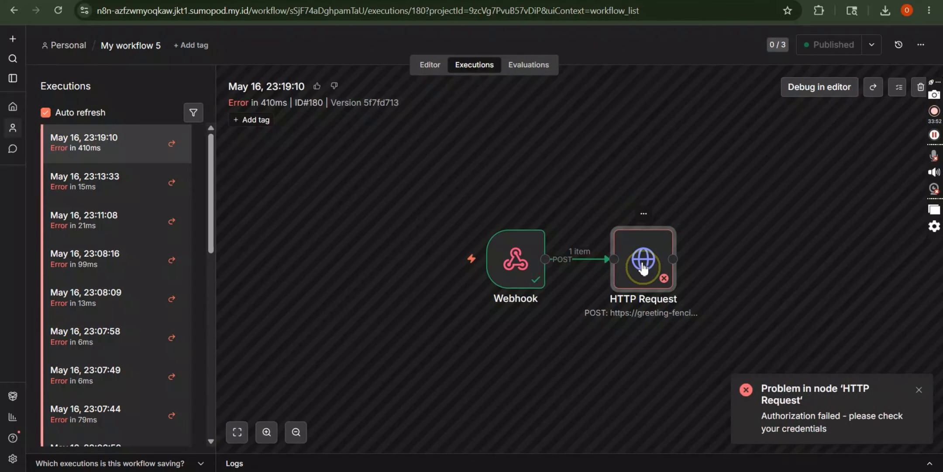
{"action": "double_click", "coordinate": [644, 267]}
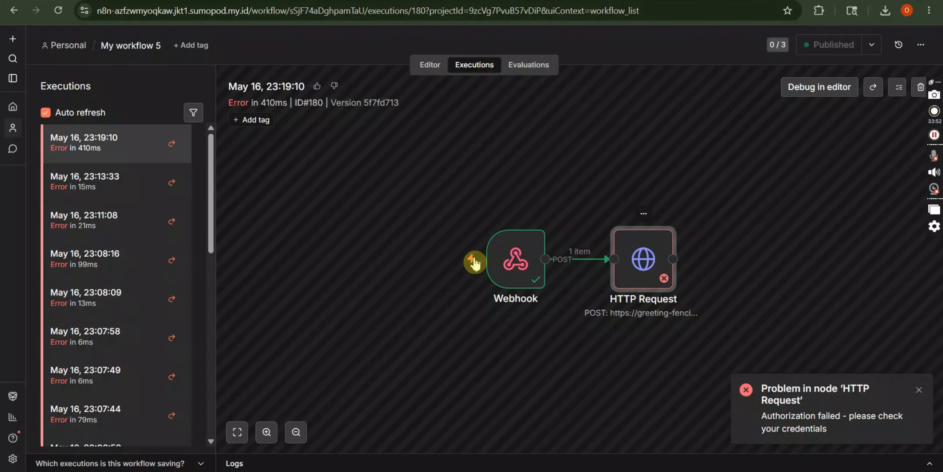
{"action": "scroll", "coordinate": [498, 281], "scroll_direction": "down", "scroll_amount": 10}
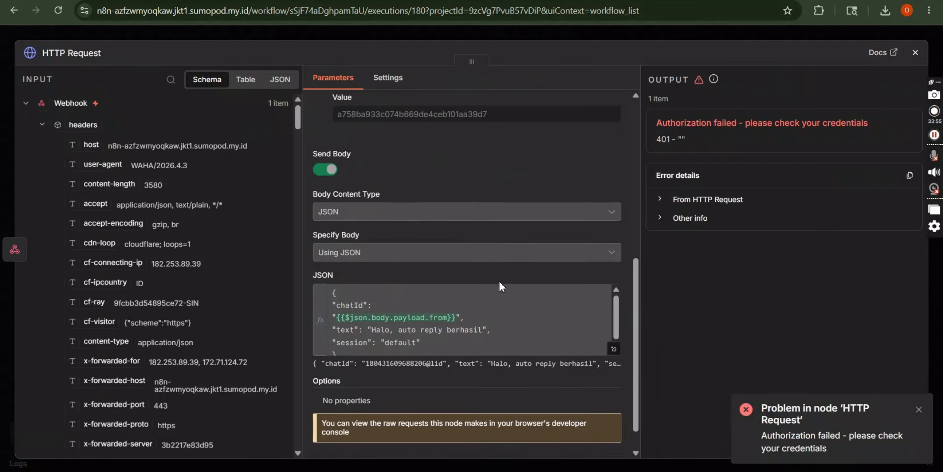
{"action": "scroll", "coordinate": [500, 282], "scroll_direction": "up", "scroll_amount": 1}
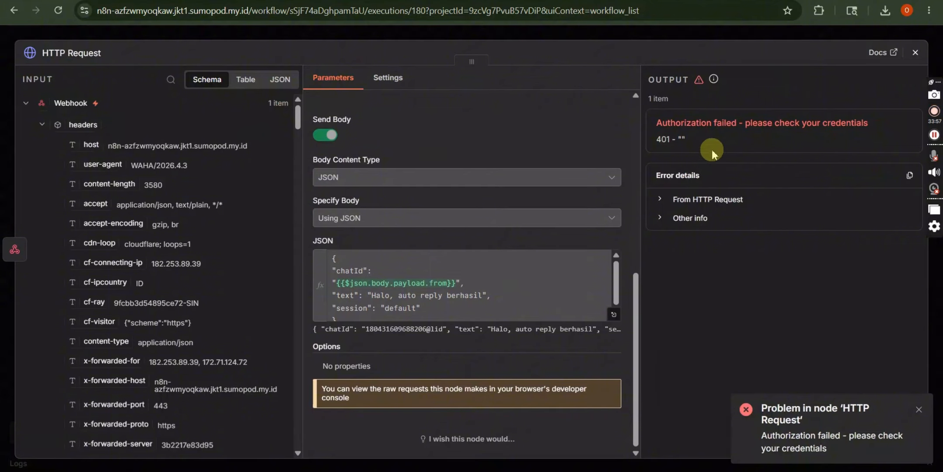
{"action": "scroll", "coordinate": [491, 170], "scroll_direction": "up", "scroll_amount": 10}
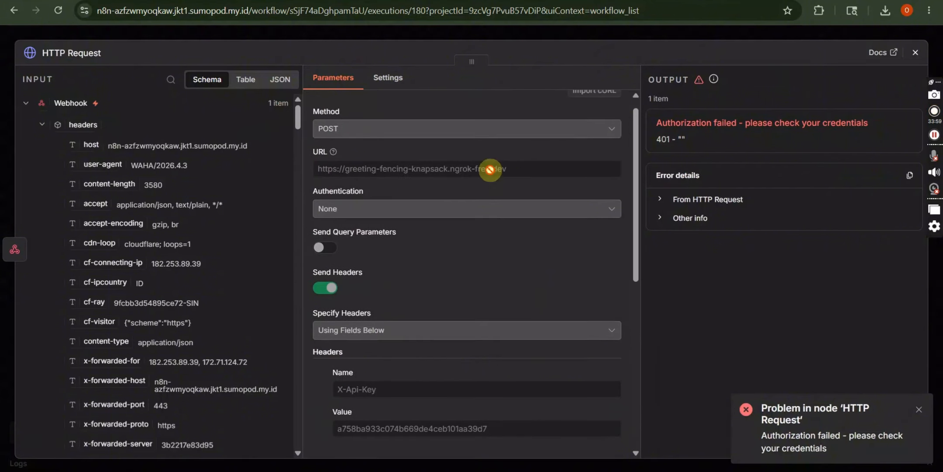
{"action": "left_click", "coordinate": [915, 53]}
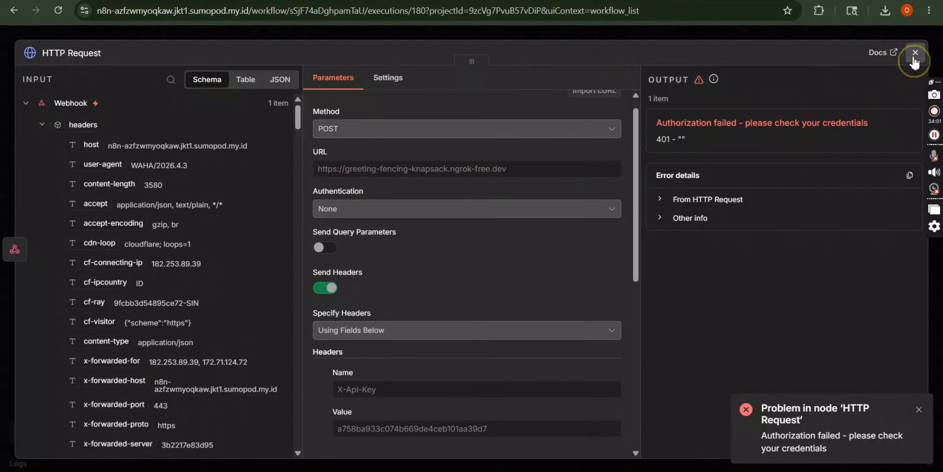
{"action": "left_click", "coordinate": [432, 66]}
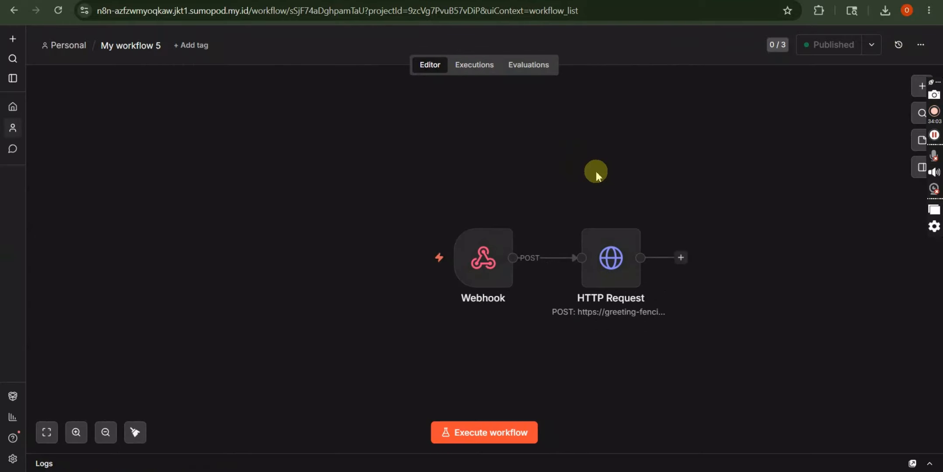
{"action": "key", "text": "alt+Tab"}
{"action": "left_click_drag", "start_coordinate": [636, 137], "coordinate": [505, 140]}
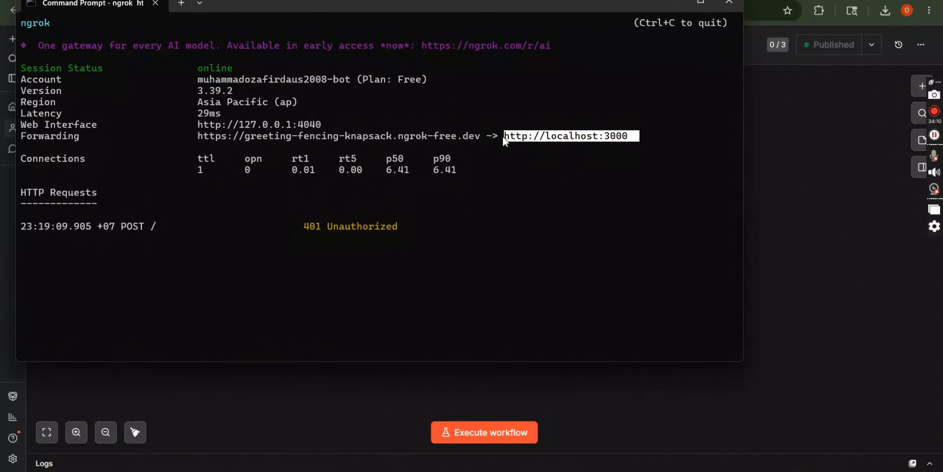
{"action": "key", "text": "ctrl+c"}
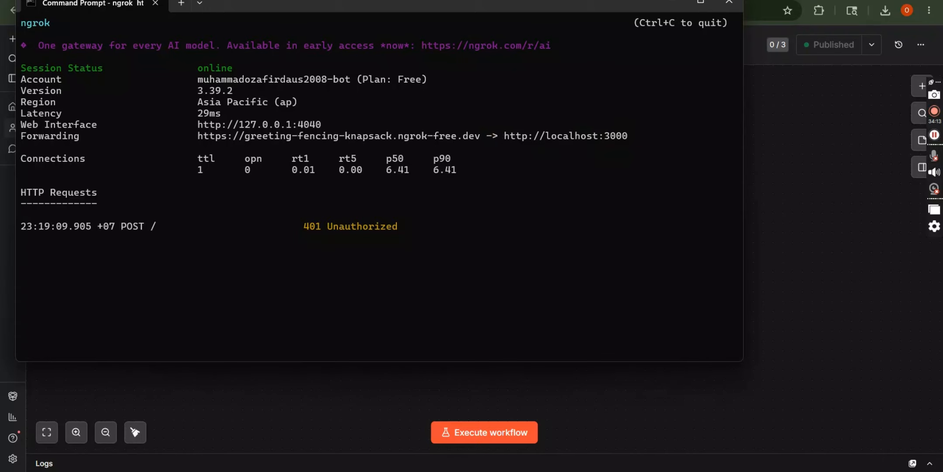
{"action": "key", "text": "alt+Tab"}
{"action": "mouse_move", "coordinate": [631, 238]}
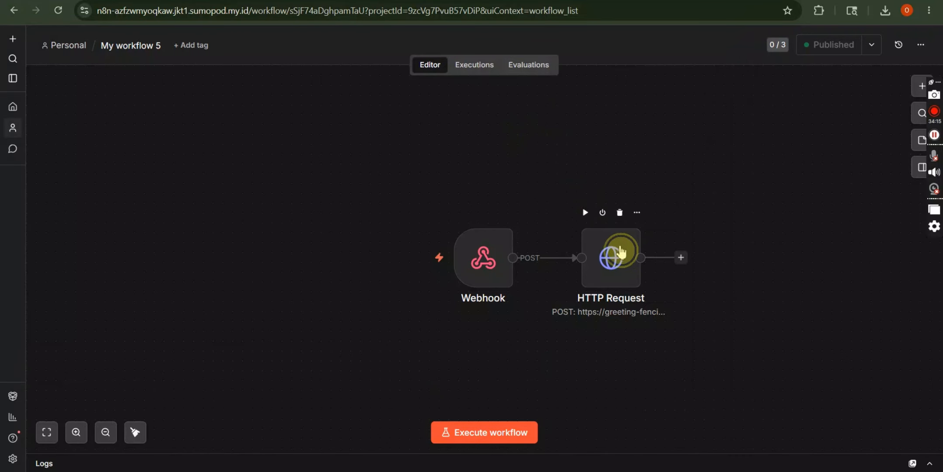
{"action": "double_click", "coordinate": [621, 252]}
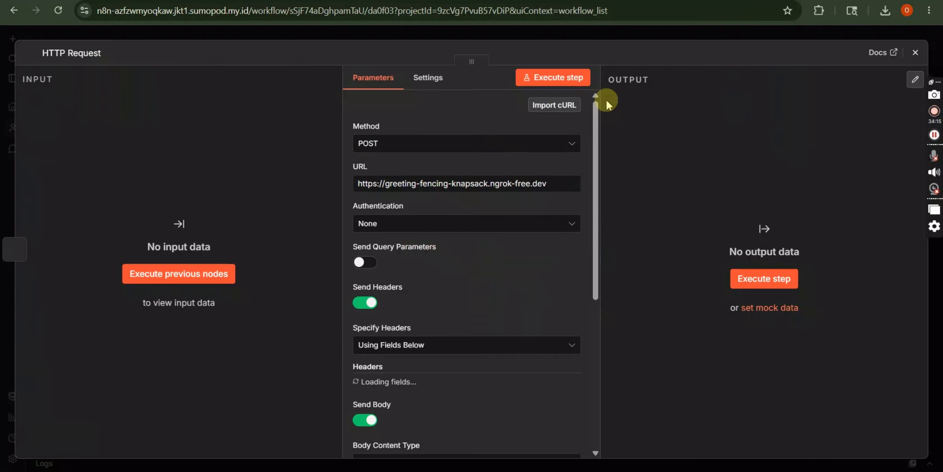
{"action": "left_click", "coordinate": [533, 182]}
{"action": "key", "text": "ctrl+a"}
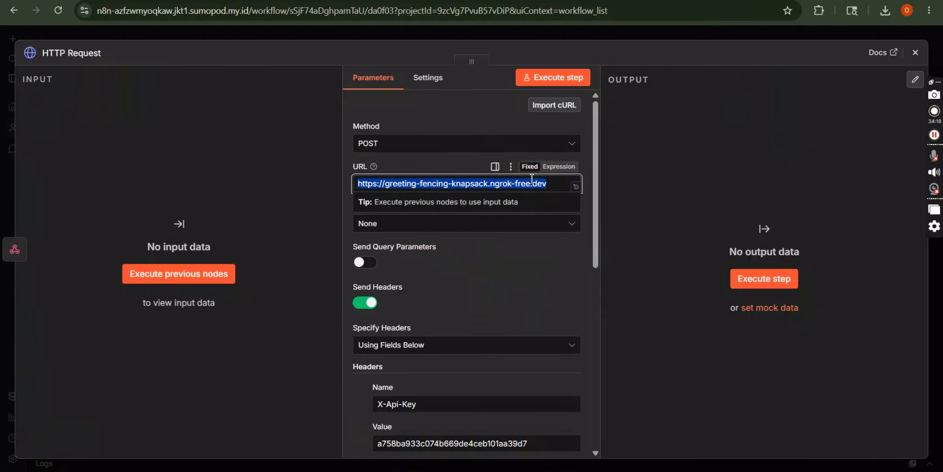
{"action": "key", "text": "ctrl+v"}
{"action": "left_click", "coordinate": [916, 52]}
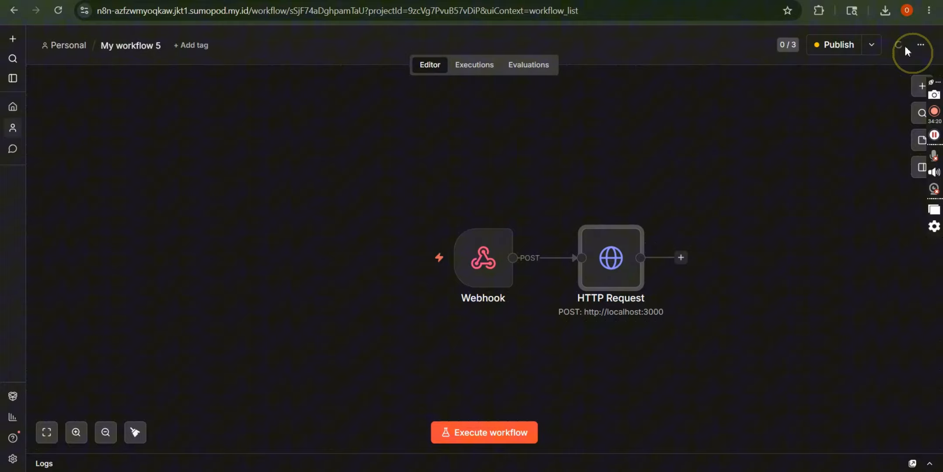
{"action": "left_click", "coordinate": [830, 45]}
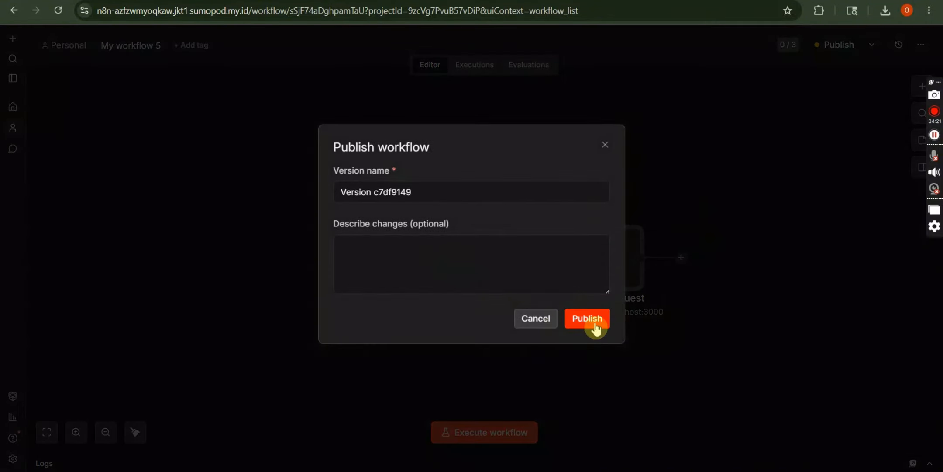
{"action": "left_click", "coordinate": [596, 326]}
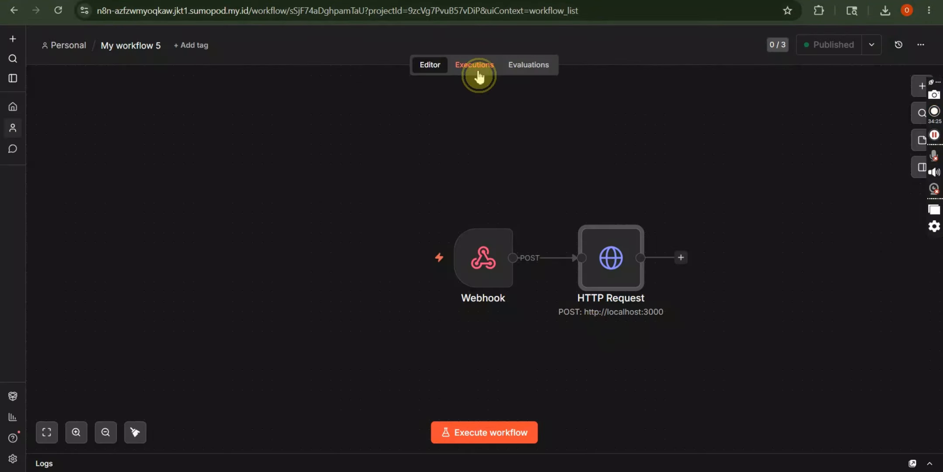
Step: Check the workflow's execution list for a run of the newly published version
{"action": "left_click", "coordinate": [479, 76]}
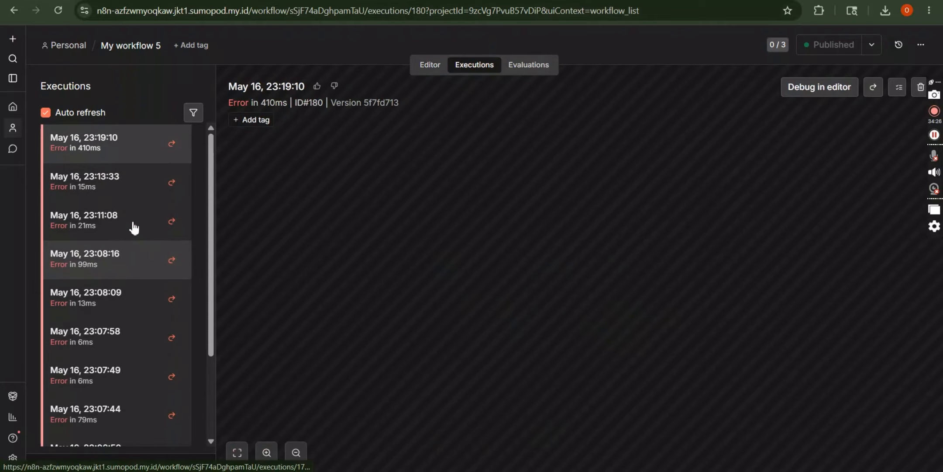
{"action": "scroll", "coordinate": [135, 227], "scroll_direction": "down", "scroll_amount": 2}
{"action": "scroll", "coordinate": [133, 225], "scroll_direction": "up", "scroll_amount": 2}
{"action": "left_click", "coordinate": [133, 118]}
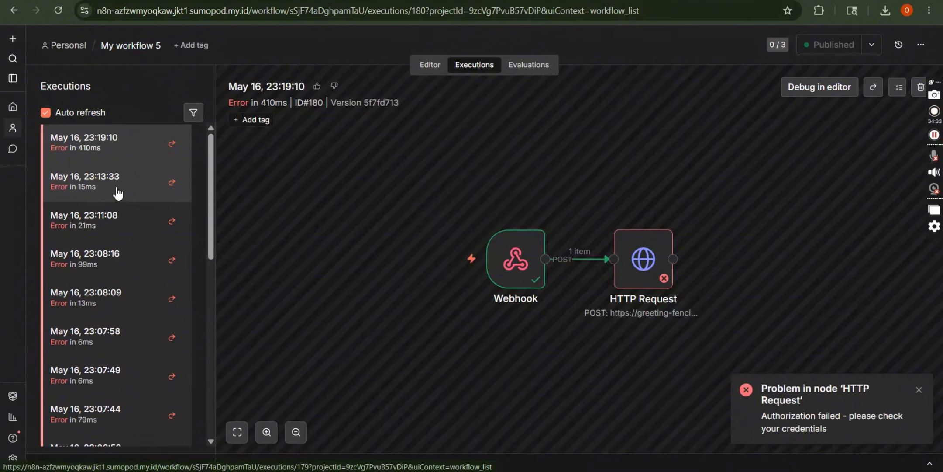
Step: Open the newest execution in the list and examine the HTTP Request node's parameters and error details
{"action": "left_click", "coordinate": [120, 147]}
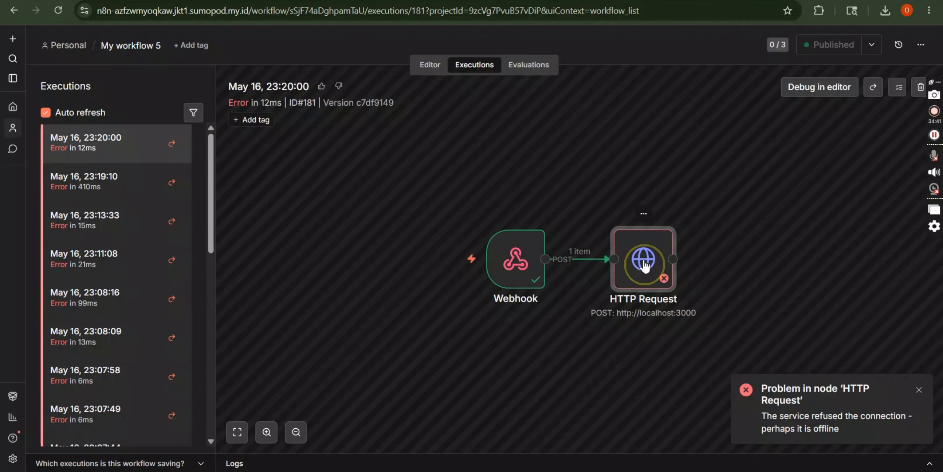
{"action": "double_click", "coordinate": [644, 262]}
{"action": "scroll", "coordinate": [555, 298], "scroll_direction": "down", "scroll_amount": 7}
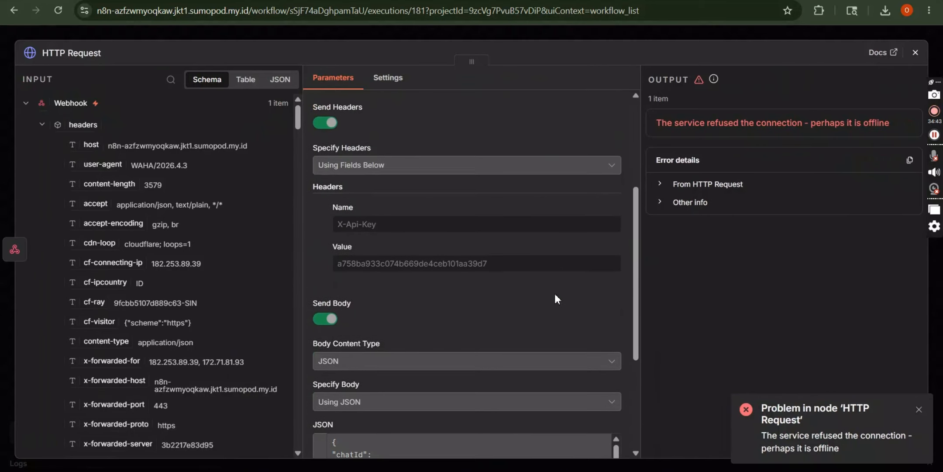
{"action": "scroll", "coordinate": [555, 299], "scroll_direction": "up", "scroll_amount": 8}
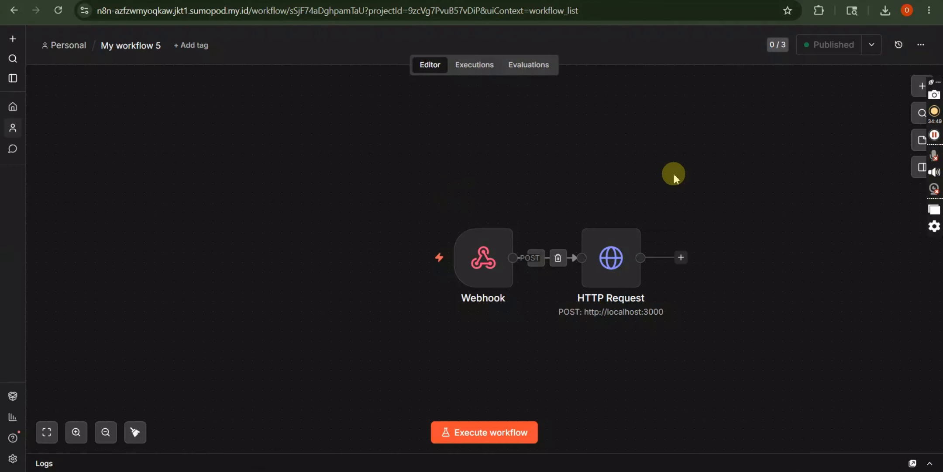
Step: Clear the HTTP Request node's URL in the workflow editor, then copy the public ngrok forwarding address from Command Prompt
{"action": "double_click", "coordinate": [607, 280]}
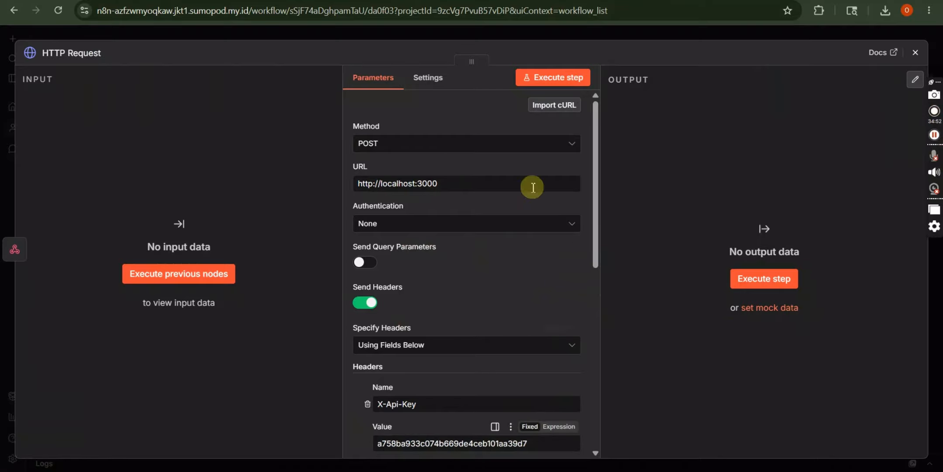
{"action": "triple_click", "coordinate": [474, 186]}
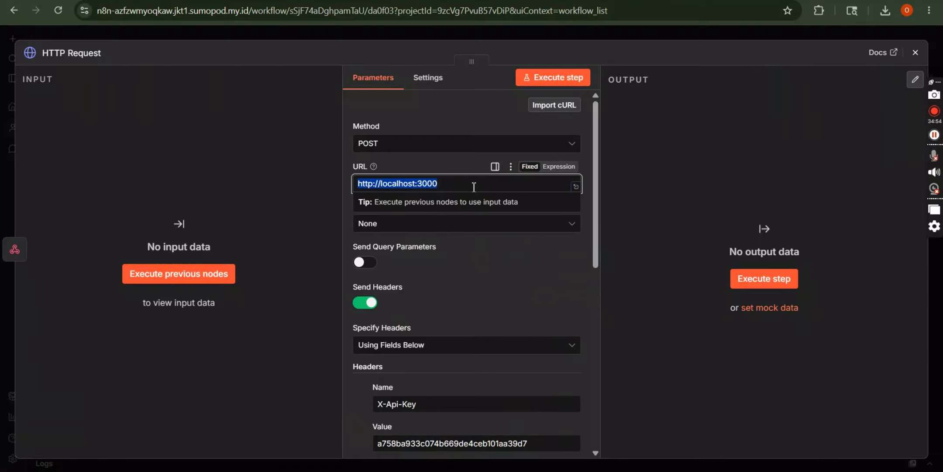
{"action": "key", "text": "BackSpace"}
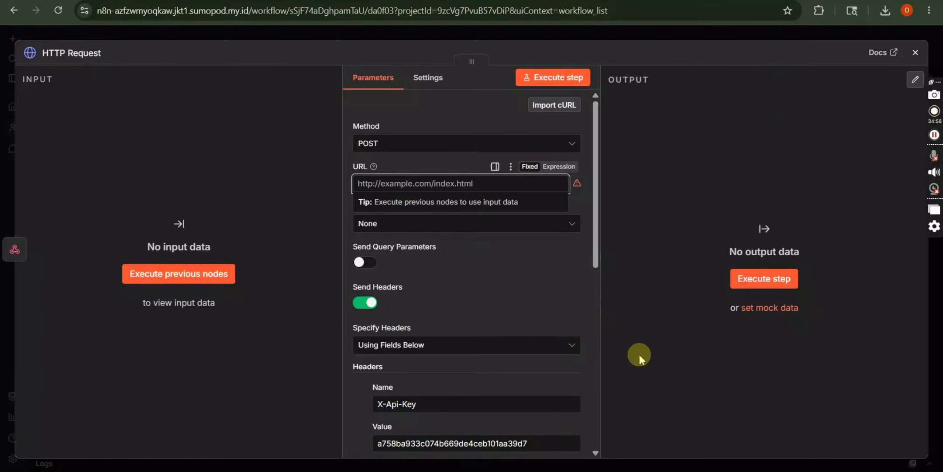
{"action": "mouse_move", "coordinate": [622, 471]}
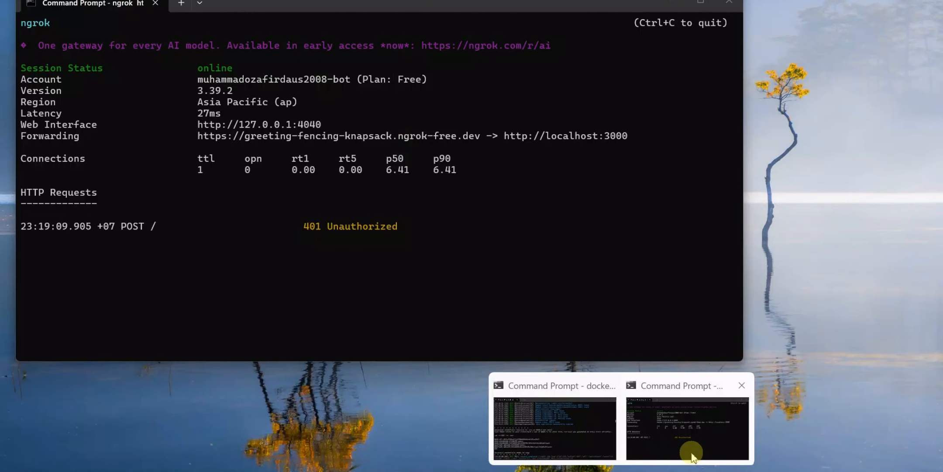
{"action": "left_click", "coordinate": [688, 448]}
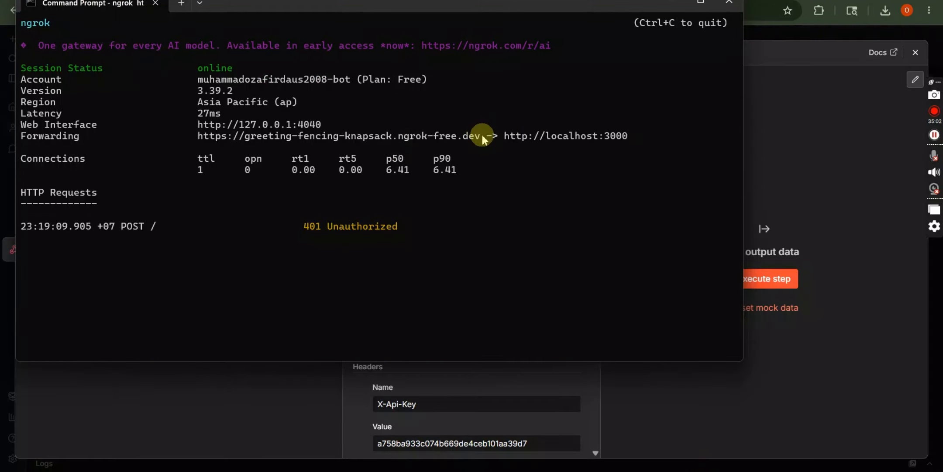
{"action": "left_click_drag", "start_coordinate": [484, 139], "coordinate": [200, 143]}
{"action": "key", "text": "ctrl+c"}
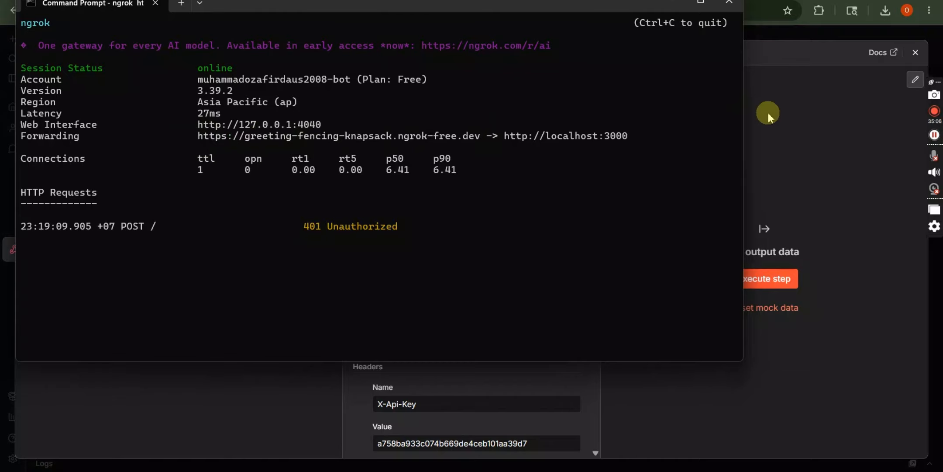
{"action": "left_click", "coordinate": [792, 119]}
{"action": "left_click", "coordinate": [433, 184]}
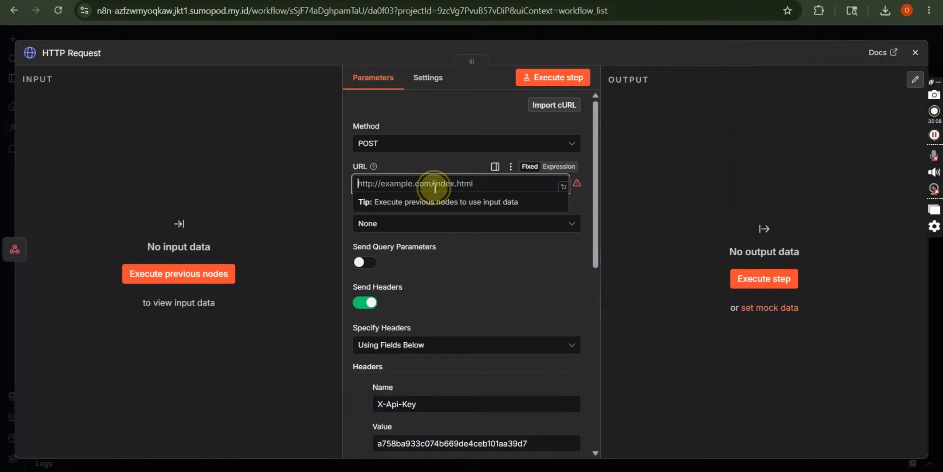
{"action": "key", "text": "ctrl+v"}
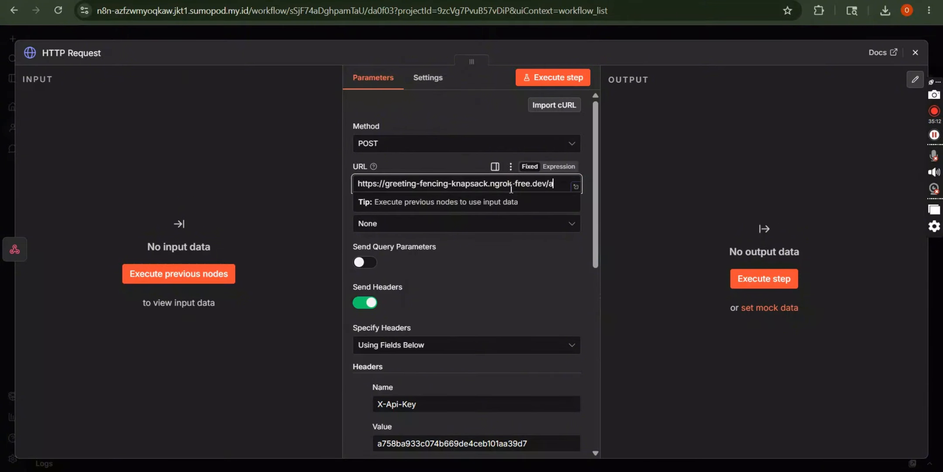
{"action": "type", "text": "api/send"}
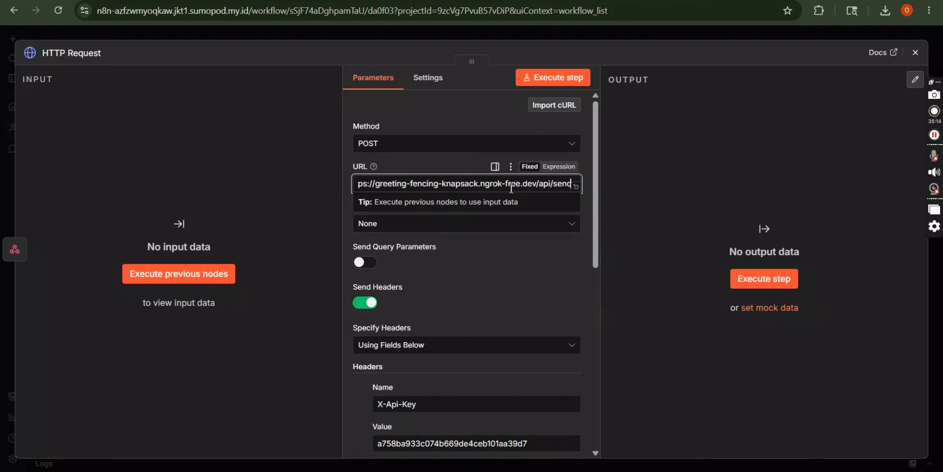
{"action": "type", "text": "Text"}
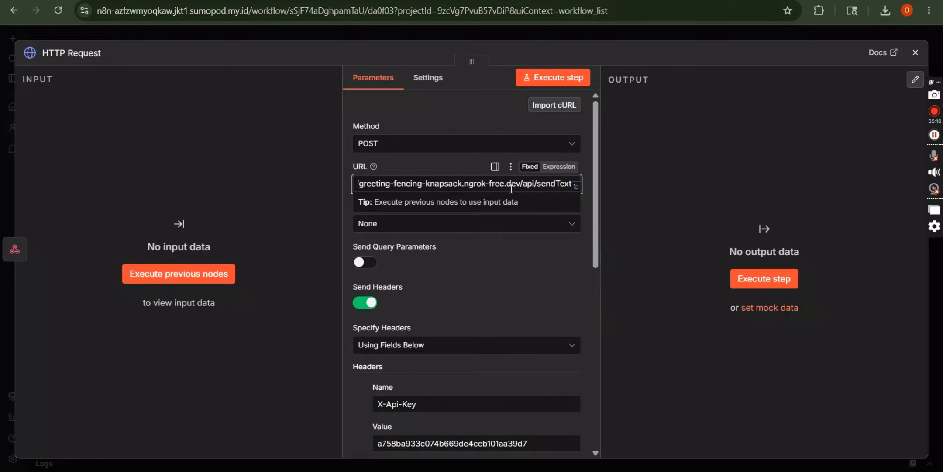
{"action": "scroll", "coordinate": [511, 189], "scroll_direction": "down", "scroll_amount": 5}
{"action": "left_click", "coordinate": [916, 52]}
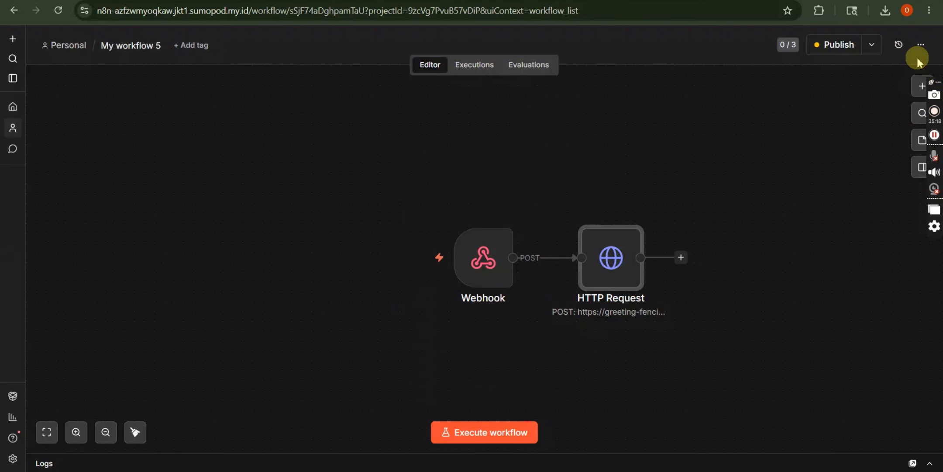
{"action": "left_click", "coordinate": [840, 45]}
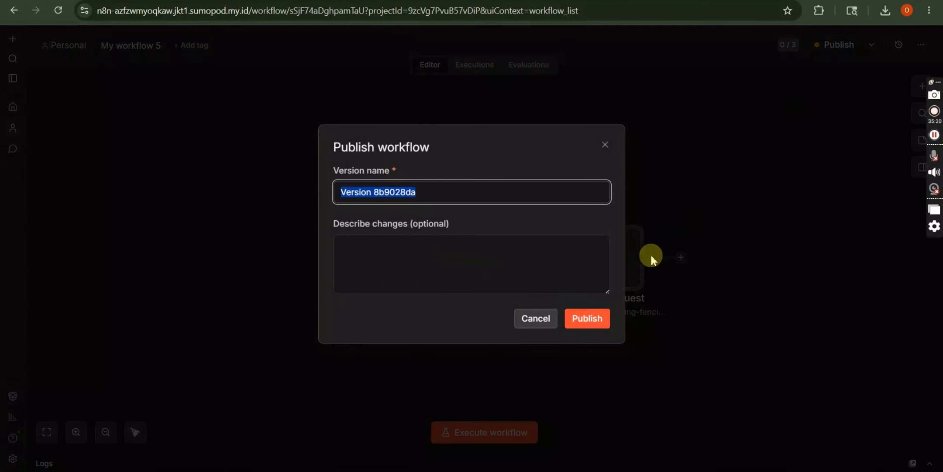
{"action": "left_click", "coordinate": [590, 317]}
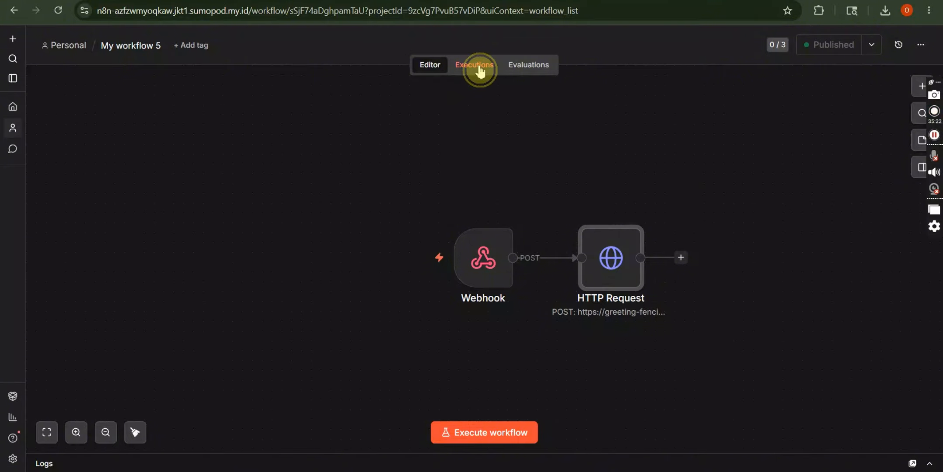
Step: Check the workflow's executions for a run of the newly published version and open it
{"action": "left_click", "coordinate": [480, 70]}
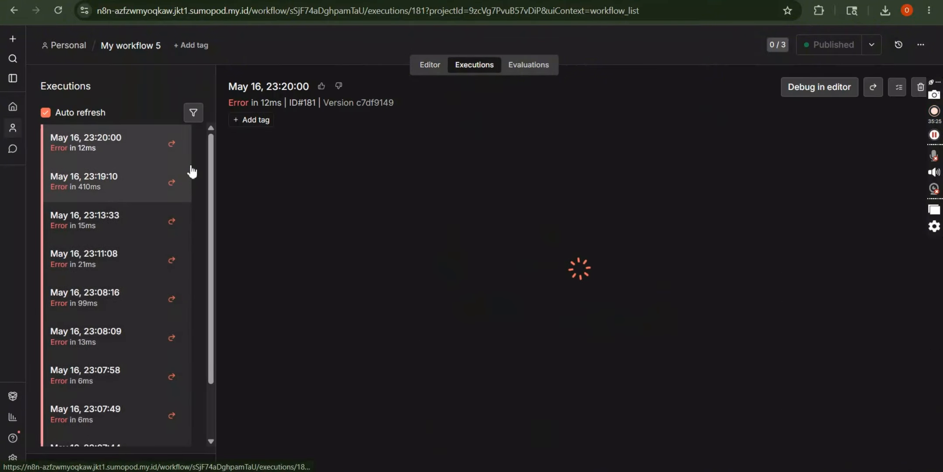
{"action": "left_click", "coordinate": [137, 106]}
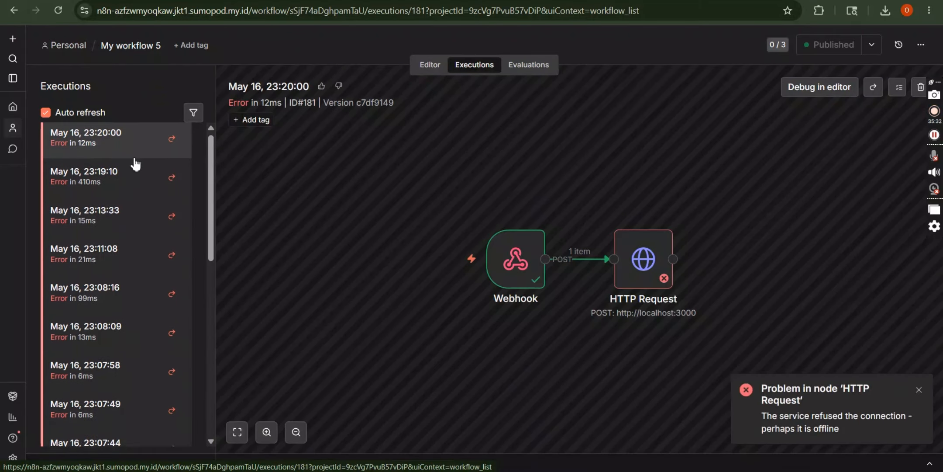
{"action": "scroll", "coordinate": [135, 164], "scroll_direction": "down", "scroll_amount": 1}
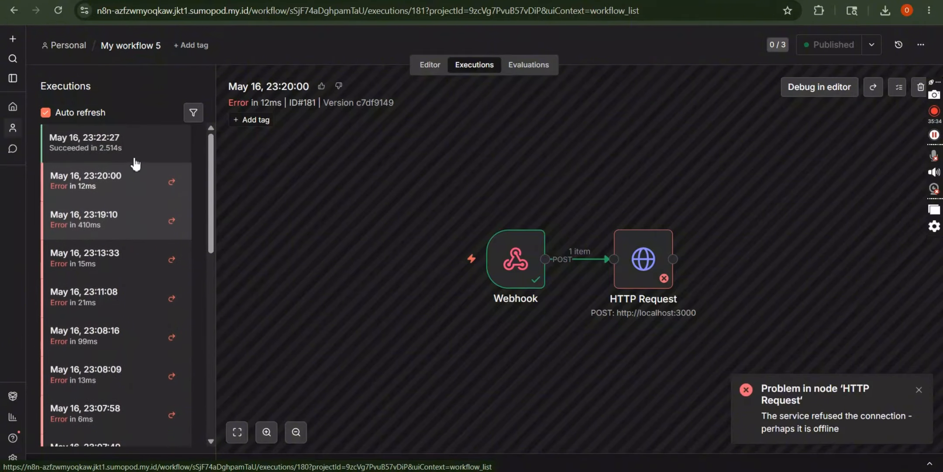
{"action": "left_click", "coordinate": [131, 151]}
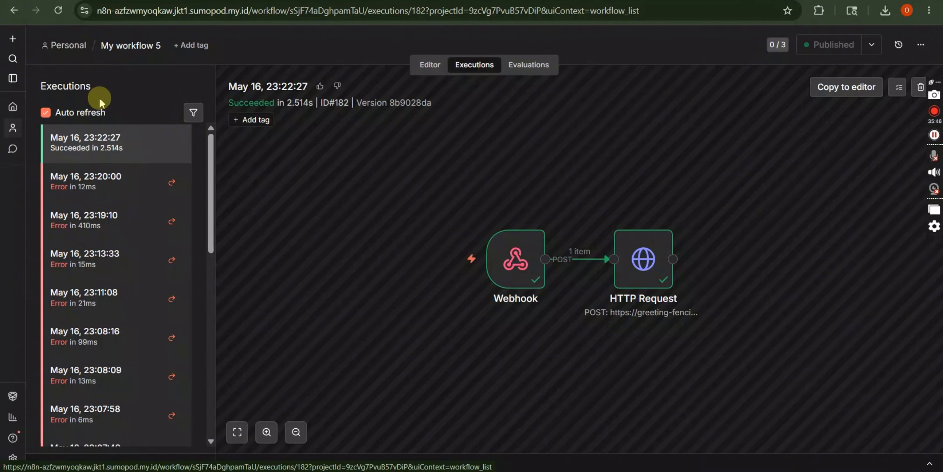
Step: Switch to another Chrome profile, go to web.whatsapp.com, and open the test contact's chat to check the messages exchanged with the workflow
{"action": "left_click", "coordinate": [907, 10]}
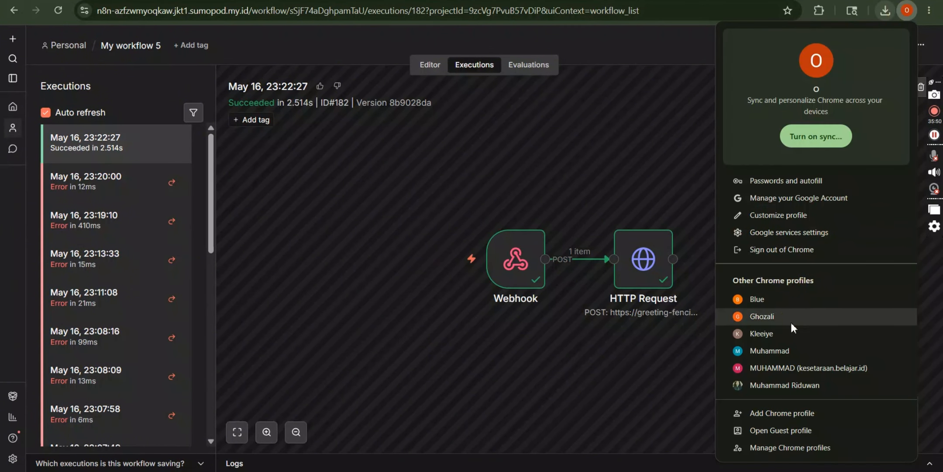
{"action": "left_click", "coordinate": [781, 331]}
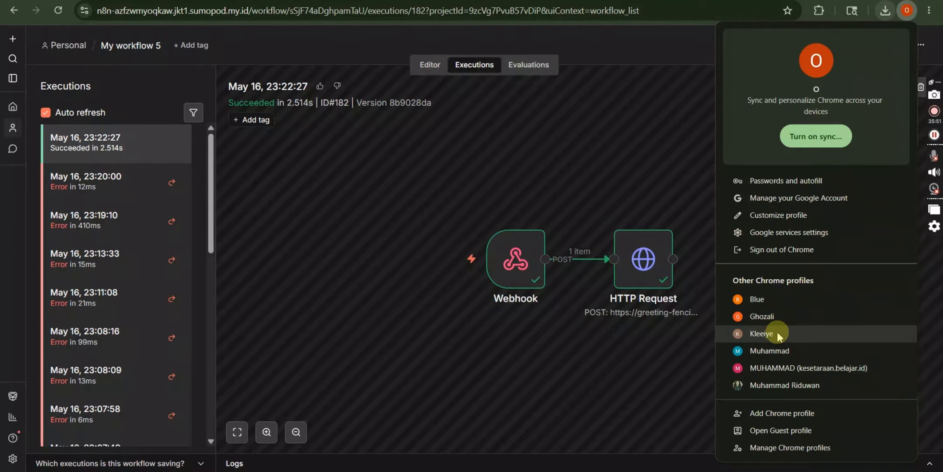
{"action": "left_click", "coordinate": [769, 333]}
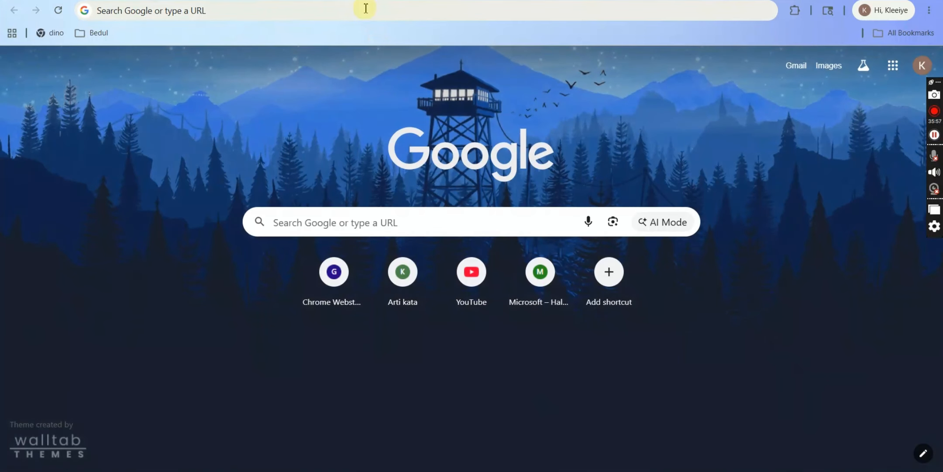
{"action": "left_click", "coordinate": [366, 8]}
{"action": "type", "text": "web.whatsapp.com"}
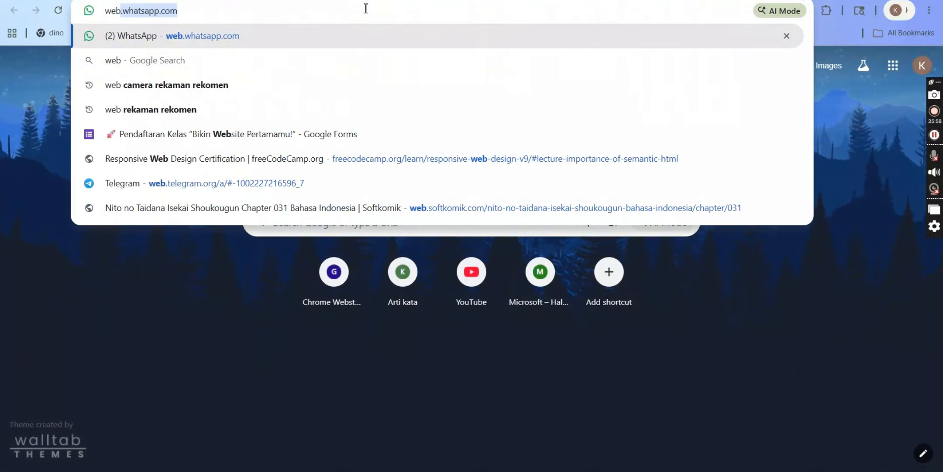
{"action": "key", "text": "Return"}
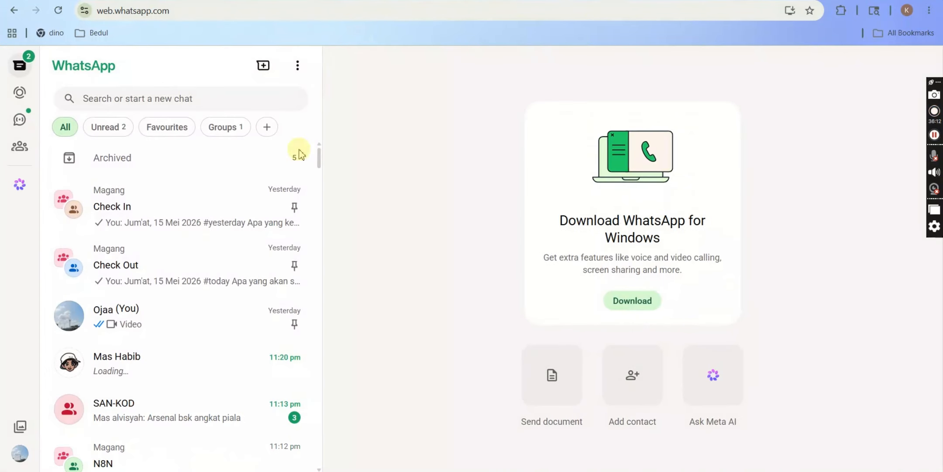
{"action": "left_click", "coordinate": [205, 385]}
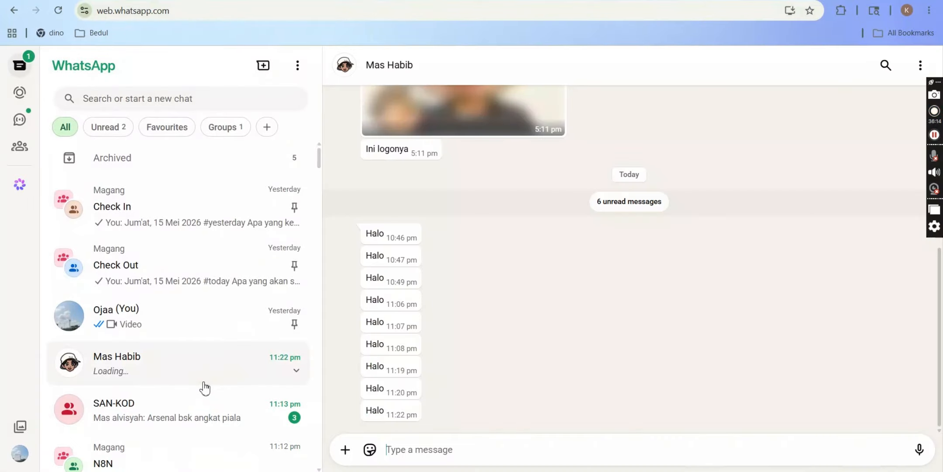